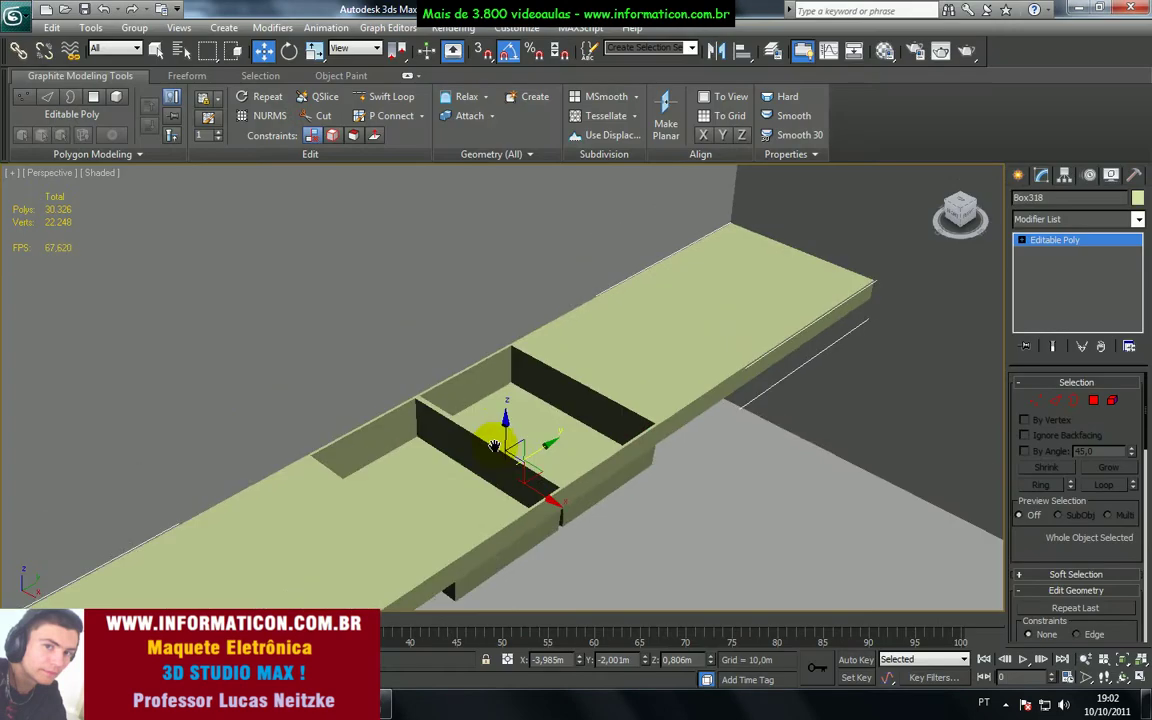
Step: Enter vertex editing on the sink countertop, isolate the object and move the isolation dialog clear of the model
key("alt+Tab")
key("alt+Tab")
middle_click_drag(470, 404, 443, 427, "alt")
key("1")
scroll(444, 427, "up", 3)
key("alt+q")
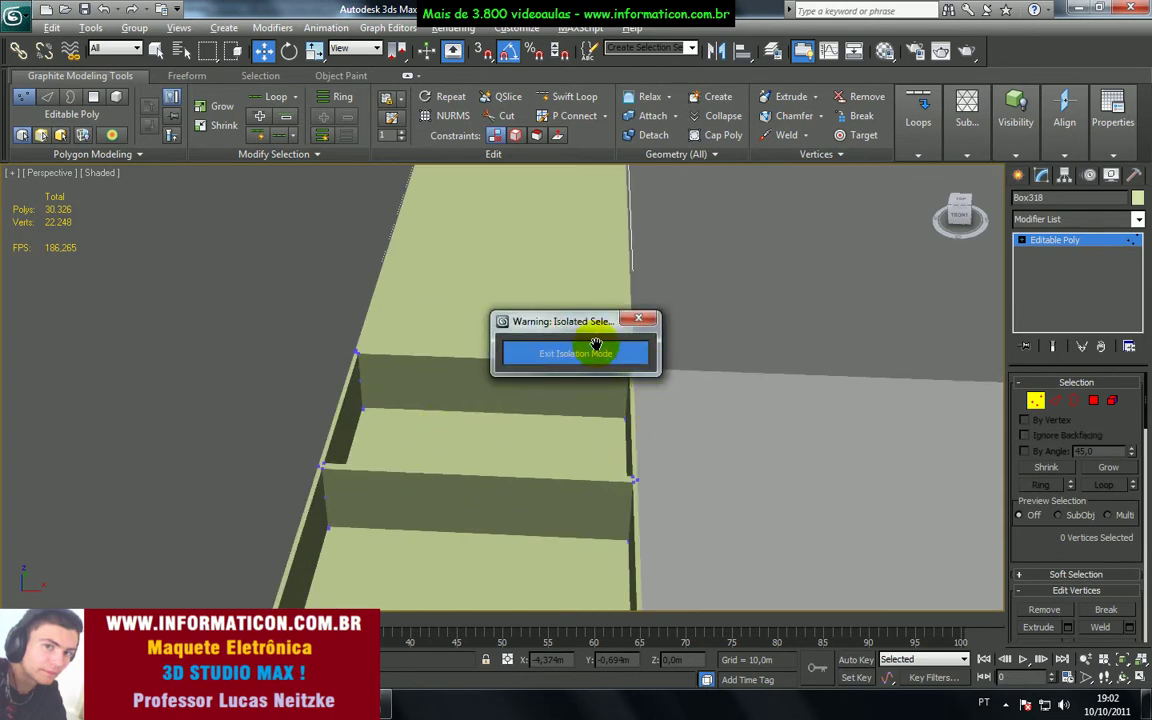
key("z")
left_click_drag(584, 321, 928, 526)
middle_click_drag(850, 470, 812, 401, "alt")
scroll(812, 401, "up", 4)
Step: Rename the isolated countertop as pia and place it on a new layer named cozinha
double_click(1069, 201)
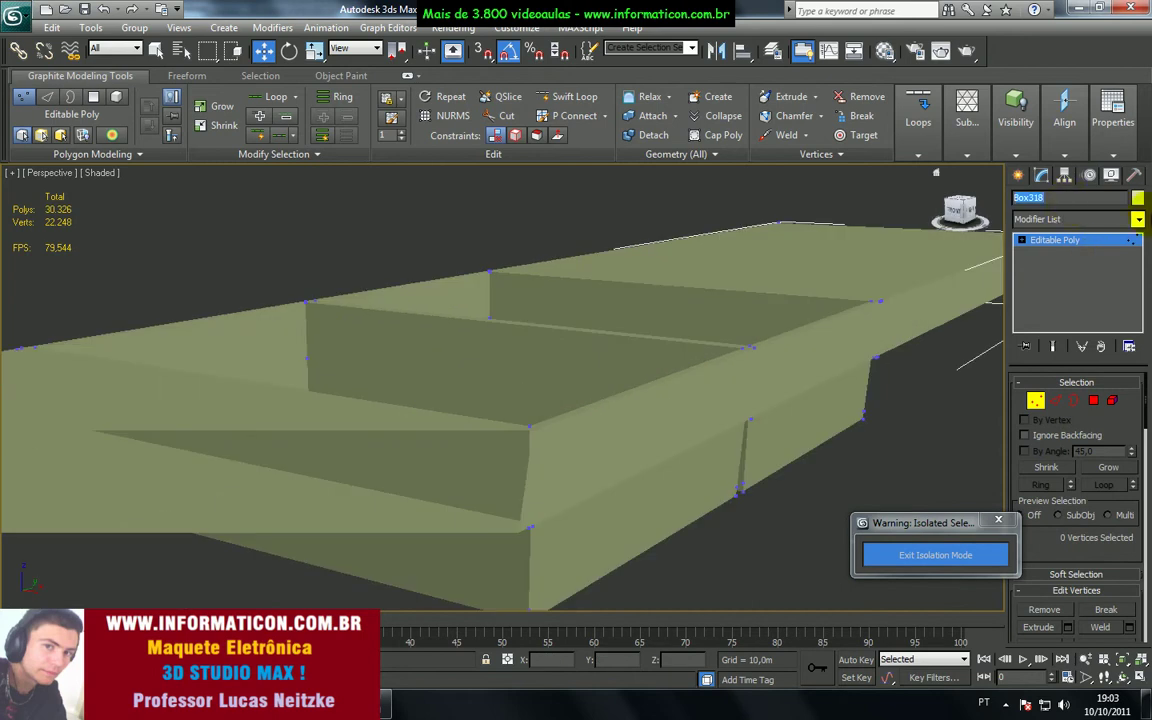
type("pia")
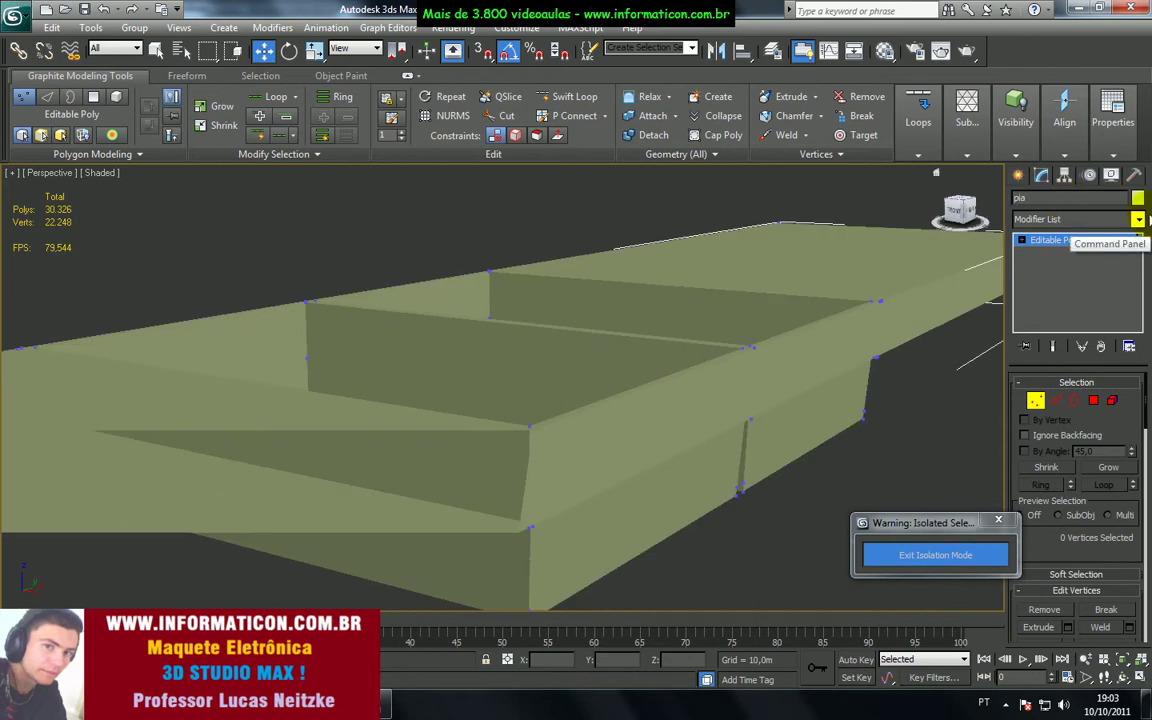
left_click(770, 50)
left_click(655, 197)
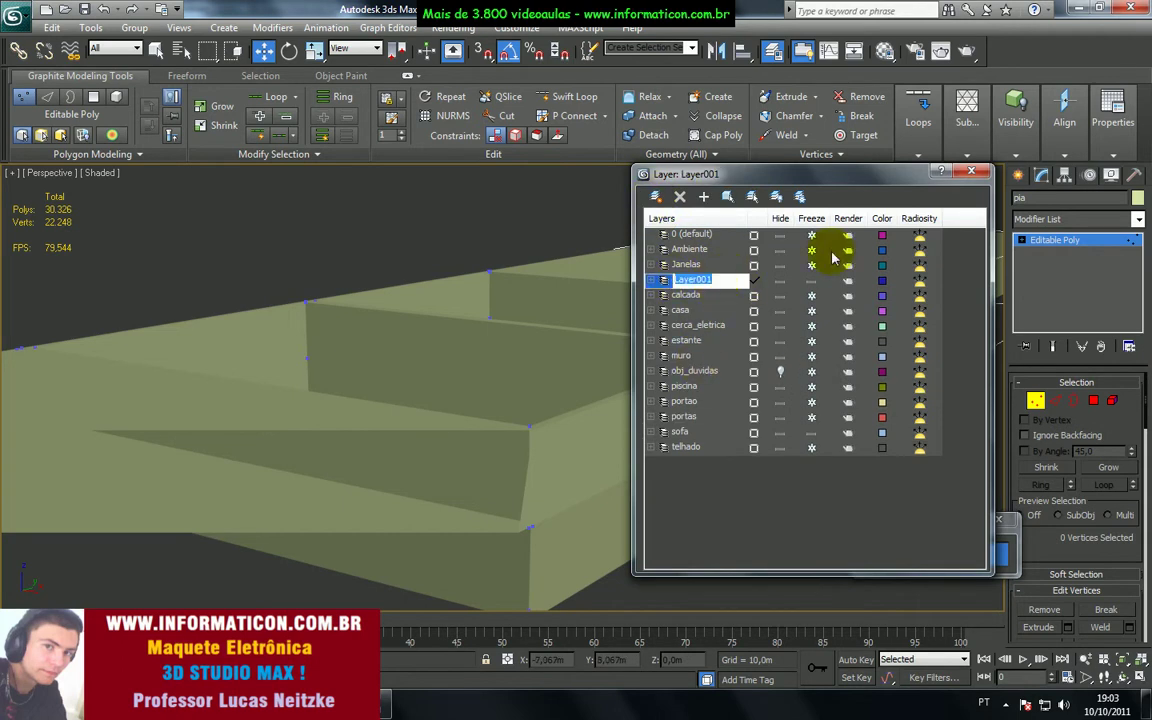
type("cozinha")
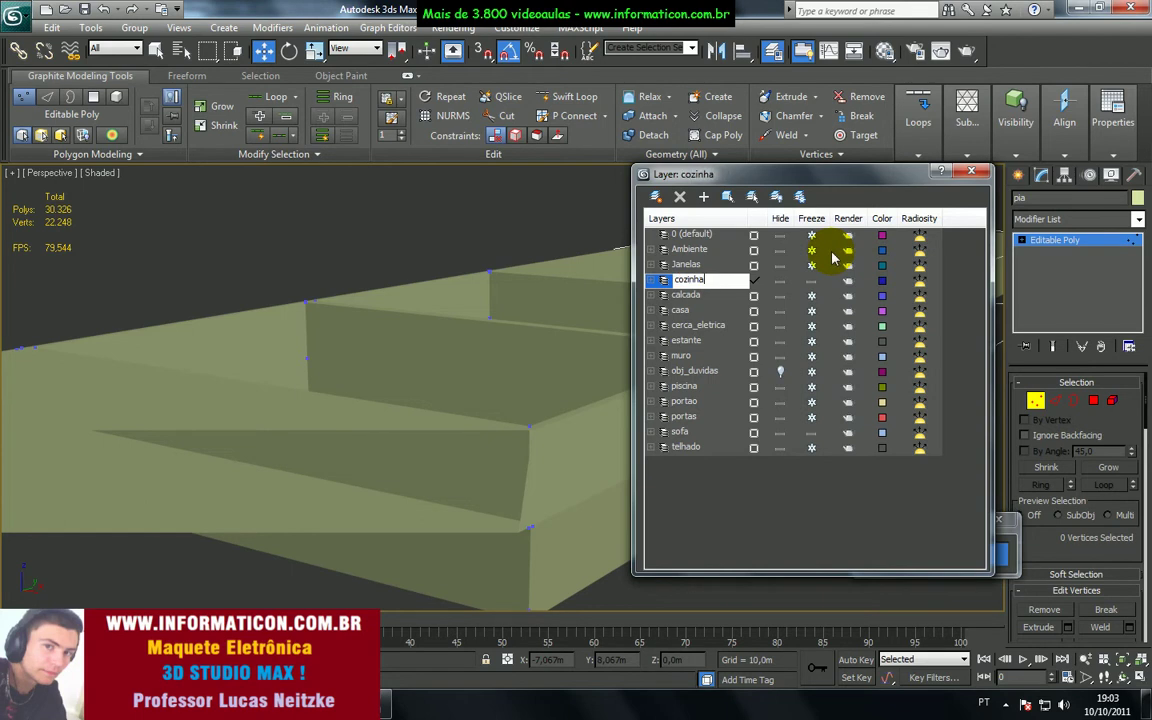
key("Return")
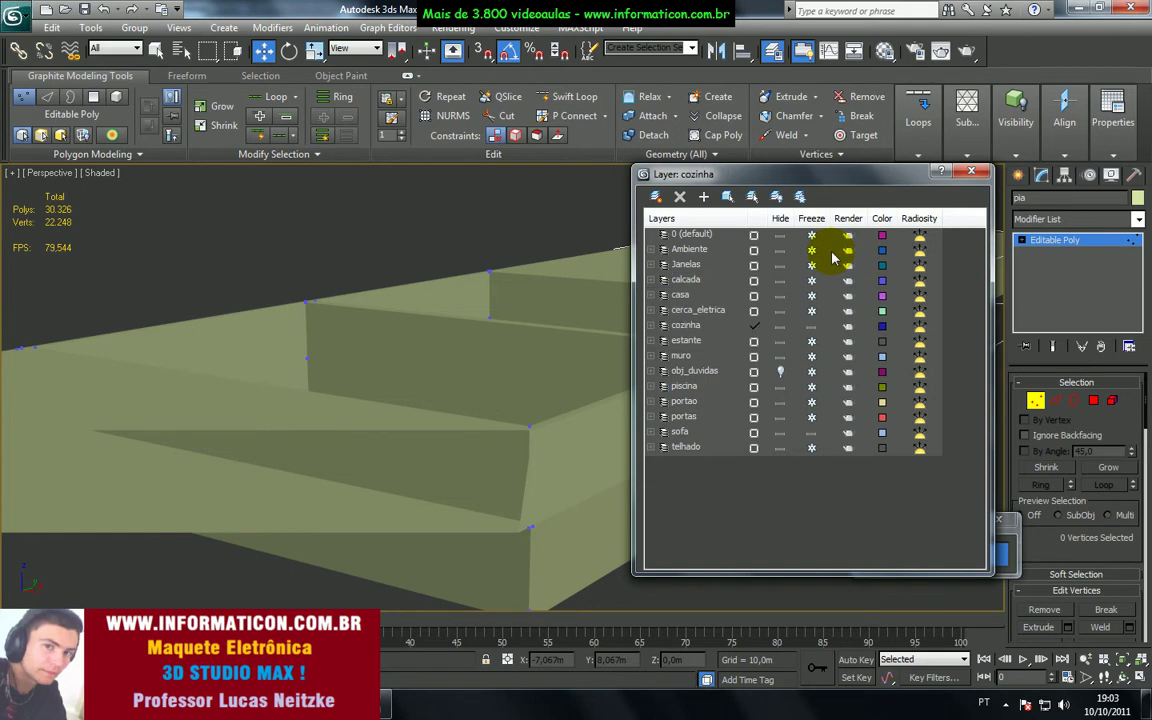
left_click(663, 325)
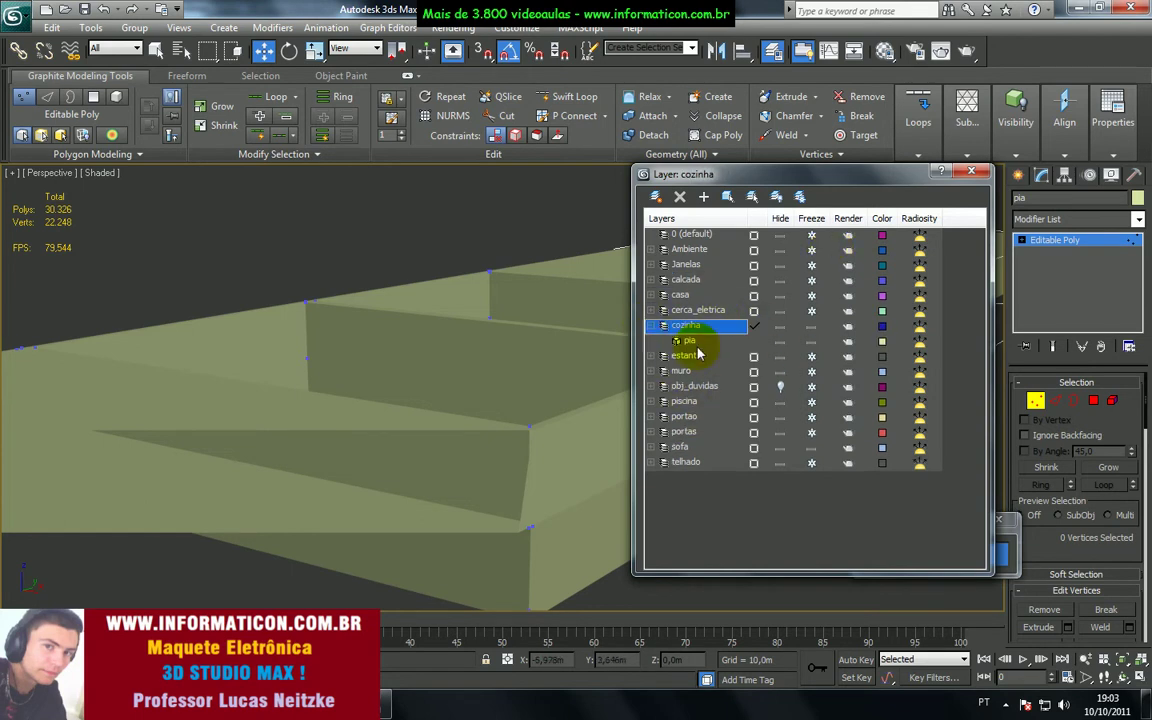
left_click(970, 173)
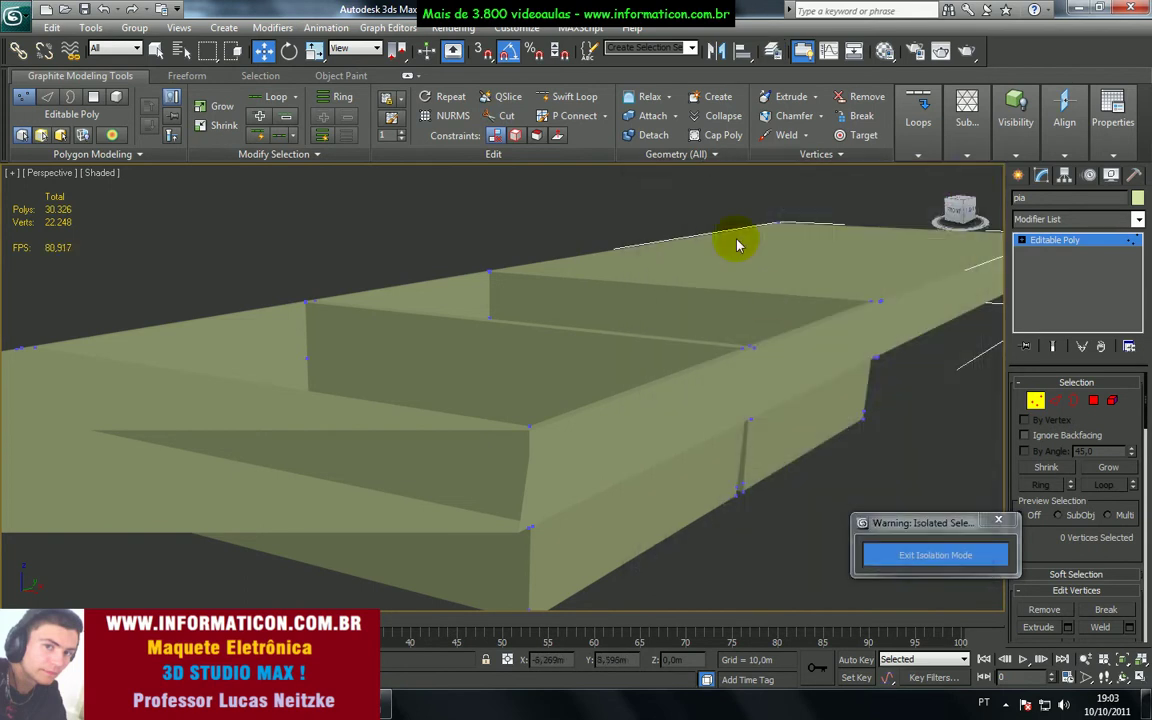
Step: Freeze the sofa layer
left_click(772, 50)
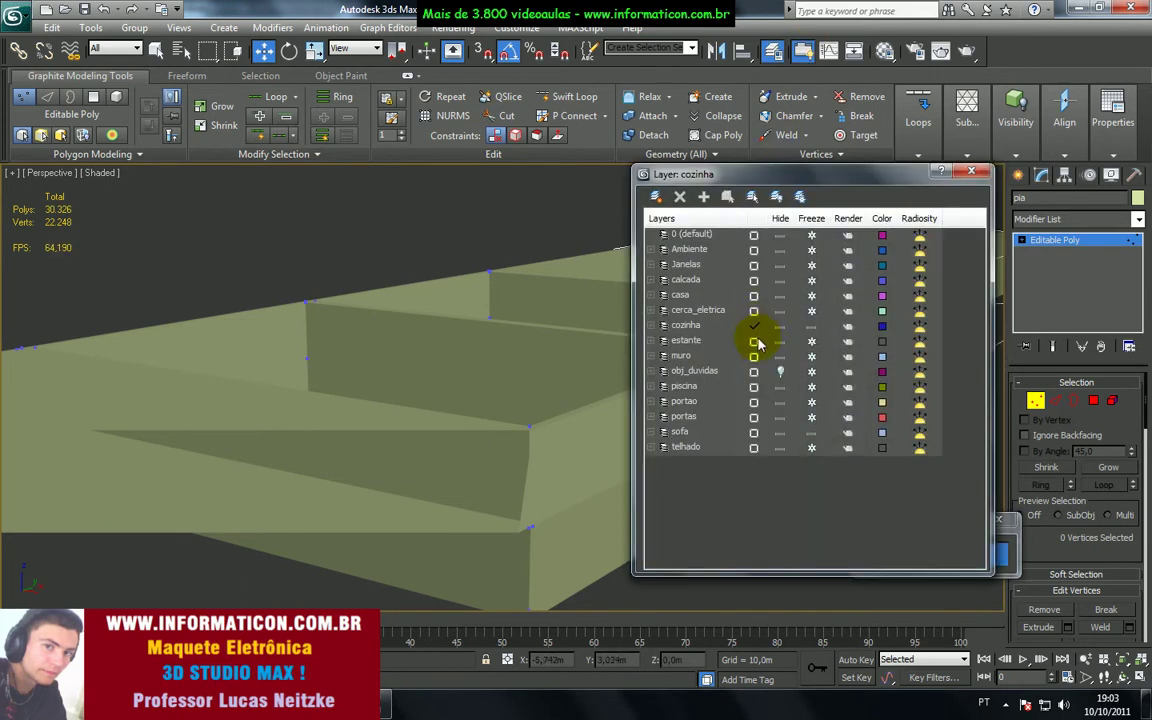
left_click(811, 436)
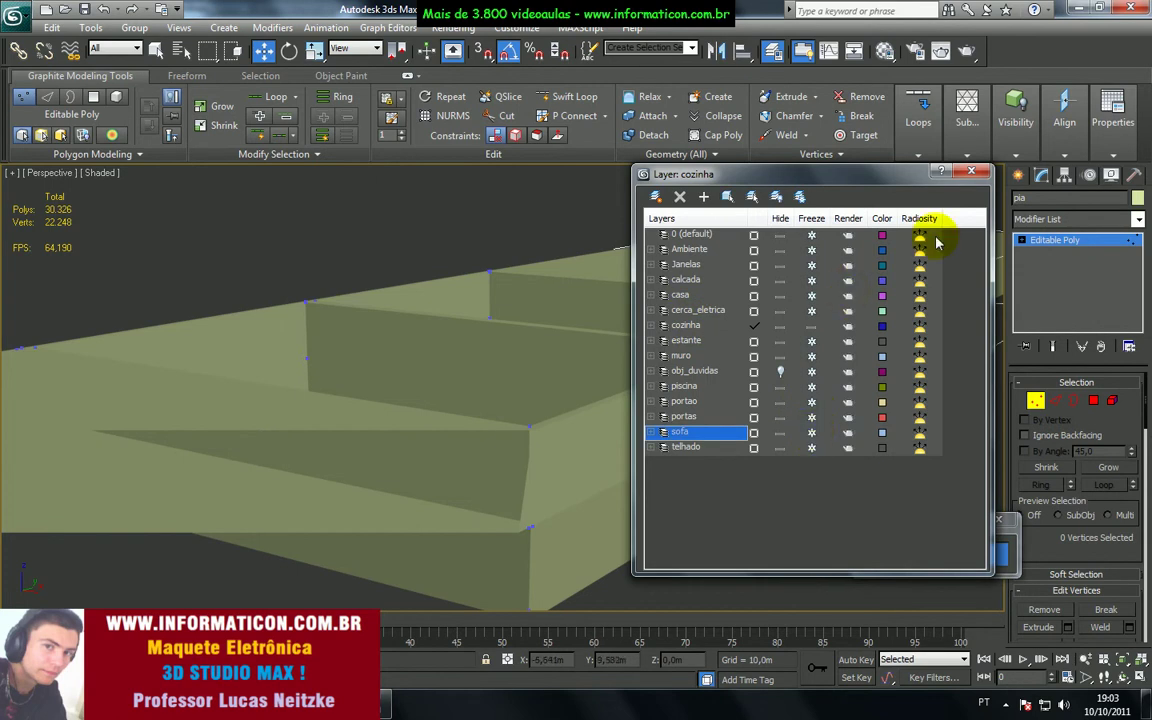
left_click(978, 176)
middle_click_drag(689, 360, 618, 408, "alt")
middle_click_drag(501, 411, 517, 432)
scroll(581, 429, "up", 2)
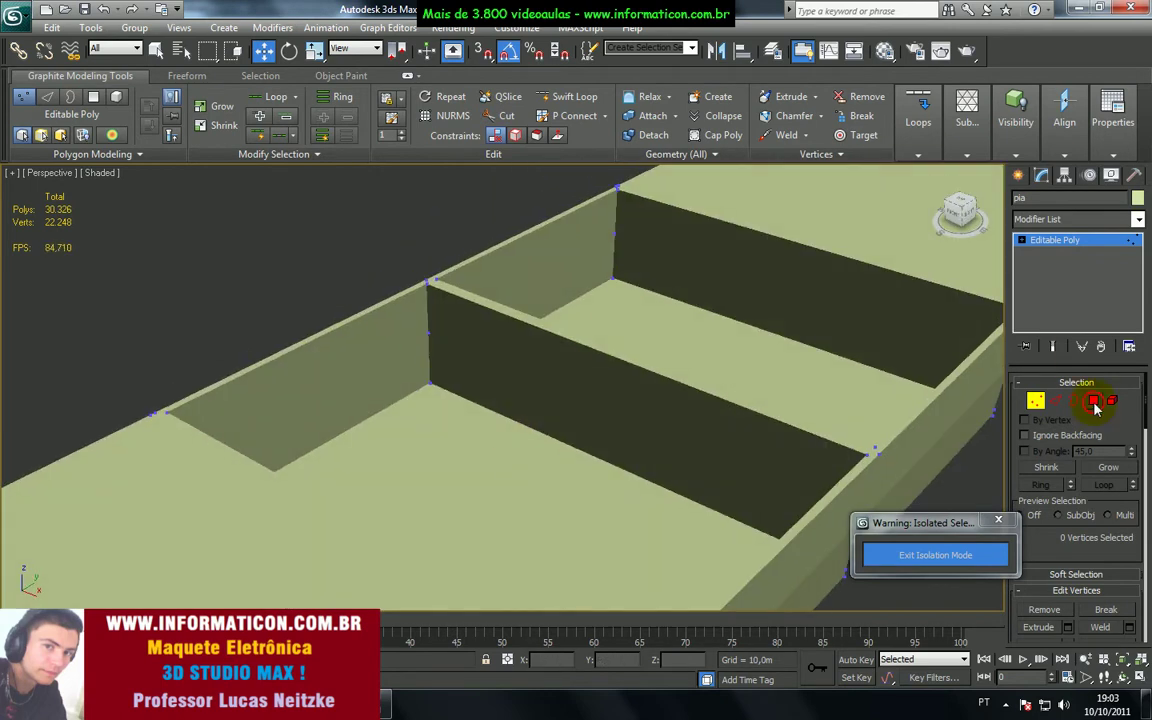
left_click(1095, 404)
left_click(401, 383)
left_click(532, 292, "ctrl")
middle_click_drag(532, 292, 519, 337, "alt")
mouse_move(348, 460)
middle_mouse_down("alt")
mouse_move(380, 476)
mouse_move(424, 430)
mouse_move(442, 478)
mouse_move(455, 400)
mouse_move(489, 411)
mouse_move(509, 437)
mouse_move(467, 469)
mouse_move(506, 442)
mouse_move(458, 458)
mouse_move(451, 489)
mouse_move(463, 488)
middle_mouse_up("alt")
Step: Turn on edged faces, leave polygon editing and compare the basins with the kitchen reference image
key("F4")
key("alt+Tab")
key("alt+Tab")
middle_click_drag(481, 404, 492, 445, "alt")
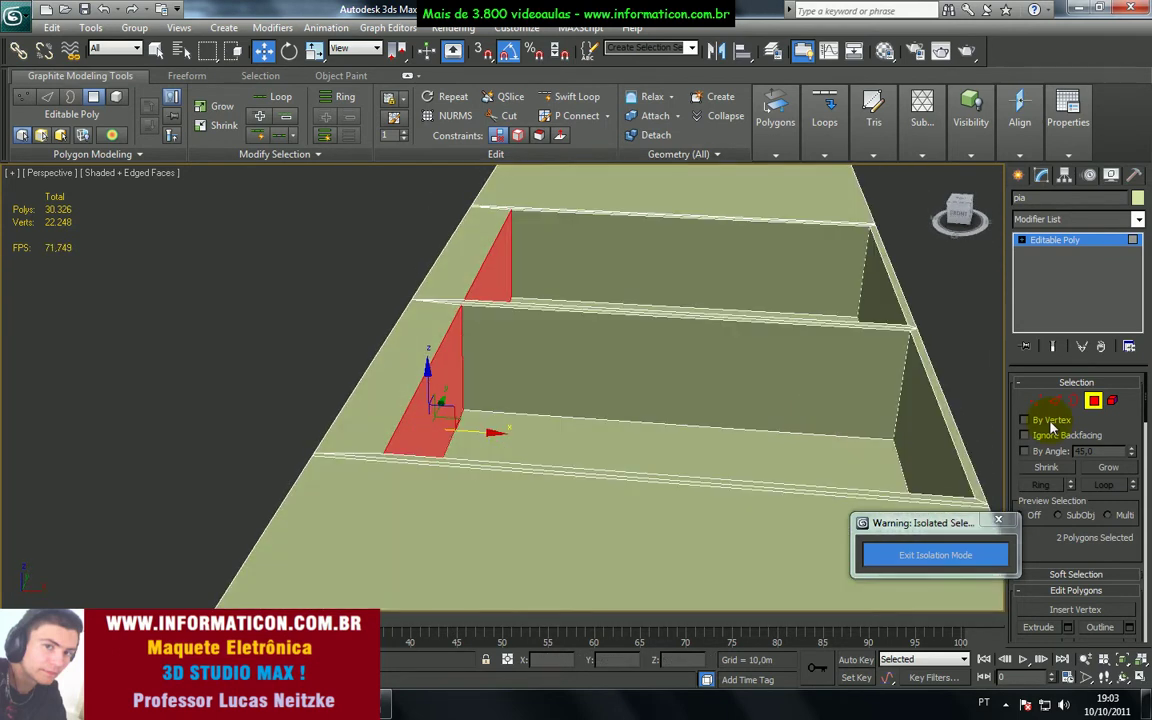
left_click(1093, 401)
key("alt+Tab")
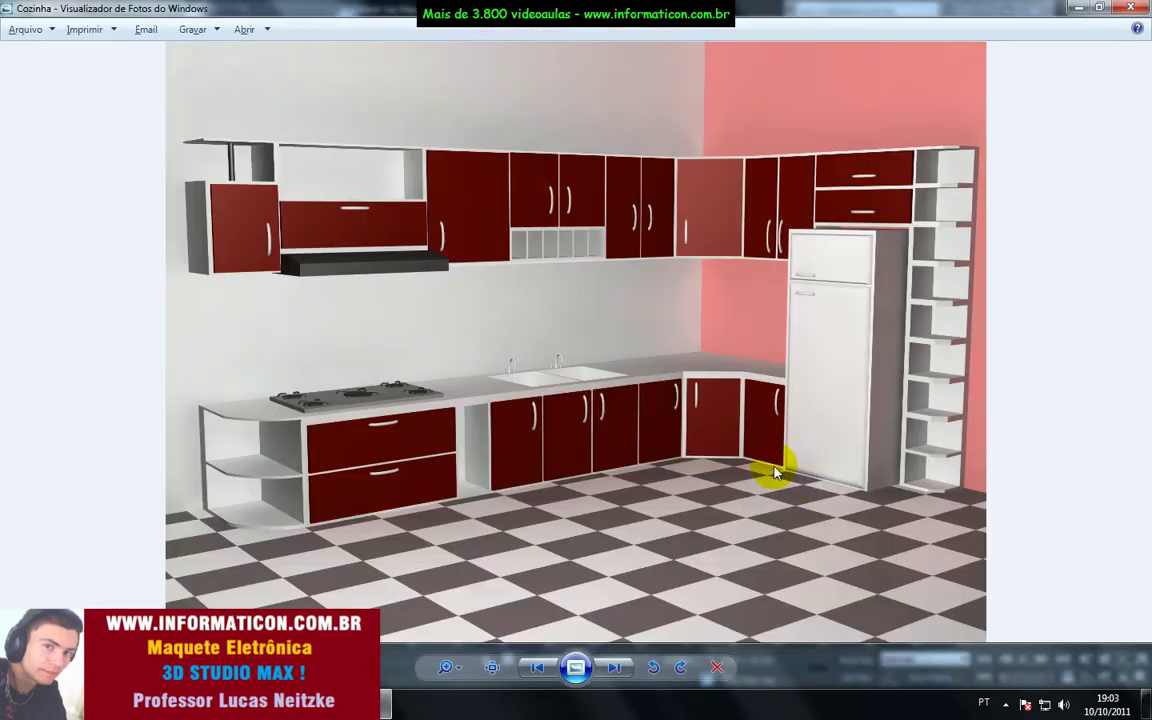
key("alt+Tab")
Step: Create a standard cylinder about 0,651 m high beside the sink basins, with AutoGrid enabled
left_click(1022, 178)
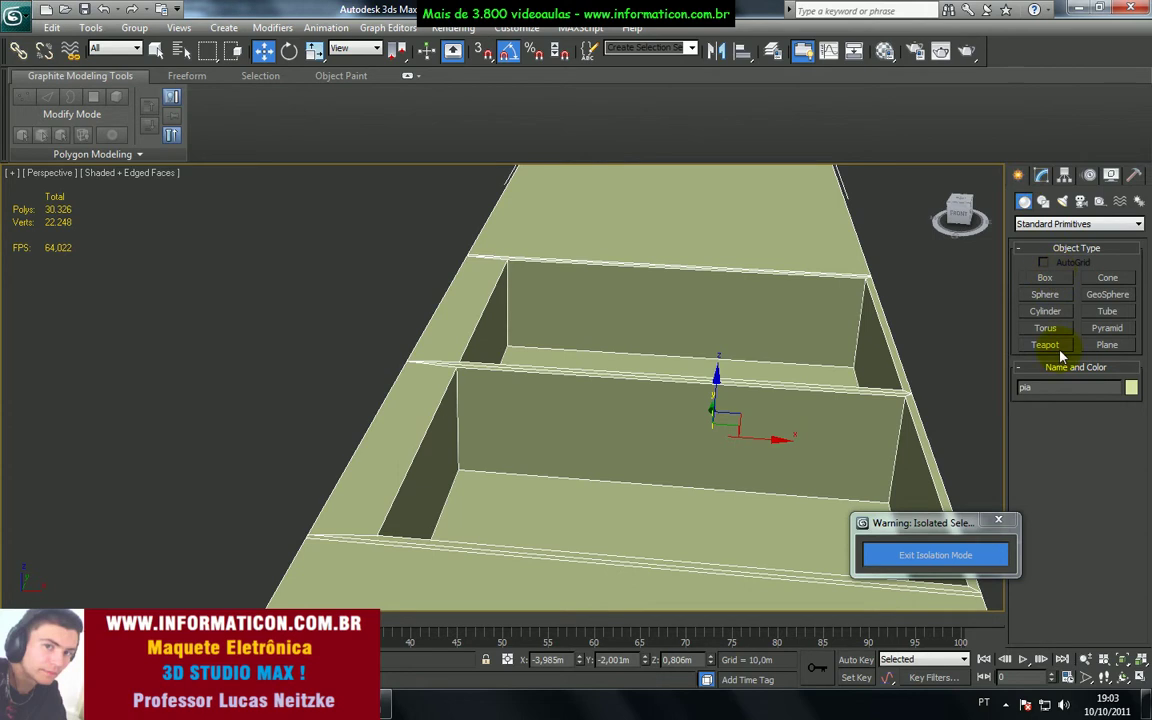
left_click(1046, 311)
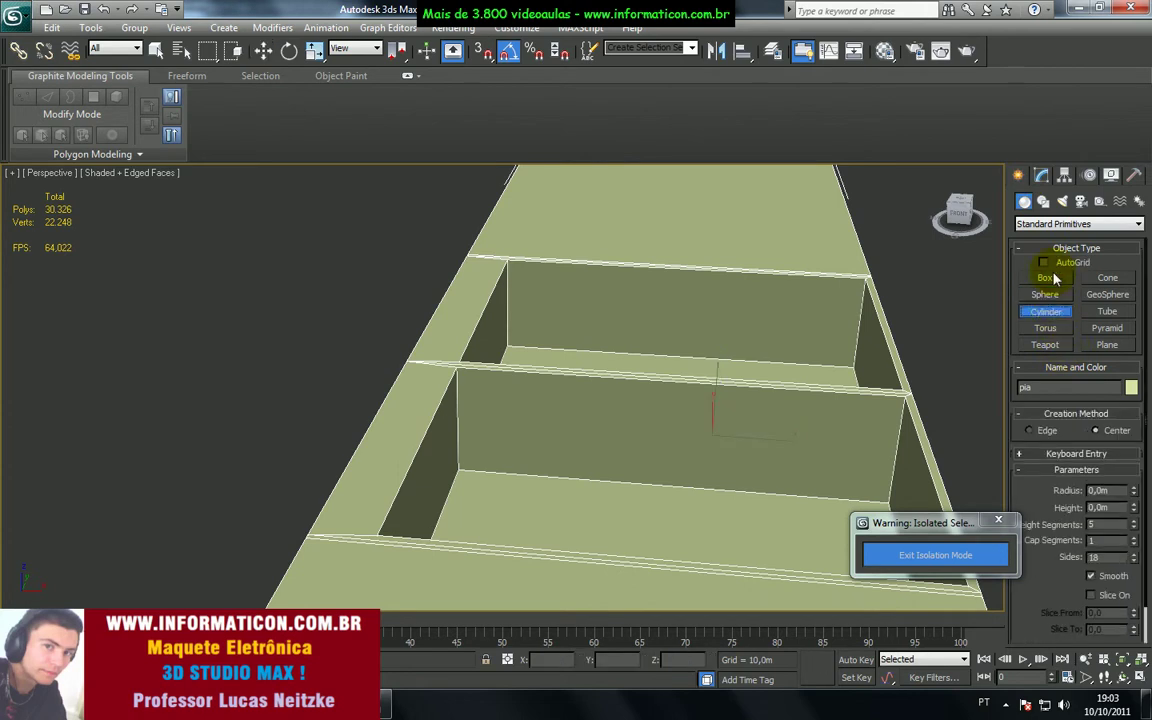
mouse_move(388, 441)
left_mouse_down()
mouse_move(396, 454)
mouse_move(394, 443)
left_mouse_up()
right_click(393, 447)
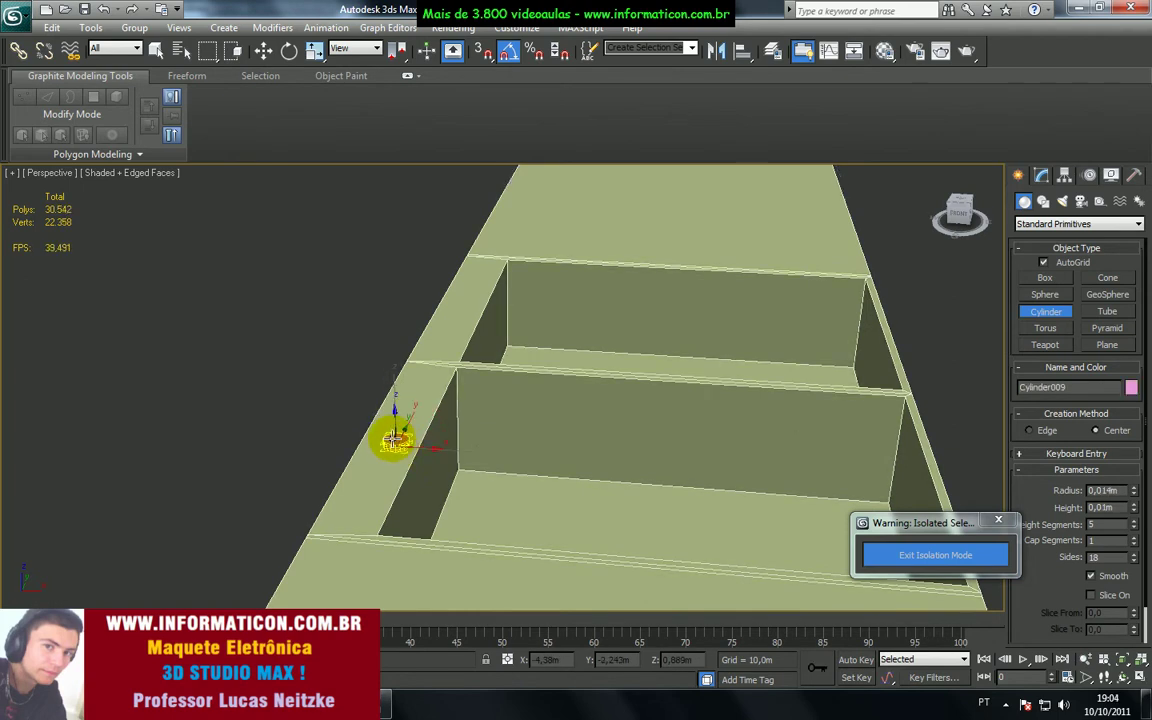
right_click(390, 430)
key("F3")
key("F3")
mouse_move(386, 462)
left_mouse_down()
mouse_move(385, 444)
mouse_move(393, 470)
left_mouse_up()
right_click(386, 448)
right_click(395, 471)
left_click_drag(366, 366, 459, 496)
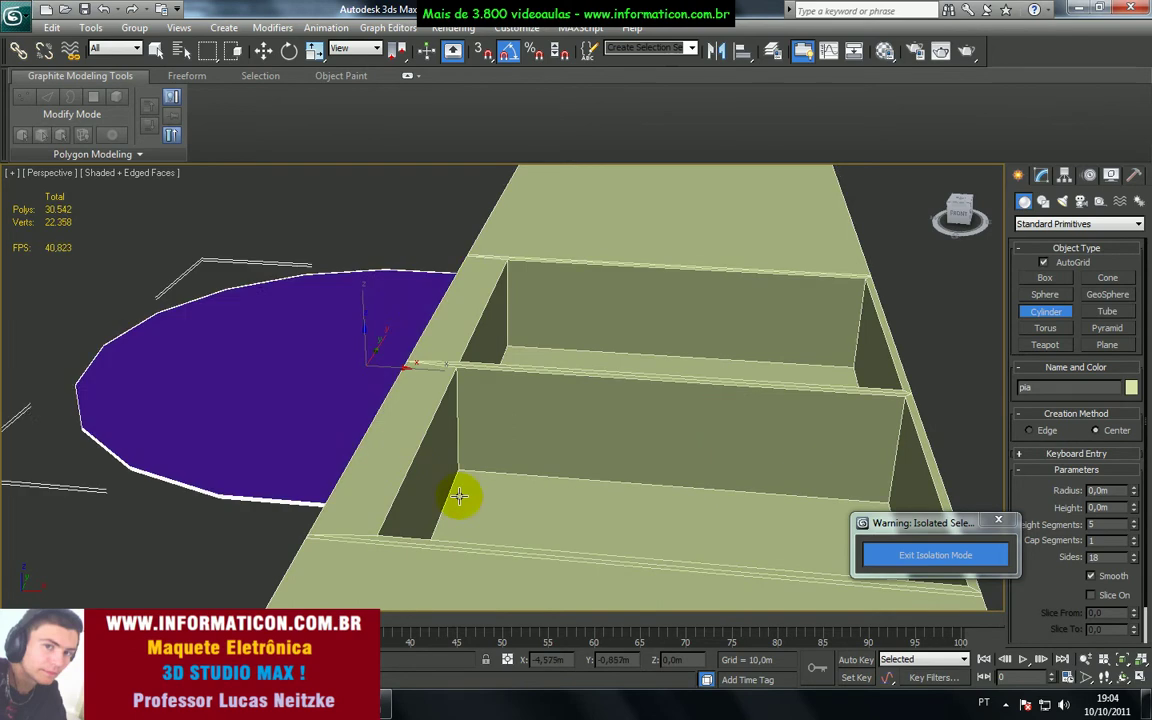
left_click(418, 242)
key("w")
scroll(440, 330, "down", 3)
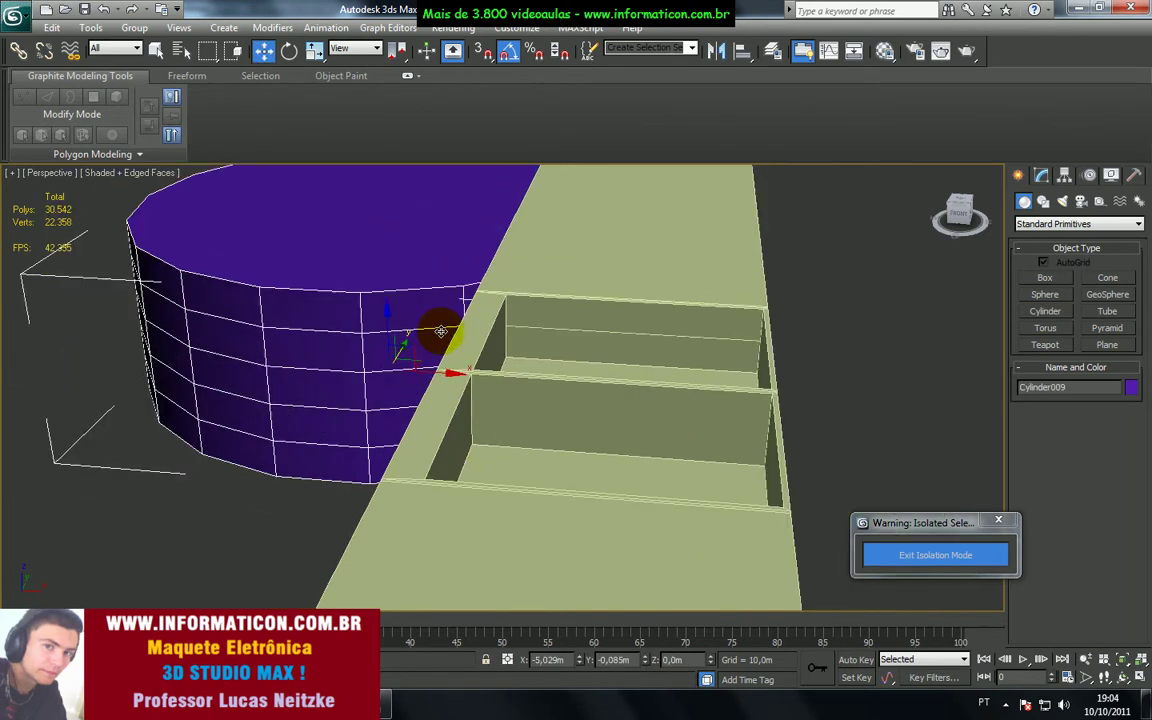
Step: Reduce the cylinder's radius to 0,04 m and move it onto the countertop strip behind the front basin
key("r")
left_click(1050, 176)
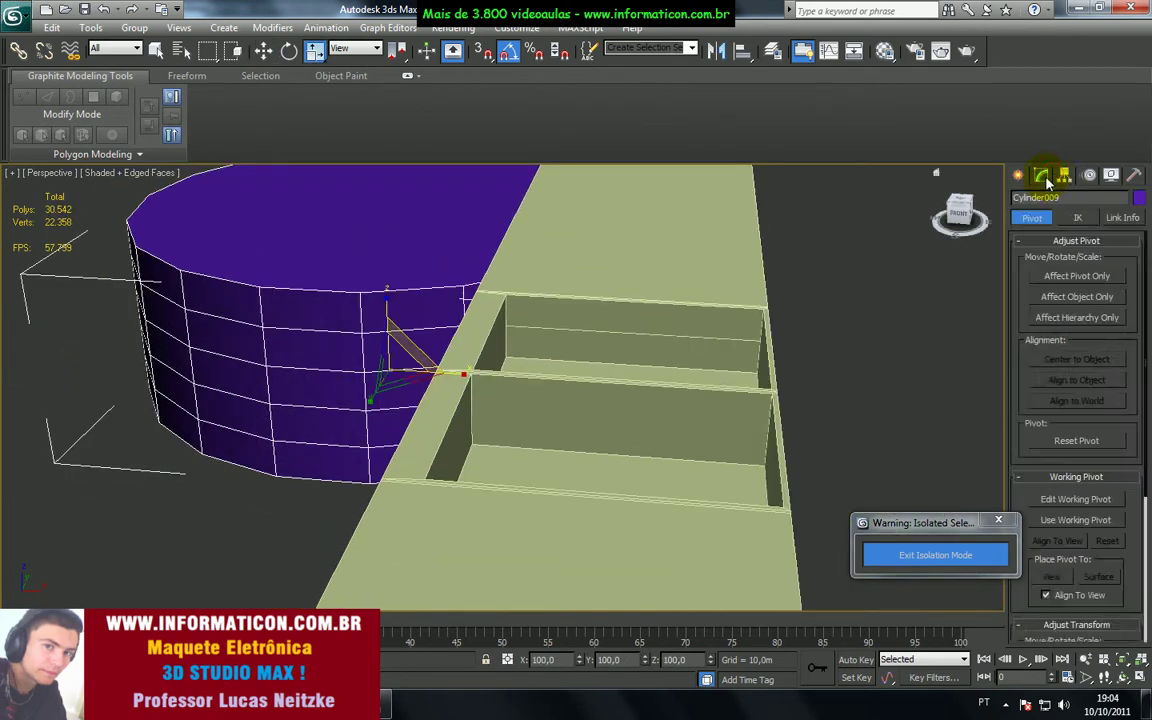
left_click_drag(1133, 408, 1131, 472)
key("w")
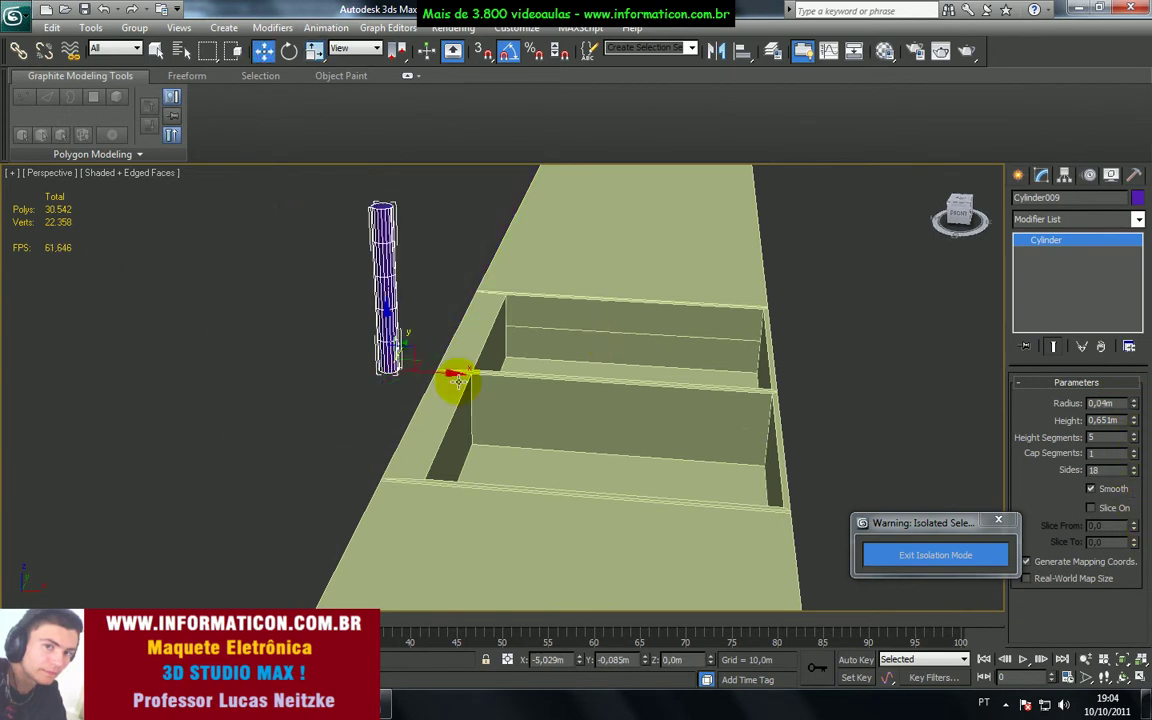
left_click_drag(423, 367, 465, 509)
Step: Set the cylinder's radius to 0,02 m and compare it with the faucets in the kitchen reference image
mouse_move(1137, 410)
left_mouse_down()
mouse_move(1134, 424)
mouse_move(1137, 412)
left_mouse_up()
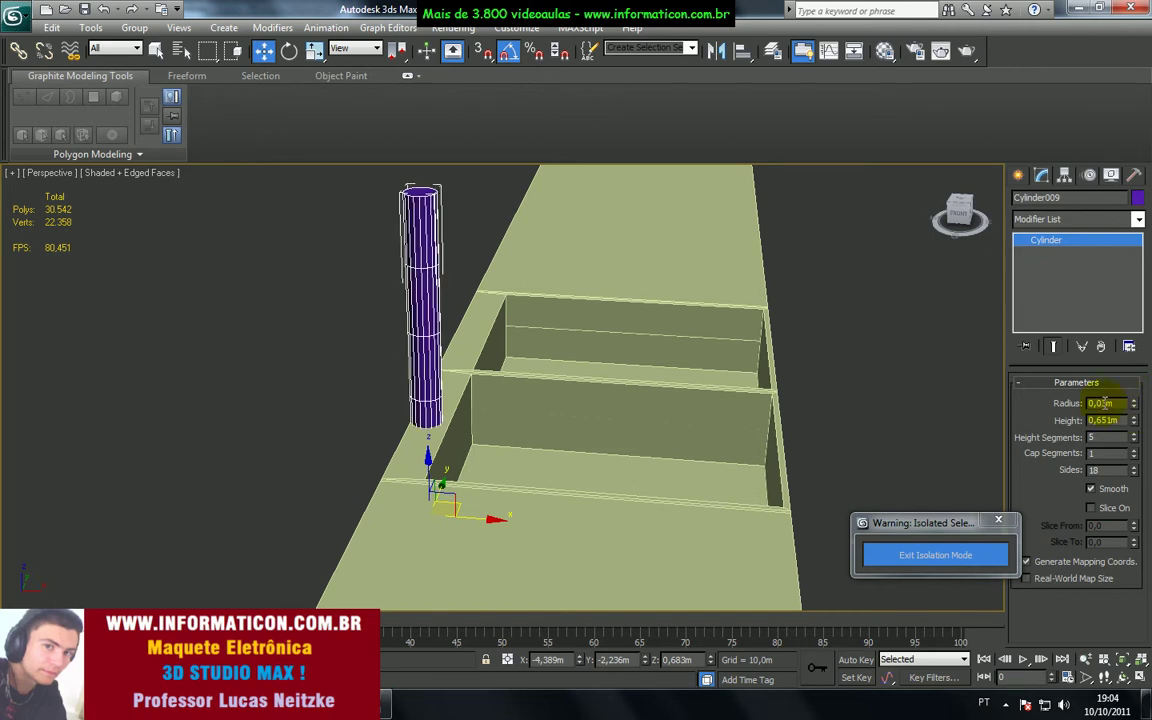
left_click_drag(1136, 414, 1136, 416)
key("alt+Tab")
key("alt+Tab")
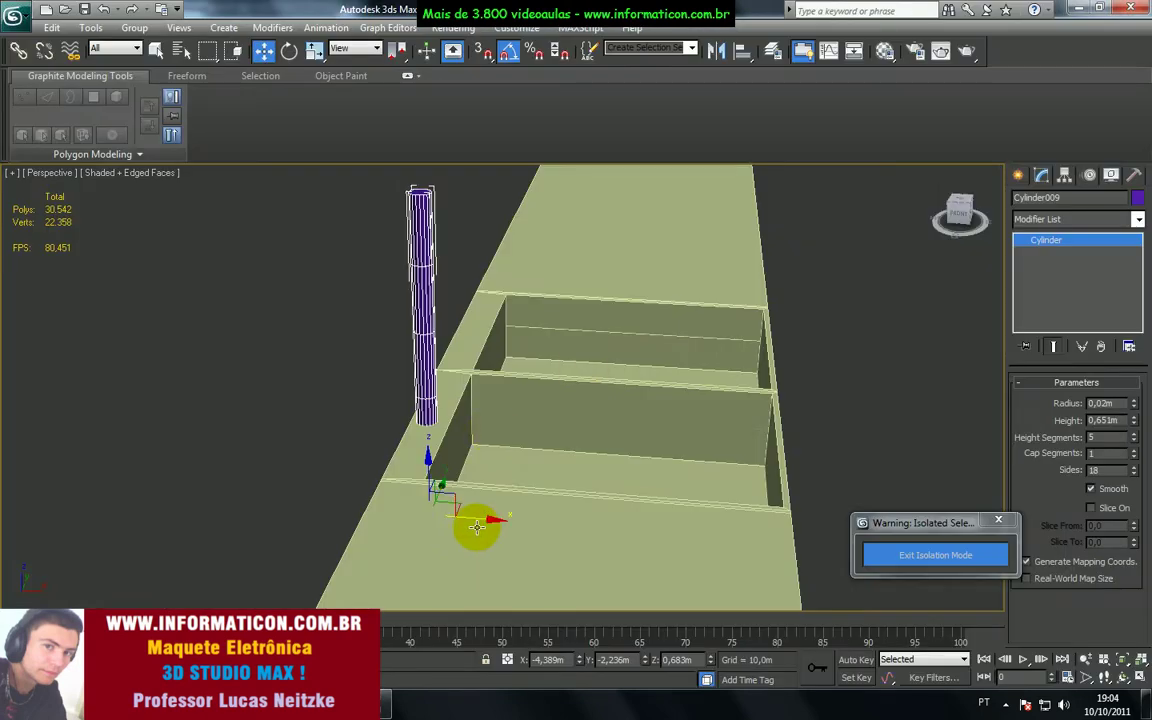
middle_click_drag(488, 517, 346, 525, "alt")
key("alt+Tab")
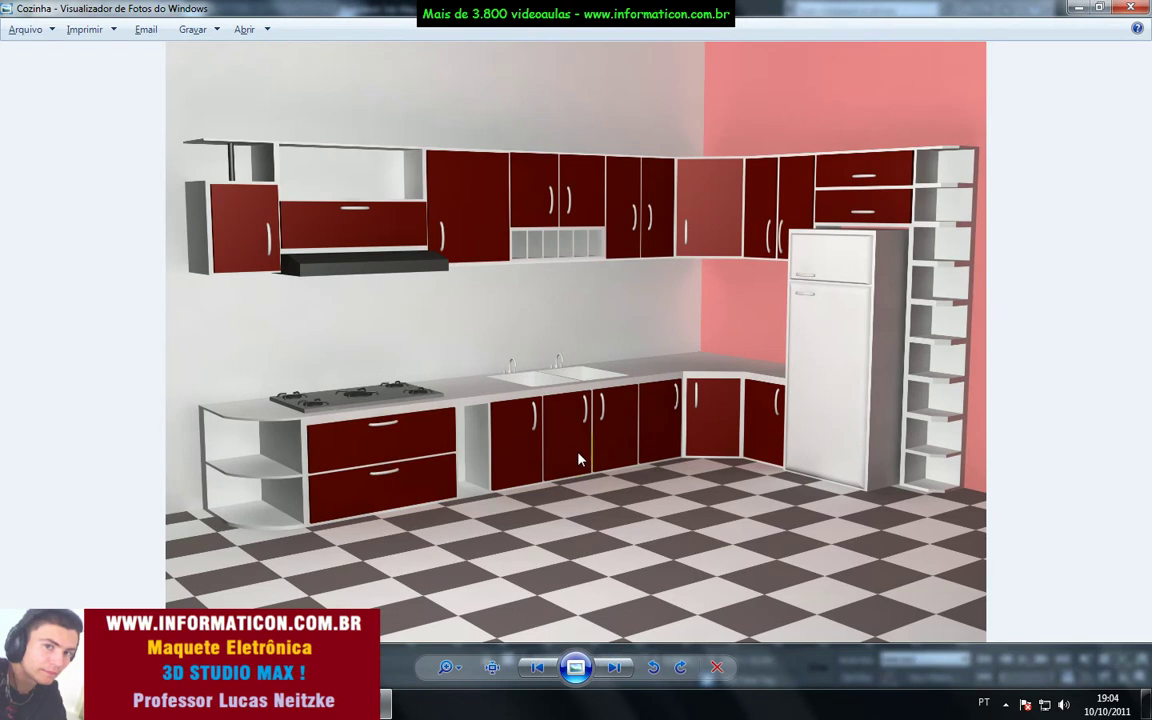
key("alt+Tab")
Step: Set the cylinder's height segments to 30 and check the faucet shape in the kitchen reference image
middle_click_drag(543, 422, 613, 496)
scroll(822, 443, "up", 3)
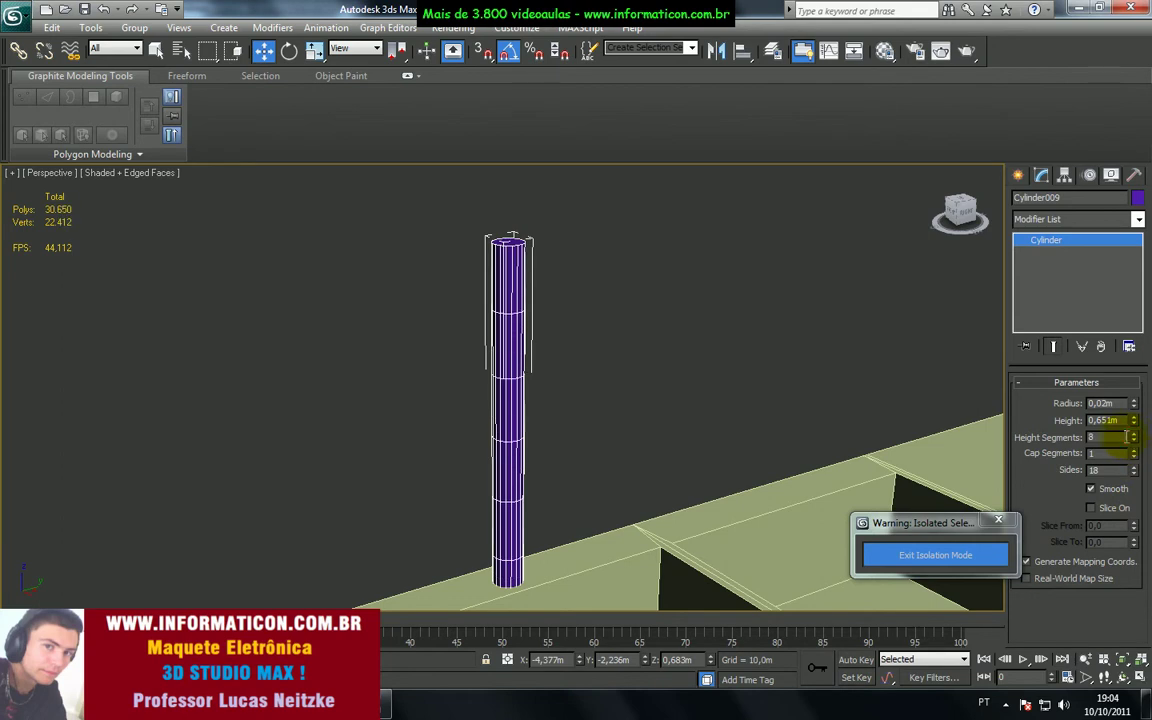
type("30")
key("Return")
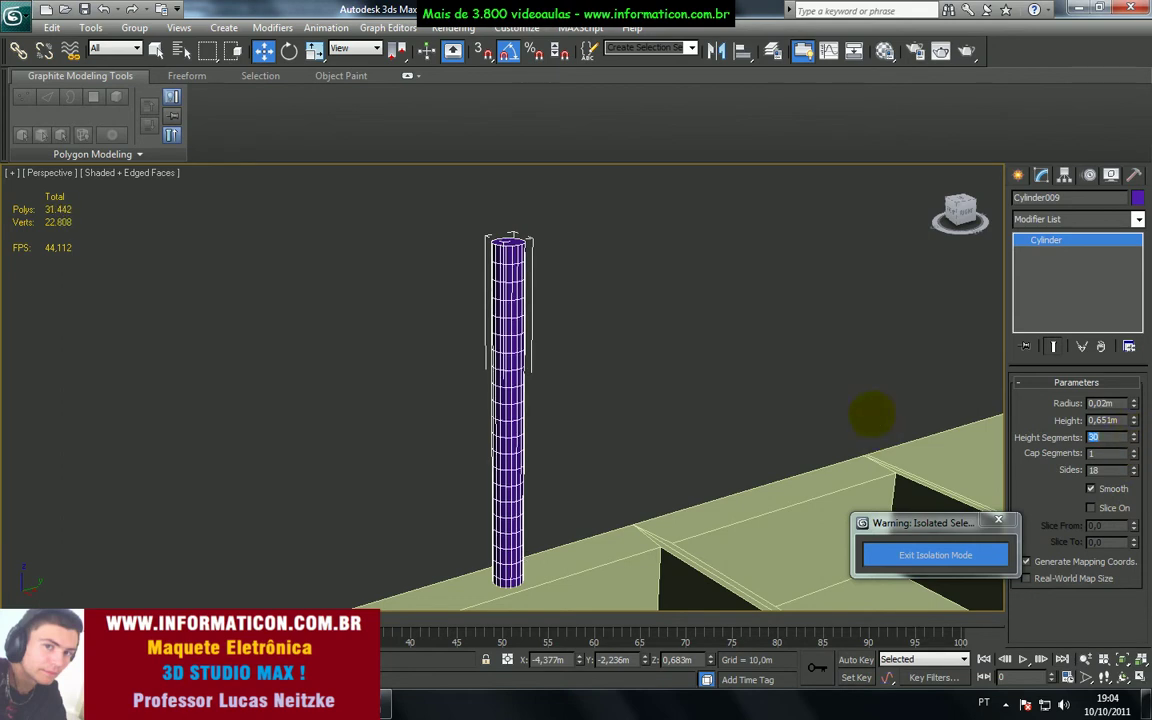
key("alt+Tab")
key("alt+Tab")
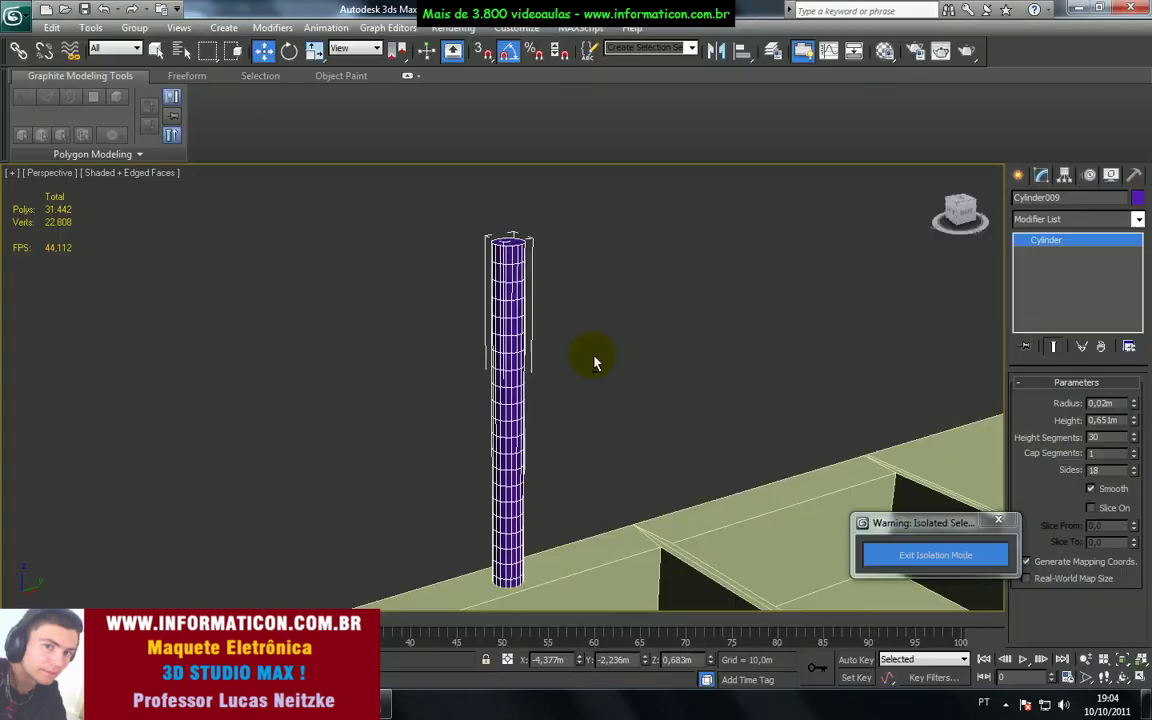
Step: Set the cylinder's sides to 10 and switch off the edged faces display
right_click(1134, 472)
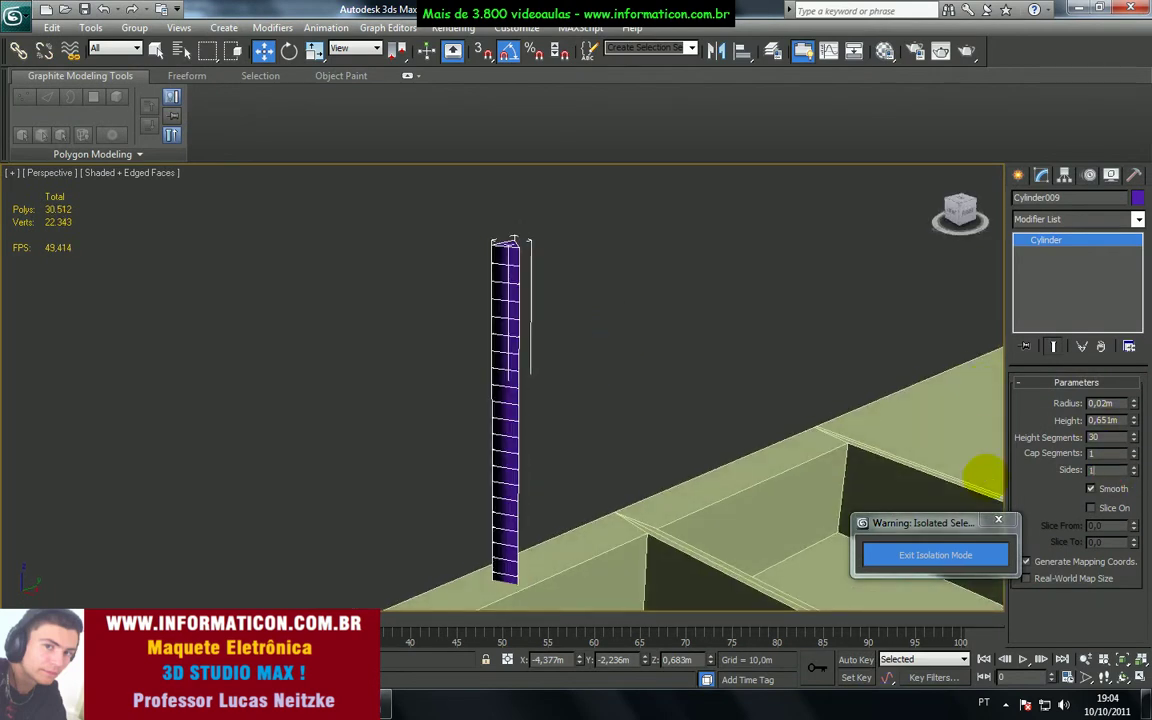
type("0")
key("Return")
mouse_move(560, 337)
middle_mouse_down()
mouse_move(571, 342)
mouse_move(581, 323)
middle_mouse_up()
key("F4")
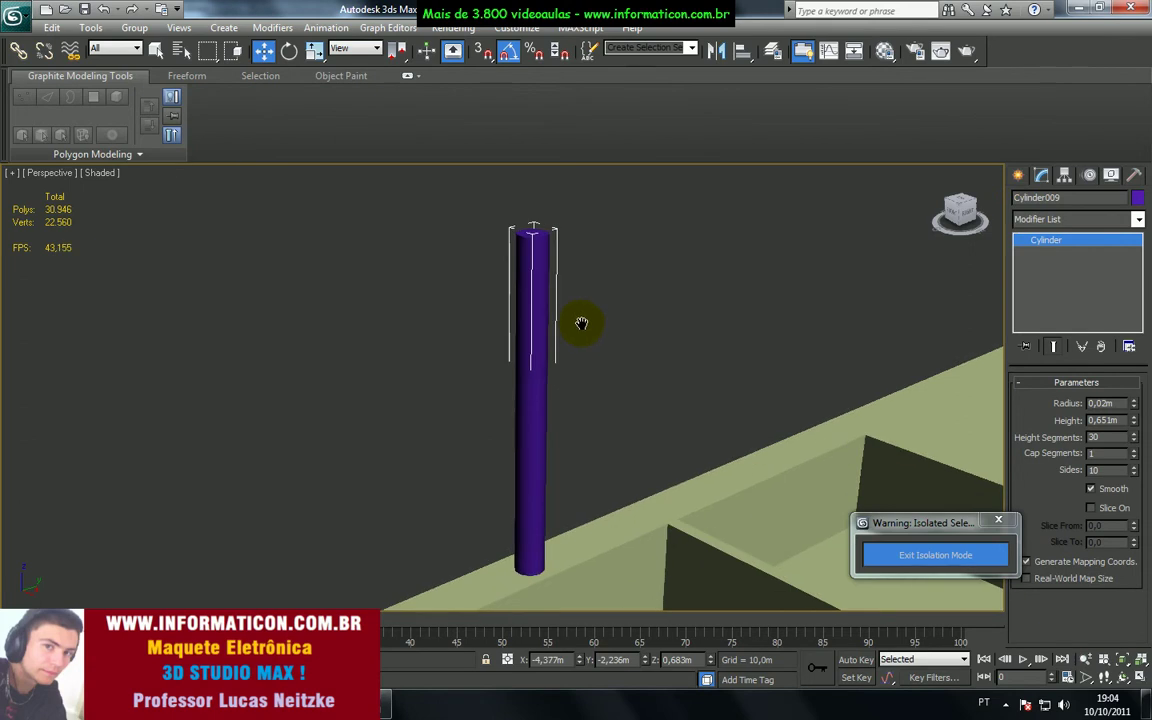
middle_click_drag(613, 373, 517, 366, "alt")
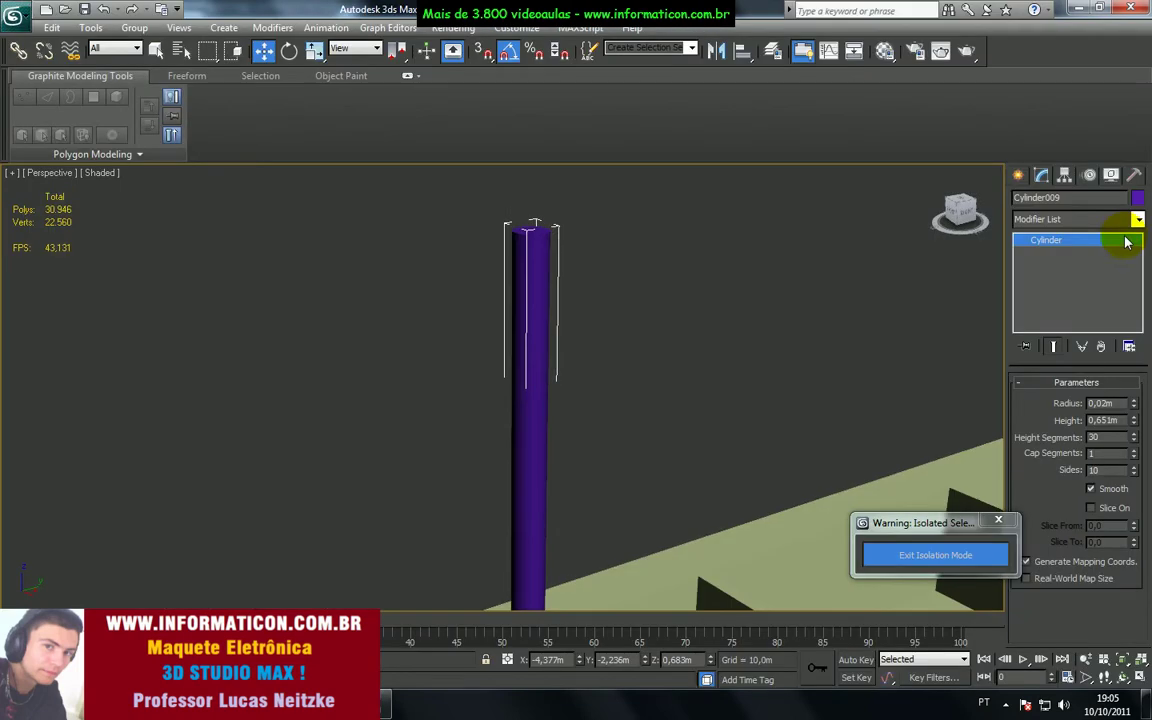
Step: Apply a Bend modifier to the cylinder with an angle of 90 degrees
left_click(1113, 218)
key("b")
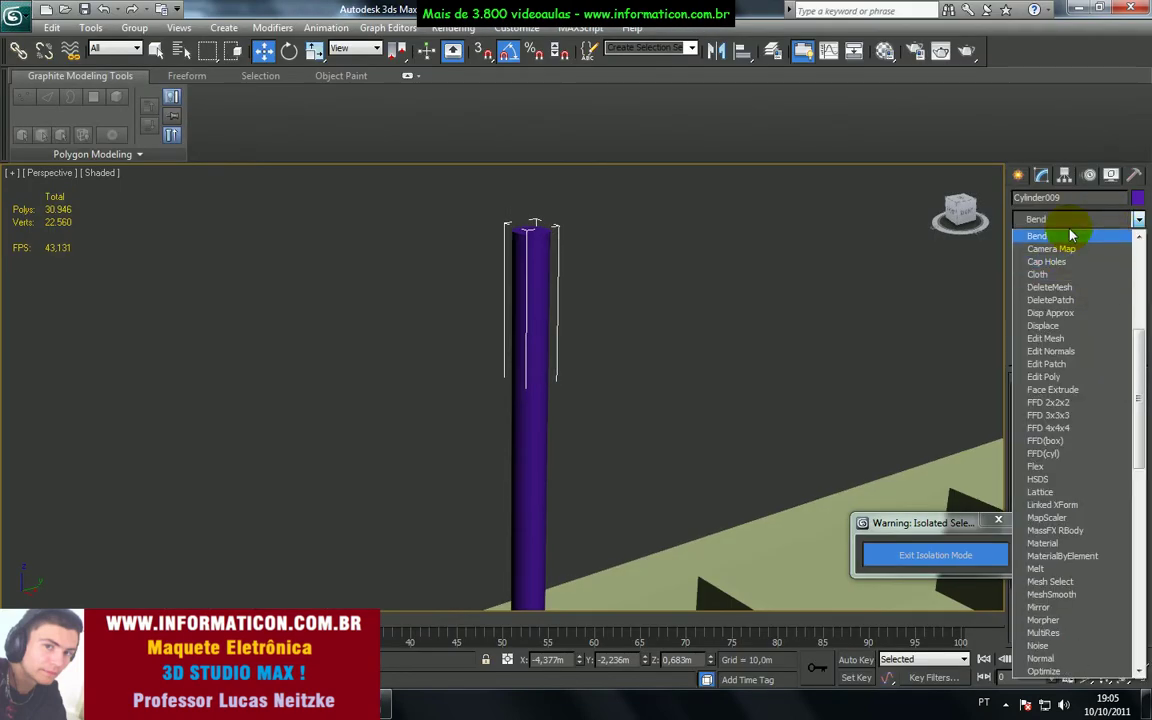
left_click(1071, 234)
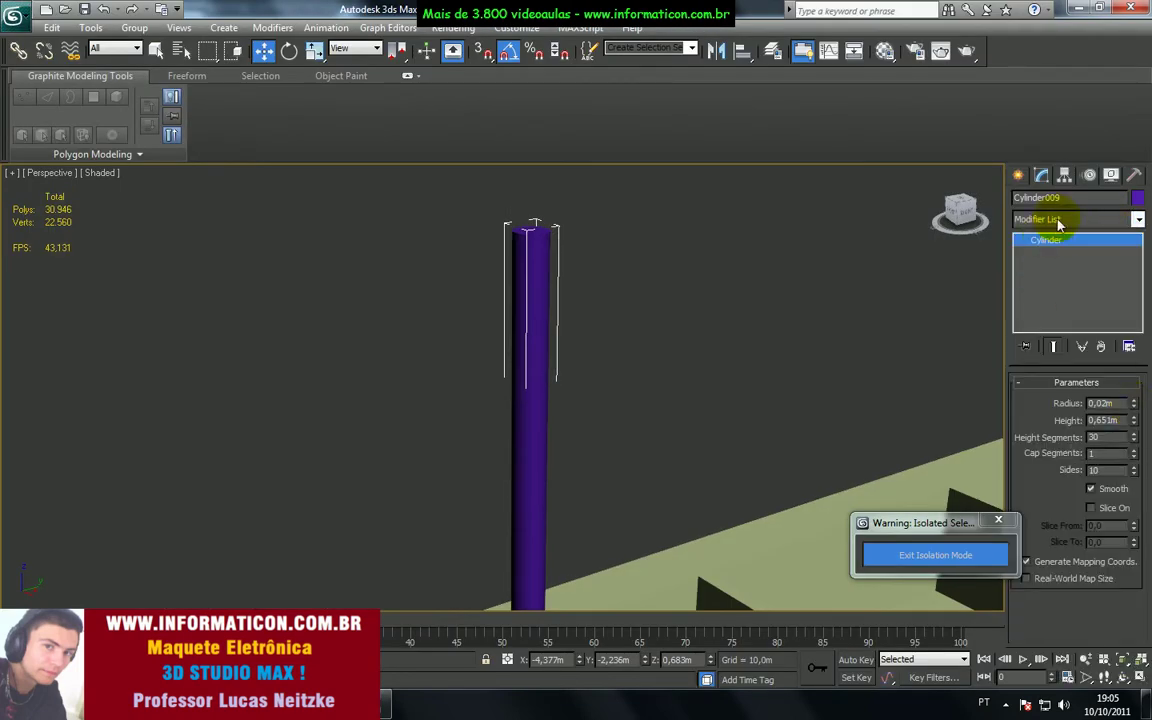
left_click(1137, 219)
scroll(1062, 300, "down", 4)
left_click(1060, 237)
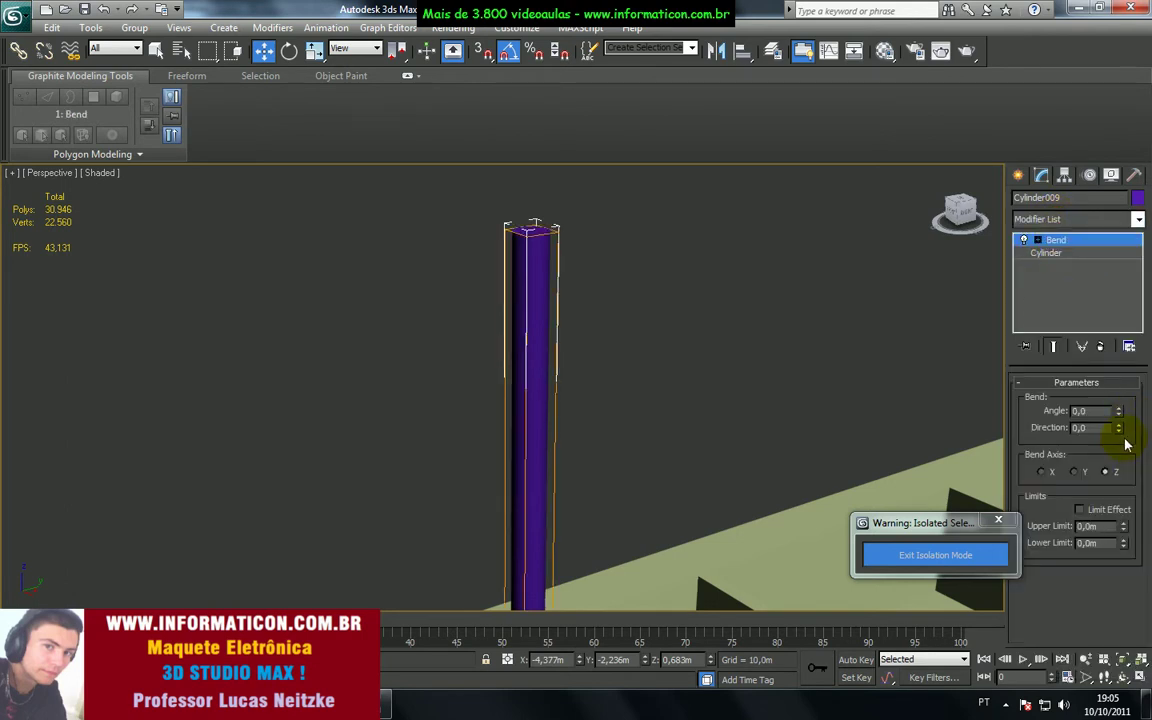
type("90")
key("Return")
scroll(606, 475, "down", 4)
middle_click_drag(602, 456, 630, 437, "alt")
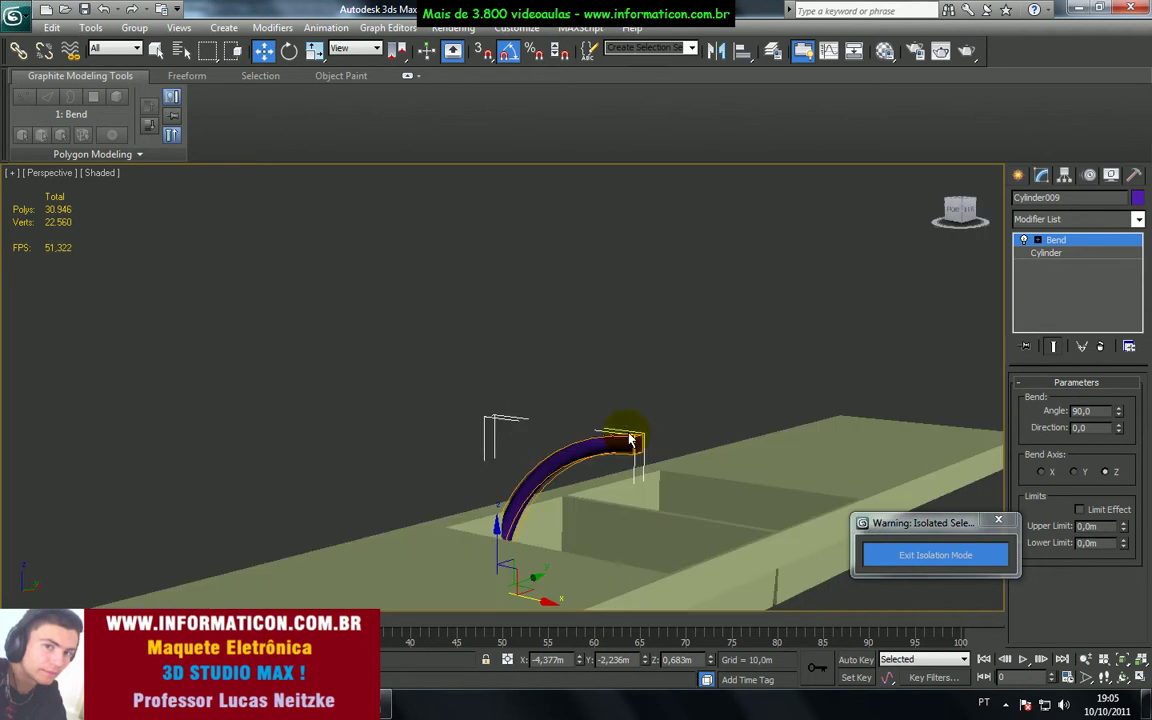
Step: Try limiting the bend effect with an upper limit of 0,772 m and a lower limit of -3,15 m
scroll(630, 437, "up", 3)
left_click(1097, 513)
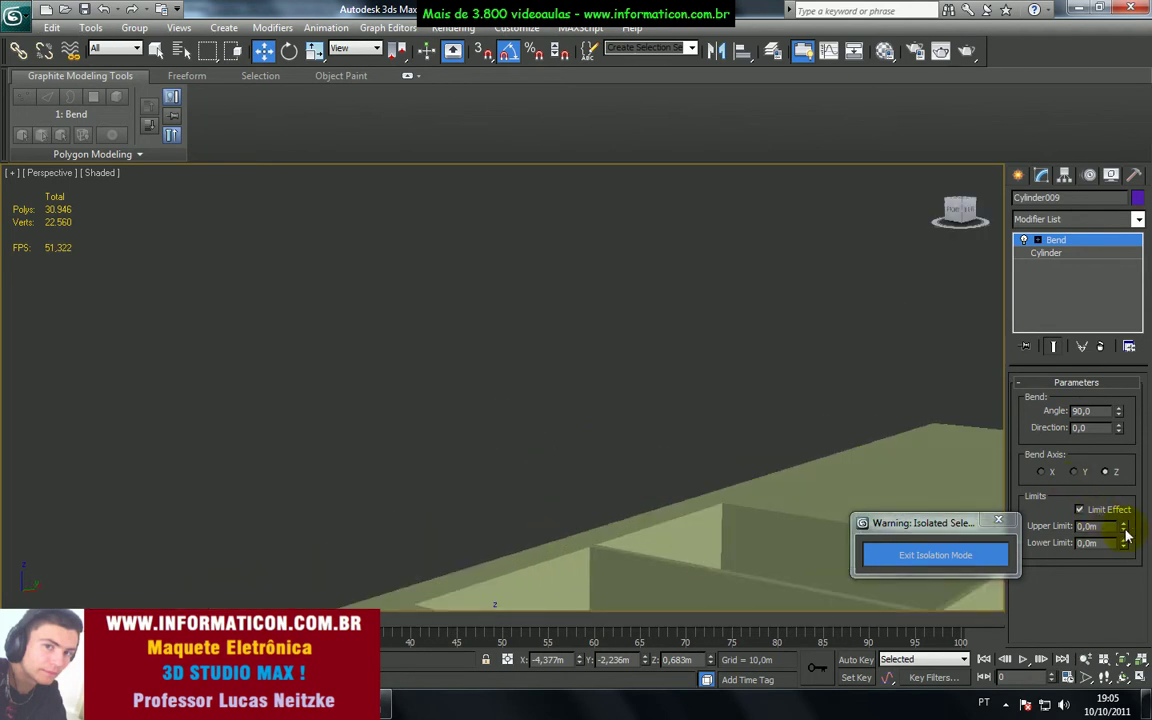
mouse_move(1122, 512)
left_mouse_down()
mouse_move(1148, 411)
mouse_move(1054, 296)
mouse_move(1128, 563)
mouse_move(1106, 506)
mouse_move(1112, 577)
mouse_move(1108, 555)
mouse_move(1127, 548)
mouse_move(1106, 432)
mouse_move(1085, 458)
mouse_move(1036, 398)
mouse_move(1089, 520)
mouse_move(1127, 551)
mouse_move(1125, 658)
mouse_move(1055, 390)
left_mouse_up()
key("F3")
left_click_drag(1046, 470, 1104, 588)
mouse_move(1124, 528)
left_mouse_down()
mouse_move(1124, 613)
mouse_move(1110, 561)
mouse_move(1124, 566)
mouse_move(1124, 581)
mouse_move(1059, 514)
mouse_move(1057, 22)
mouse_move(1143, 265)
left_mouse_up()
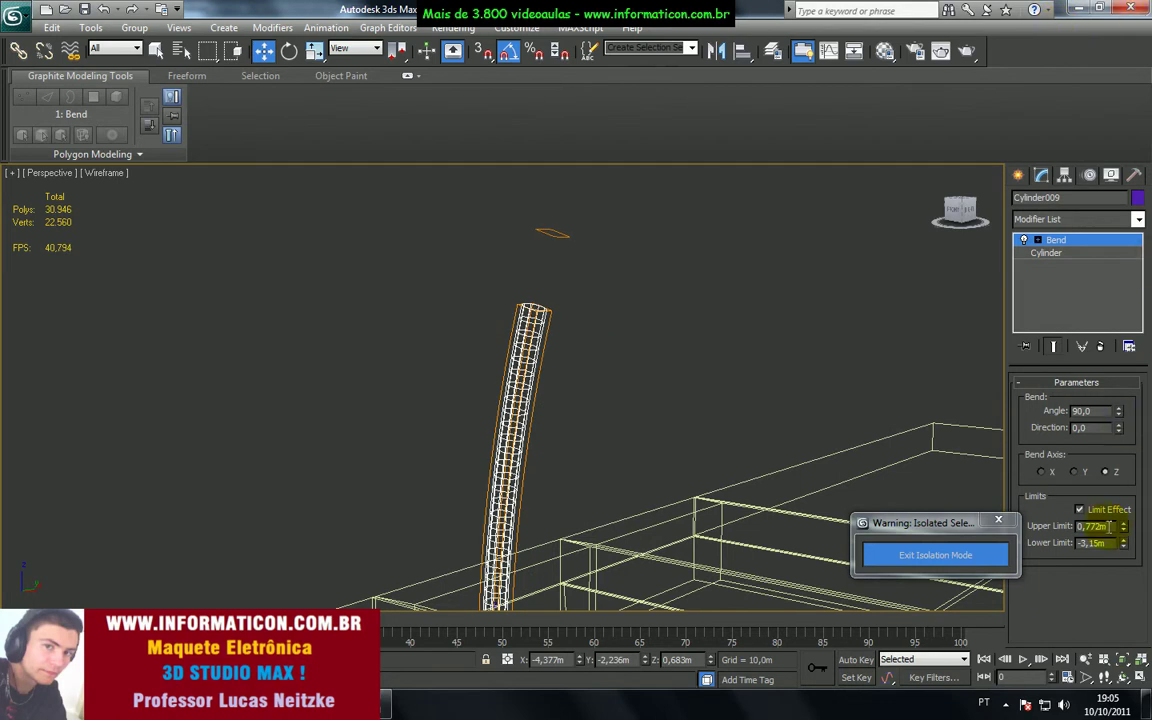
Step: Try a bend angle of 177 degrees with an upper limit of 1,612 m and a lower limit of 0 m
left_click_drag(1127, 532, 1110, 461)
mouse_move(1126, 530)
left_mouse_down()
mouse_move(1124, 483)
mouse_move(1124, 545)
mouse_move(1126, 527)
left_mouse_up()
left_click_drag(1118, 412, 1066, 280)
middle_click_drag(728, 390, 616, 286)
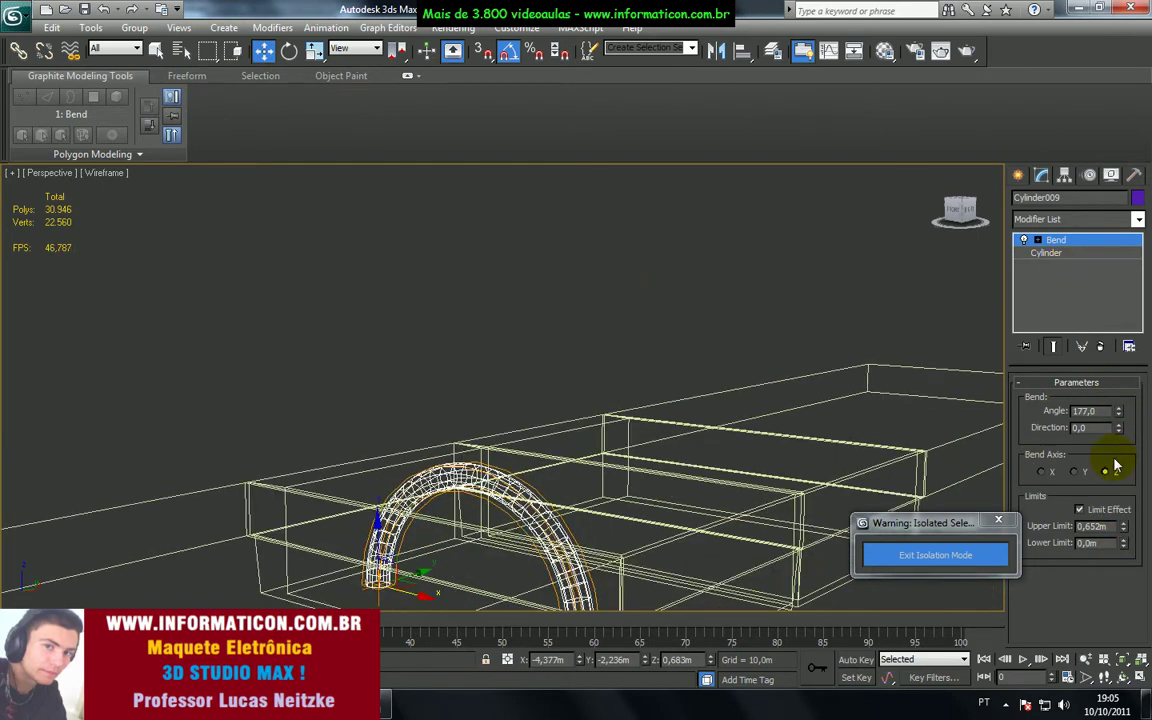
left_click_drag(1126, 530, 1061, 453)
left_click_drag(1126, 545, 1024, 345)
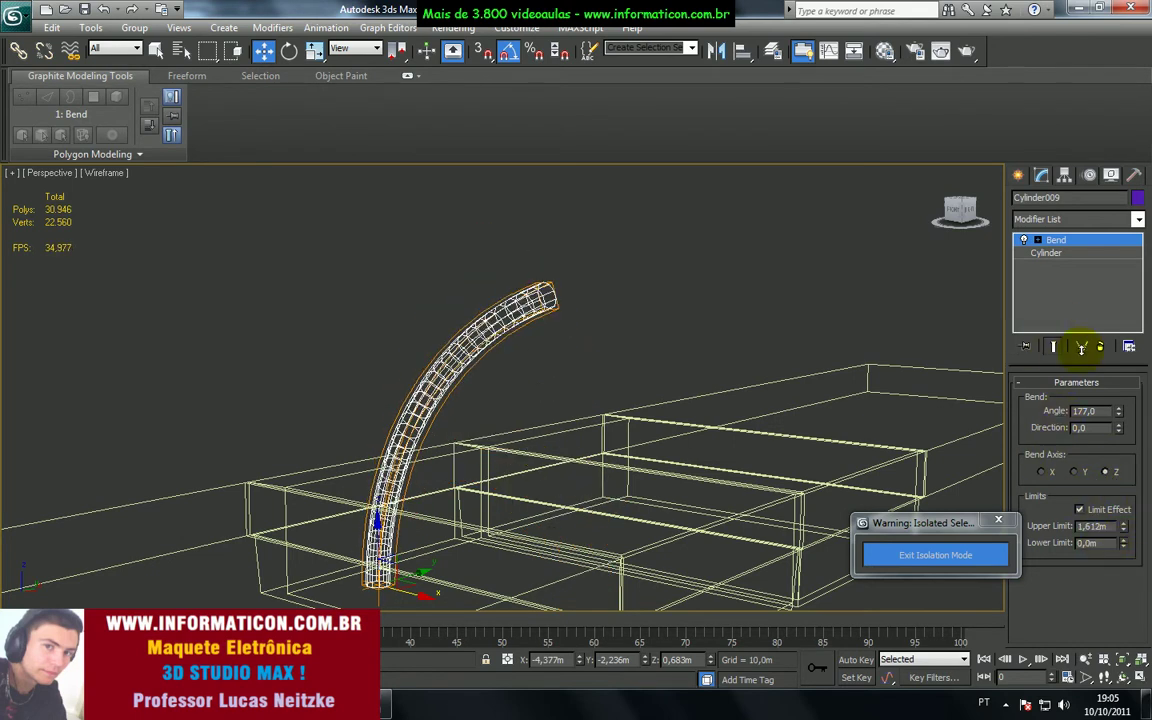
Step: Switch off the bend's limit effect and set its angle to 180 degrees
left_click(1103, 511)
type("180")
key("Return")
Step: Return to the shaded display and raise the arched cylinder to a Z position of about 0,89 m
mouse_move(732, 418)
middle_mouse_down("alt")
mouse_move(694, 432)
mouse_move(689, 391)
mouse_move(480, 455)
mouse_move(313, 467)
mouse_move(401, 459)
middle_mouse_up("alt")
key("F3")
key("F4")
left_click_drag(401, 459, 408, 355)
middle_click_drag(408, 355, 459, 336, "alt")
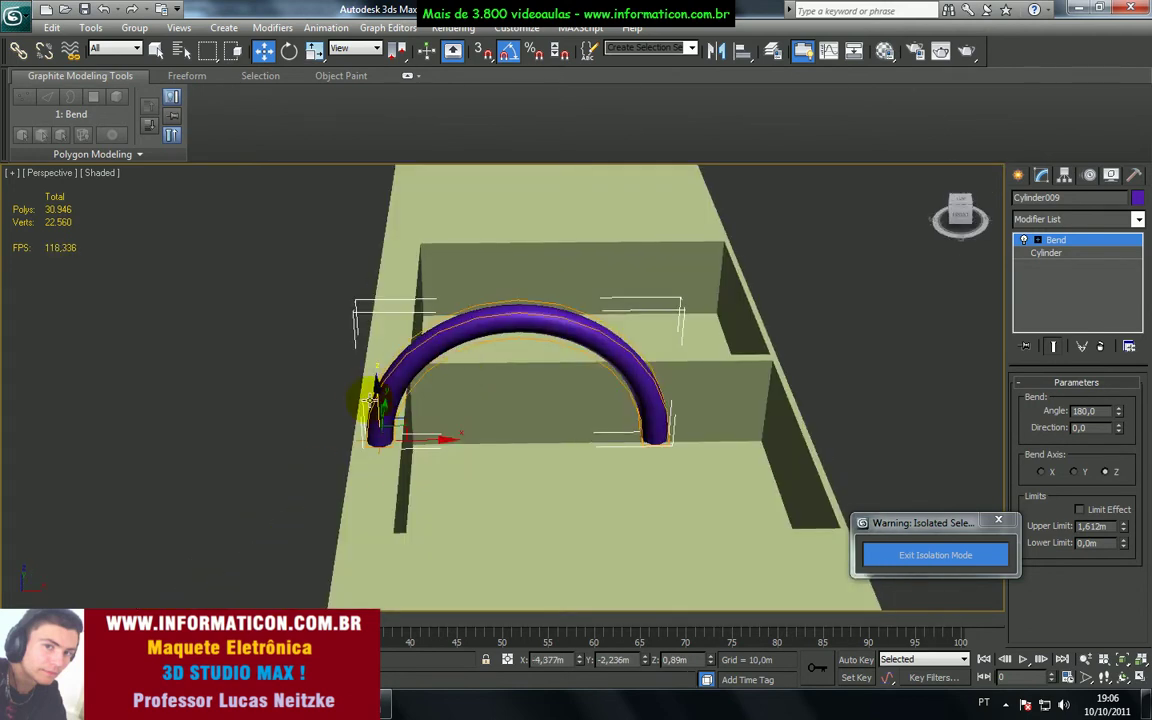
Step: Reduce the arched cylinder's height to 0,241 m and its radius to 0,01 m
key("r")
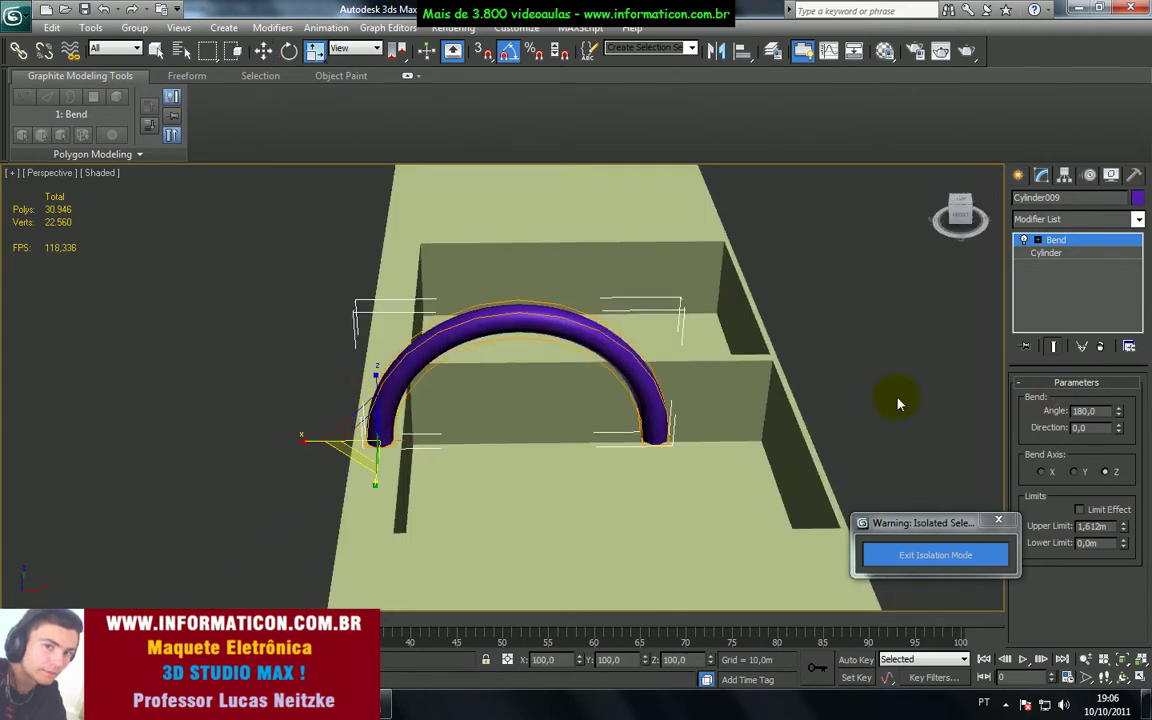
left_click(1060, 253)
left_click_drag(1136, 428, 1141, 455)
left_click_drag(1137, 405, 1136, 410)
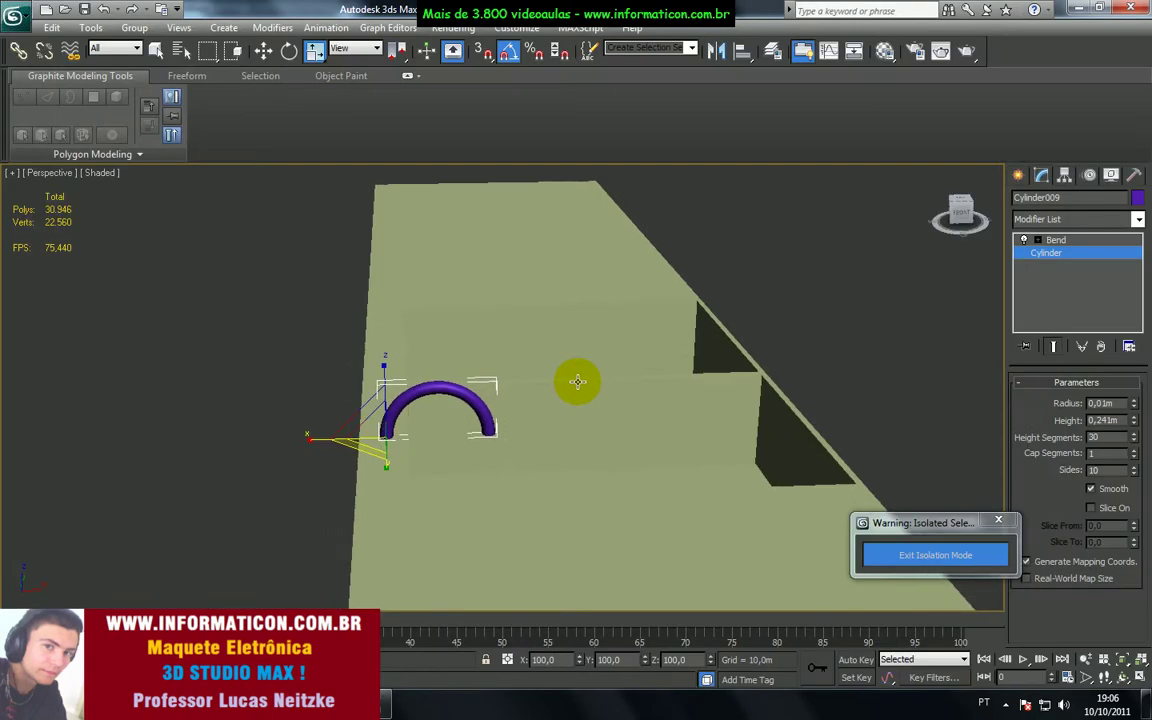
middle_click_drag(576, 380, 303, 406, "alt")
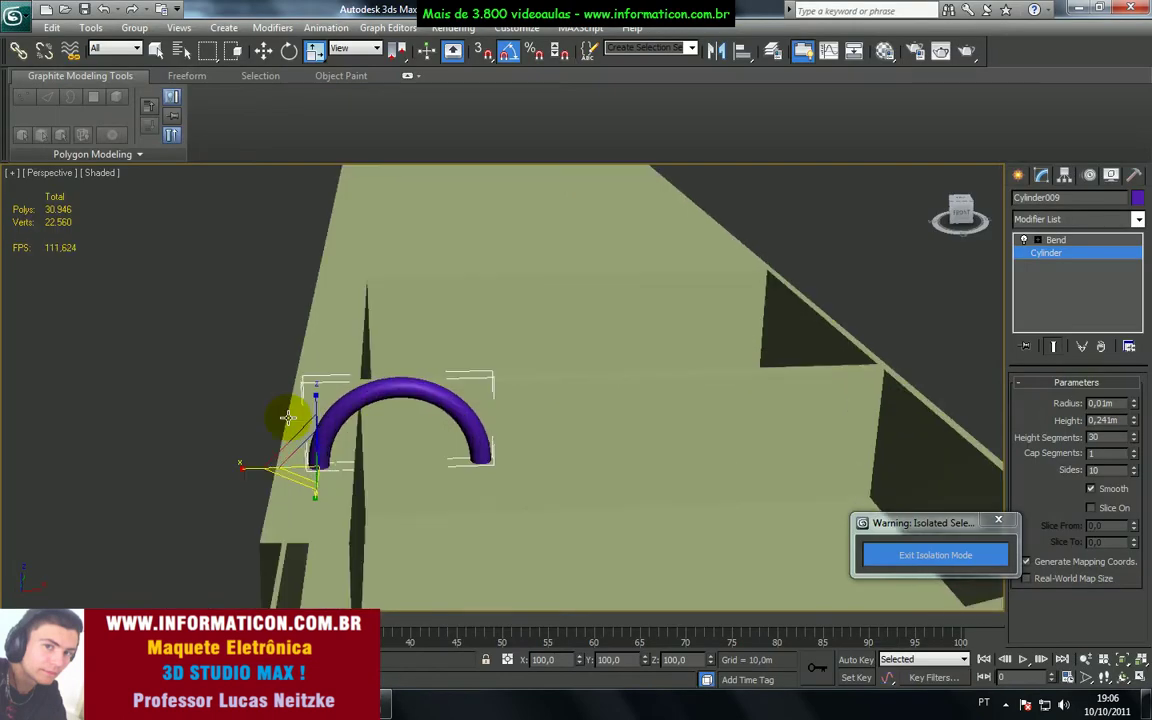
Step: Raise the arch to a Z position of about 0,982 m and compare it with the kitchen reference image
left_click_drag(307, 350, 308, 311)
middle_click_drag(340, 355, 333, 385, "alt")
key("alt+Tab")
key("alt+Tab")
scroll(337, 371, "up", 3)
scroll(337, 371, "down", 3)
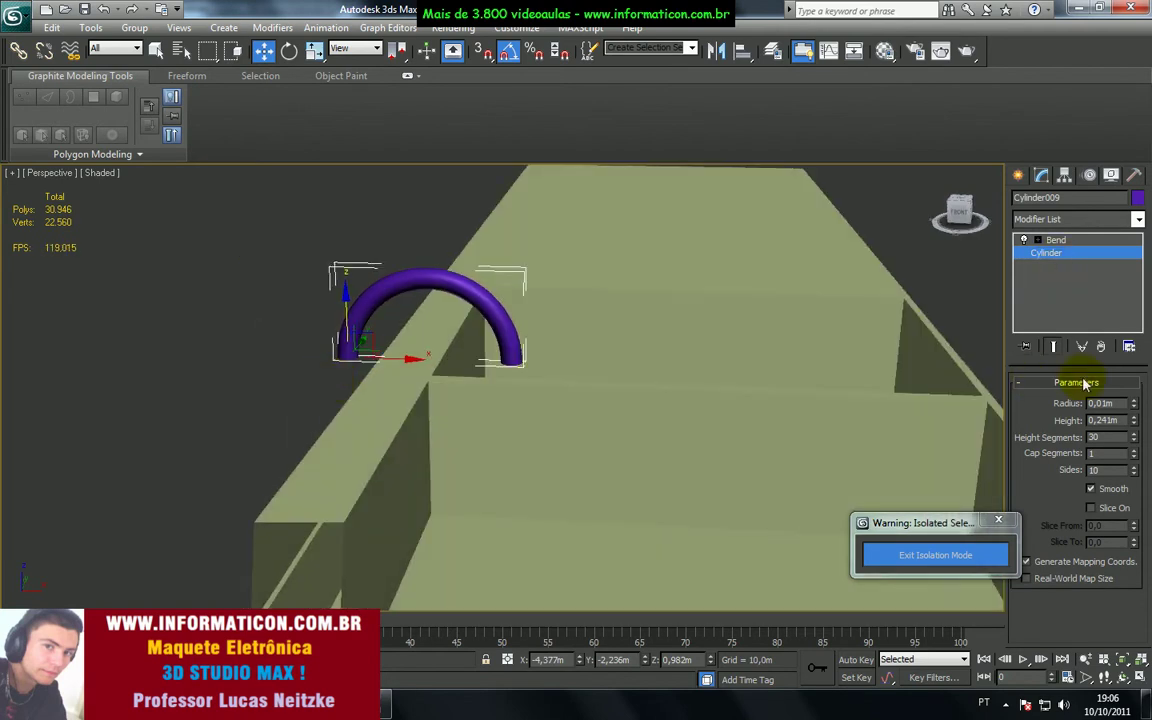
Step: Disable the cylinder's Bend modifier and copy the straightened cylinder down to a Z position of about 0,892 m
left_click(1071, 243)
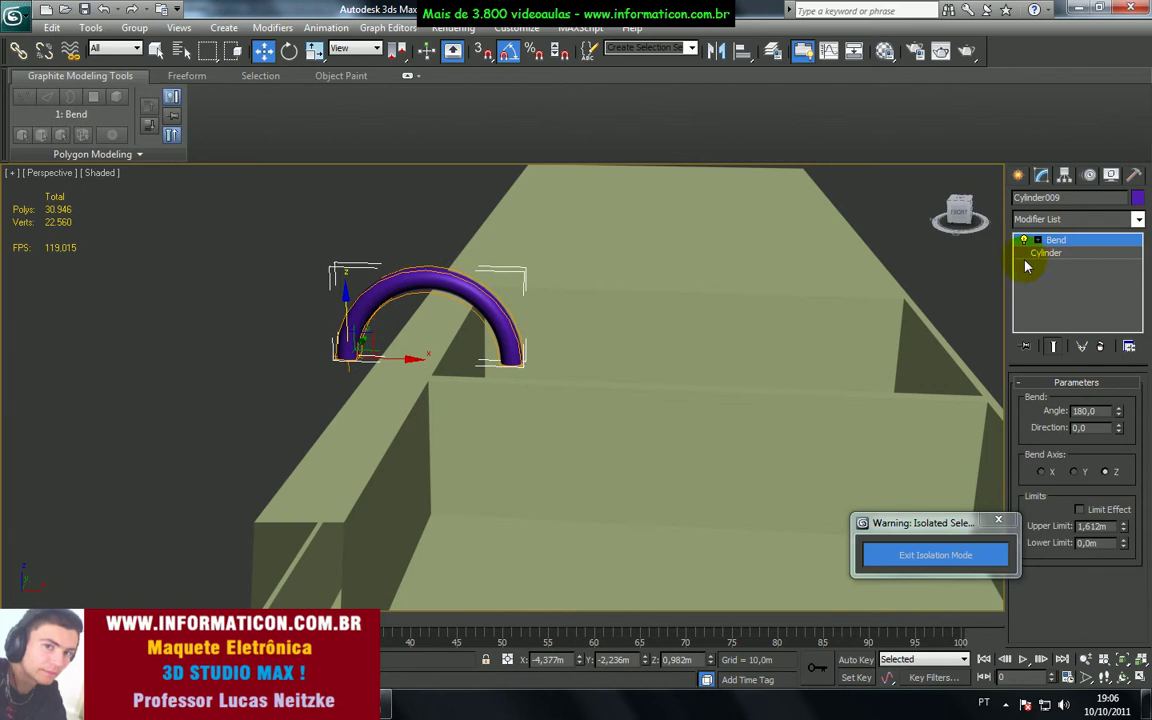
left_click(1053, 350)
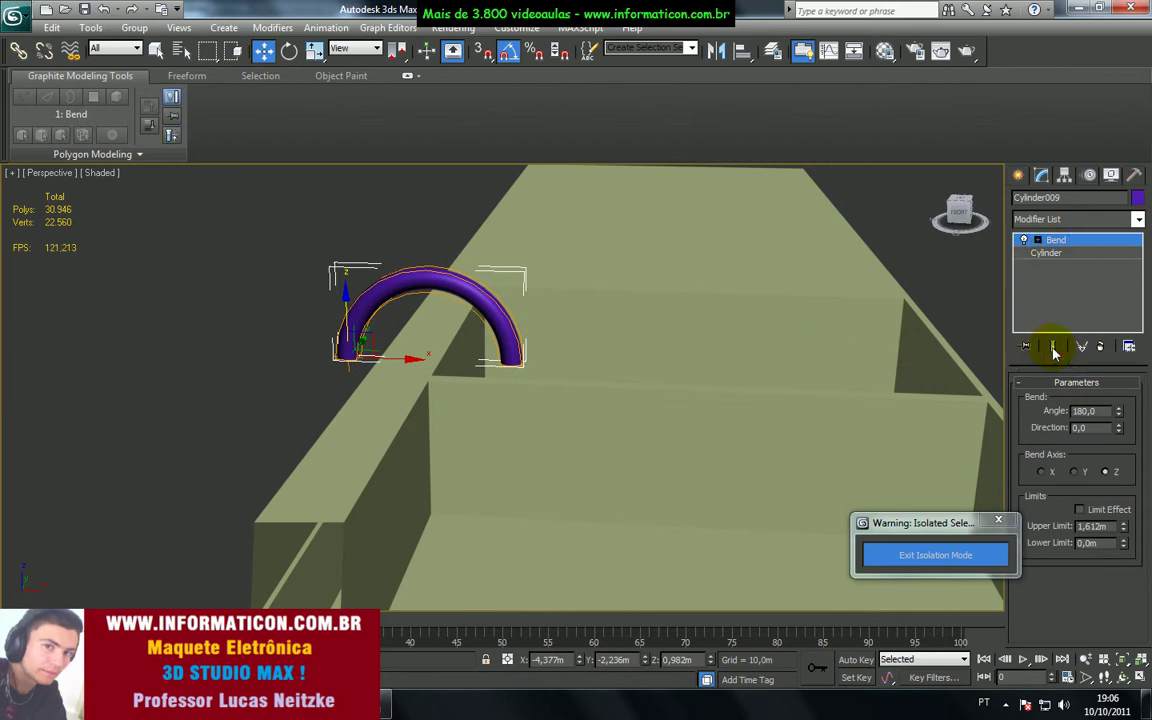
left_click(1031, 251)
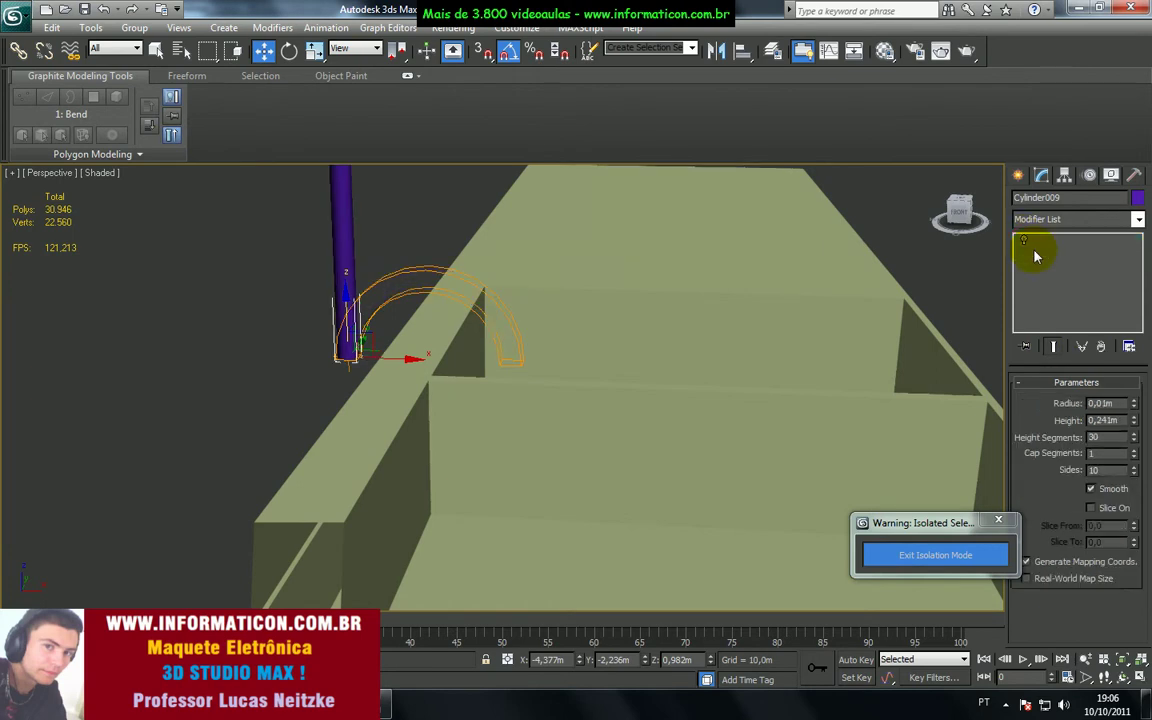
middle_click_drag(554, 434, 570, 520)
mouse_move(379, 436)
left_mouse_down("shift")
mouse_move(394, 491)
mouse_move(388, 526)
left_mouse_up("shift")
left_click(579, 421)
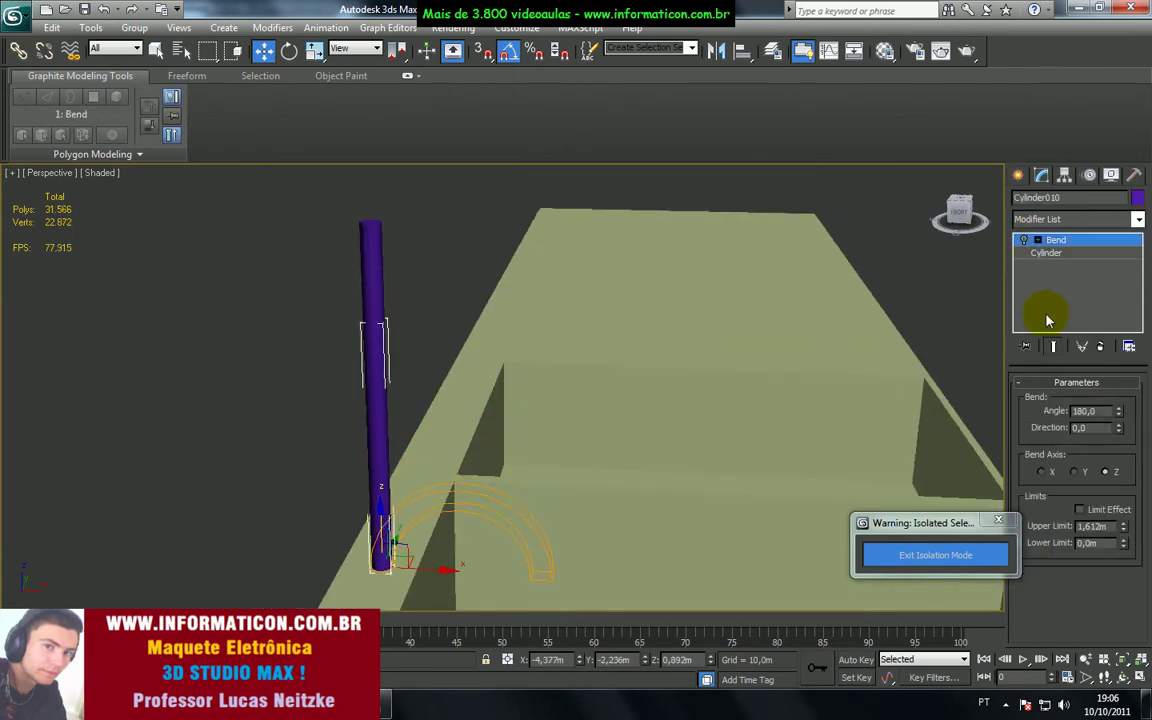
Step: Remove the Bend modifier from the lower copy and re-enable it on the upper cylinder
left_click(1103, 347)
left_click(361, 289)
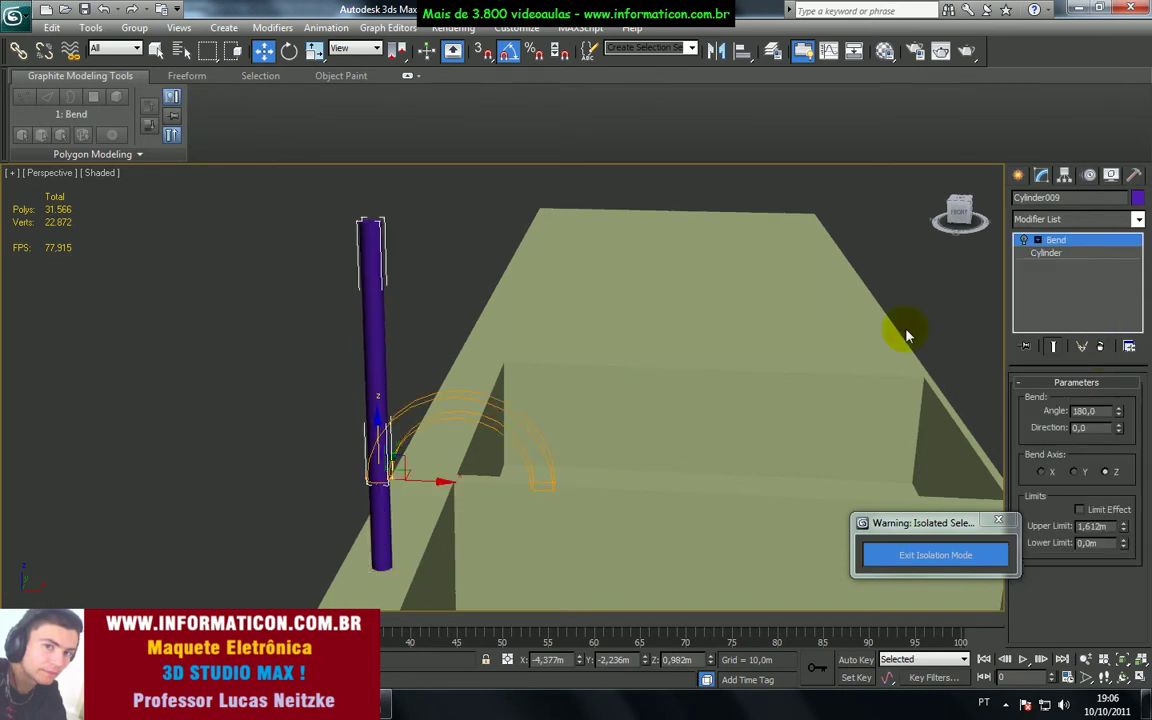
left_click(1023, 240)
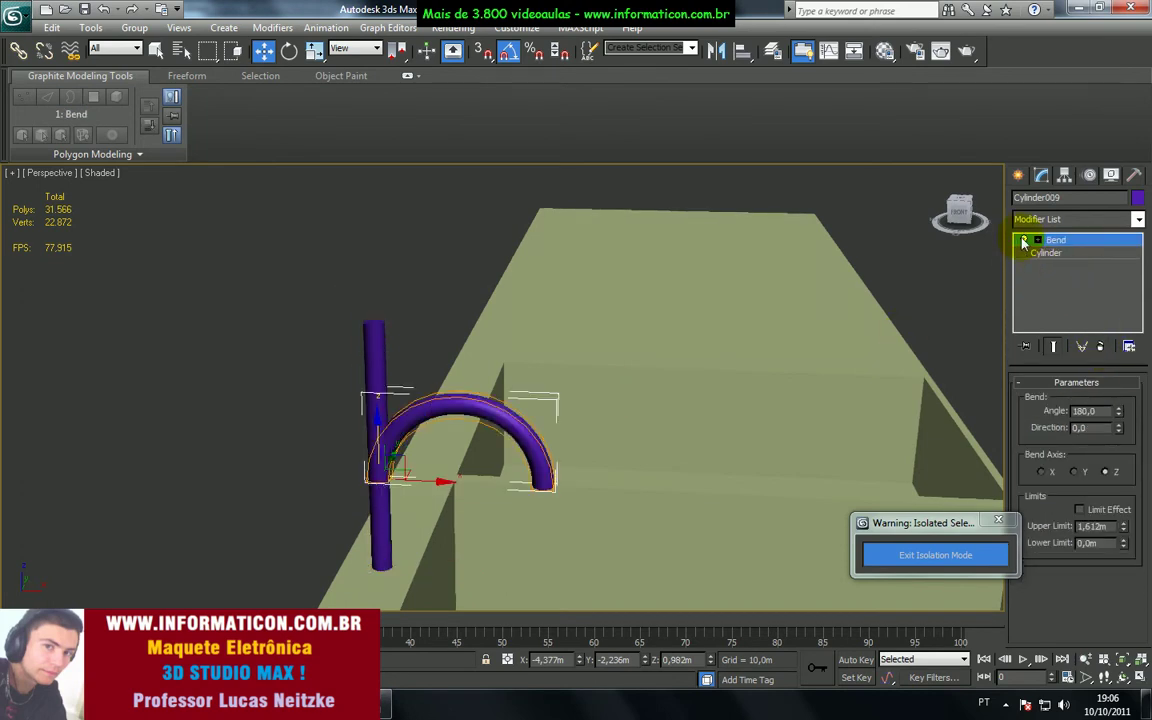
middle_click_drag(535, 392, 579, 360)
Step: Shorten the lower straight cylinder to a height of 0,091 m so it ends at the arch's base
left_click(416, 330)
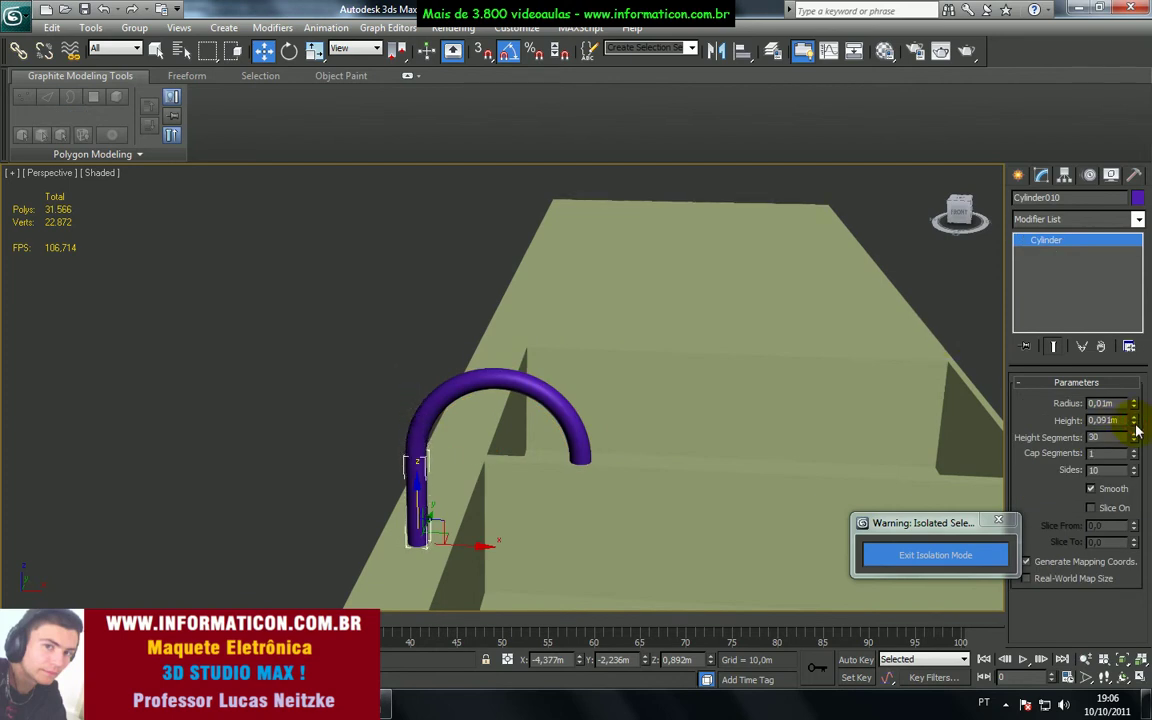
middle_click_drag(378, 431, 435, 383)
scroll(435, 383, "up", 1)
scroll(500, 398, "down", 1)
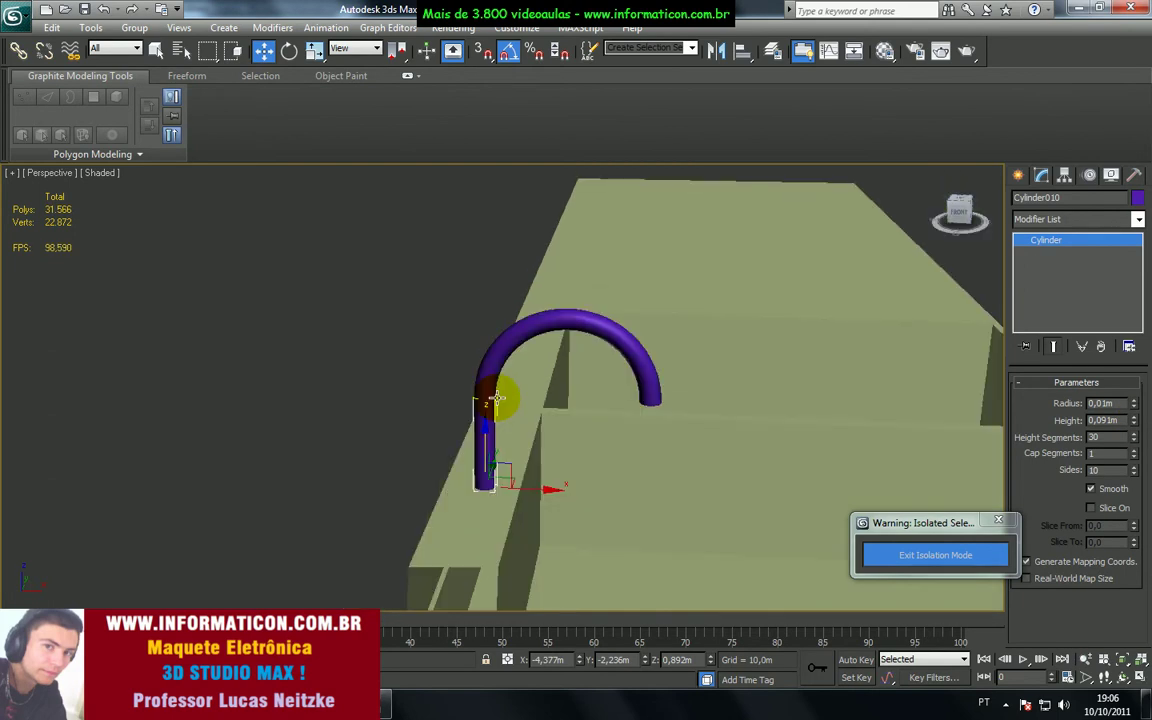
Step: Reduce the lower cylinder's height segments to 1, checking it in wireframe before restoring the shaded display
scroll(500, 399, "up", 1)
mouse_move(514, 404)
middle_mouse_down("alt")
mouse_move(411, 470)
mouse_move(442, 427)
mouse_move(539, 422)
mouse_move(501, 432)
mouse_move(527, 470)
mouse_move(696, 292)
middle_mouse_up("alt")
key("F3")
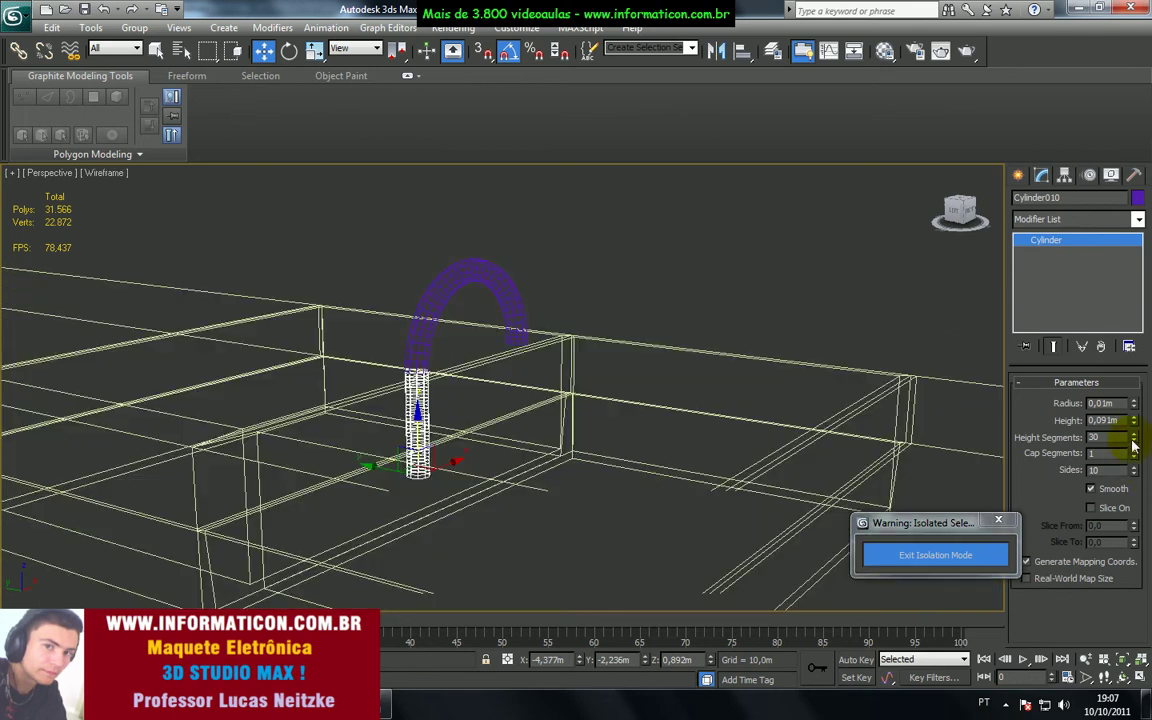
right_click(1135, 437)
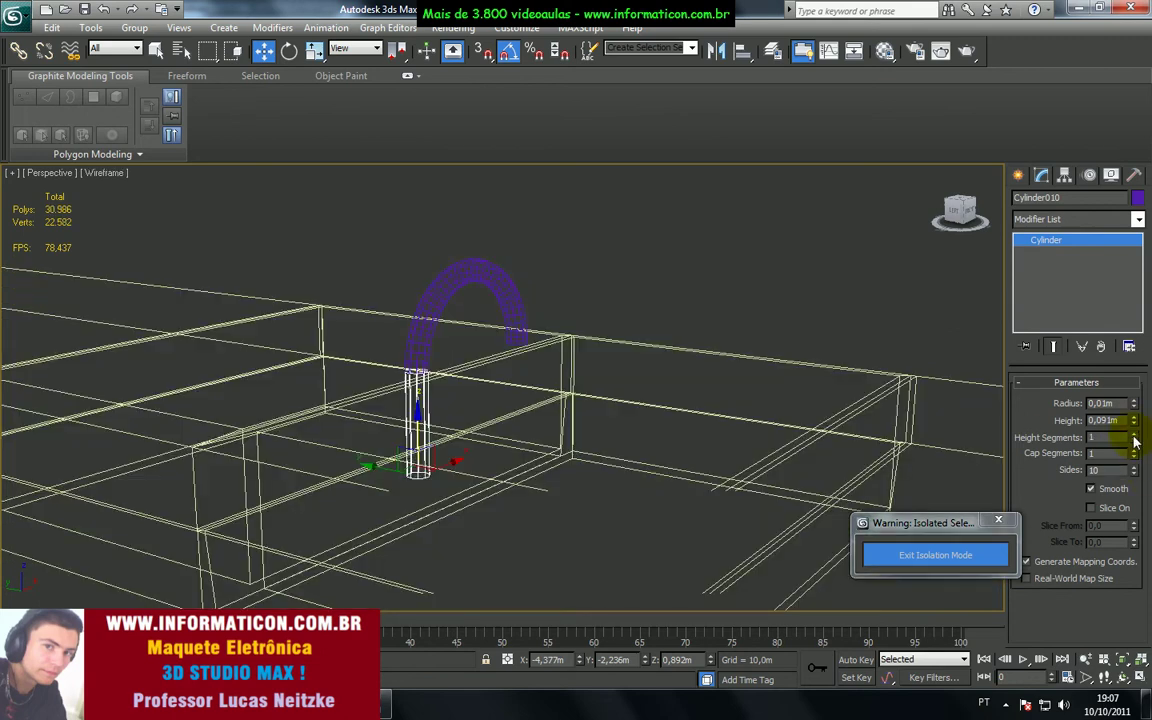
key("F3")
mouse_move(640, 391)
middle_mouse_down("alt")
mouse_move(545, 386)
mouse_move(553, 392)
mouse_move(527, 393)
mouse_move(514, 417)
mouse_move(520, 400)
mouse_move(478, 399)
mouse_move(465, 372)
middle_mouse_up("alt")
scroll(521, 400, "down", 4)
left_click(465, 371)
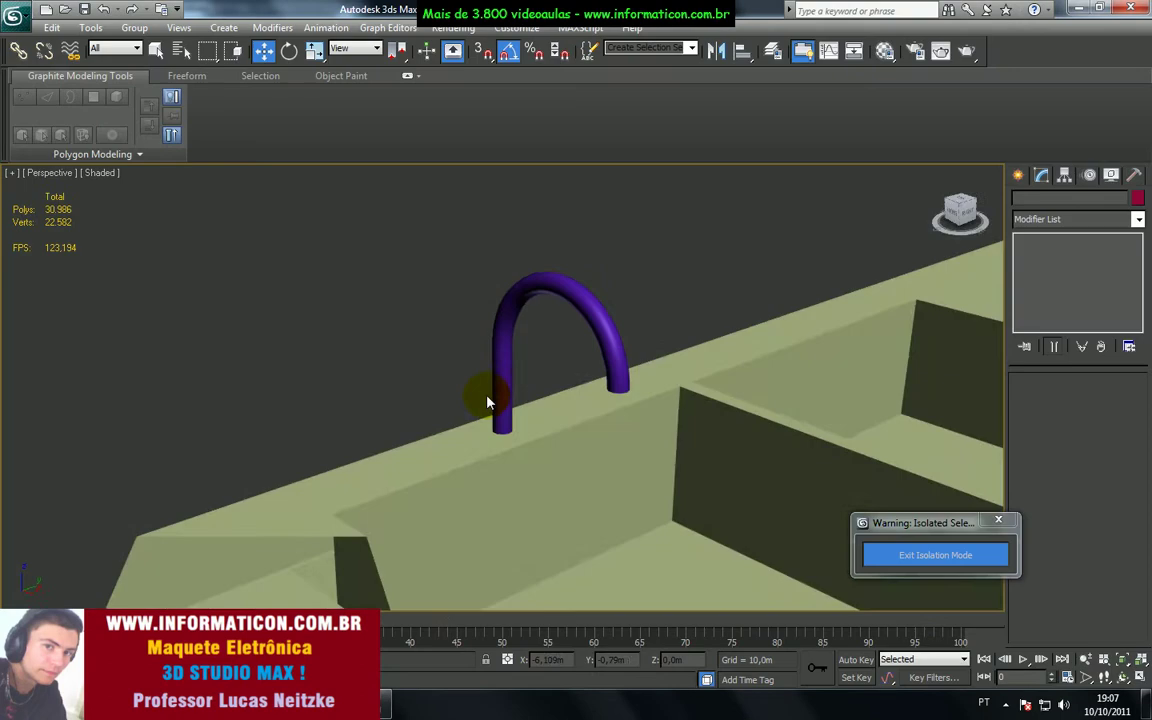
middle_click_drag(483, 393, 501, 419, "alt")
Step: Convert the lower straight cylinder to an Editable Poly and start polygon editing
left_click(503, 420)
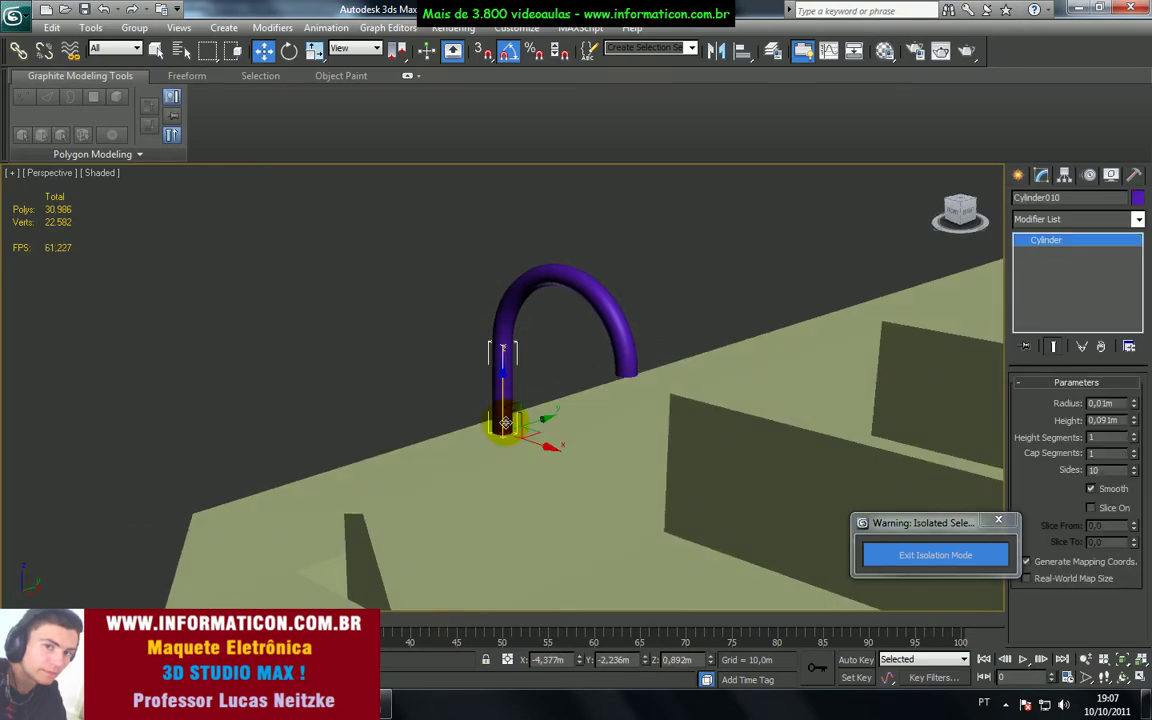
right_click(505, 422)
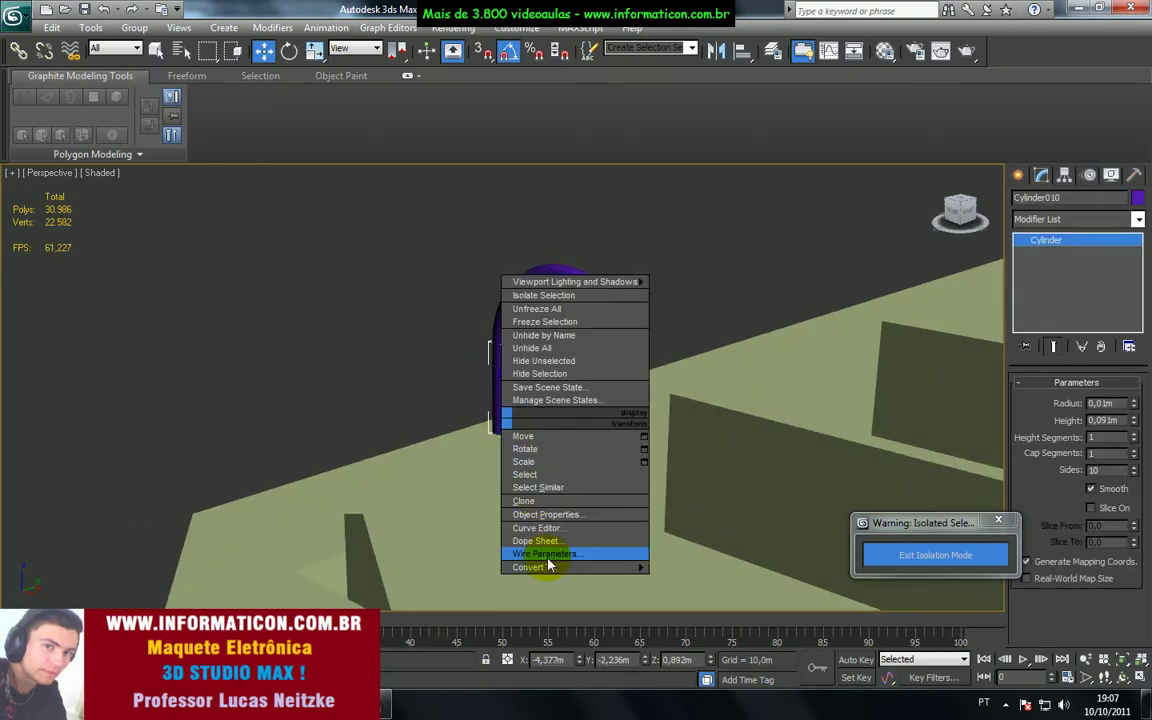
mouse_move(548, 566)
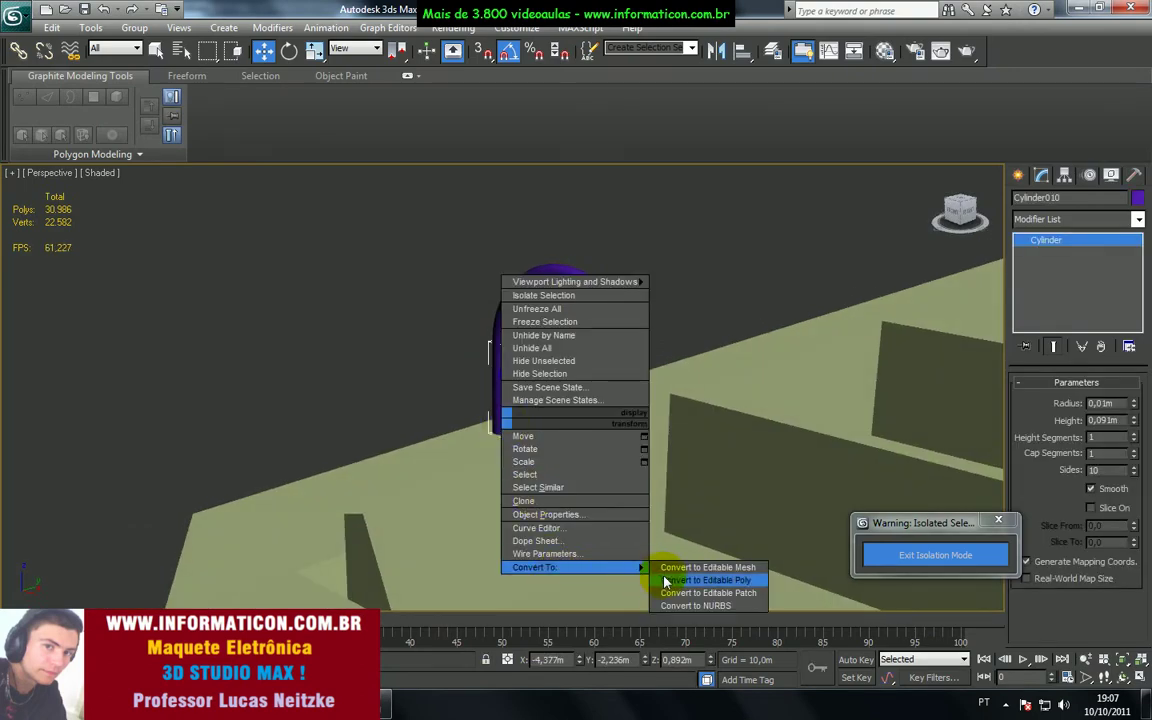
left_click(666, 580)
left_click(1092, 404)
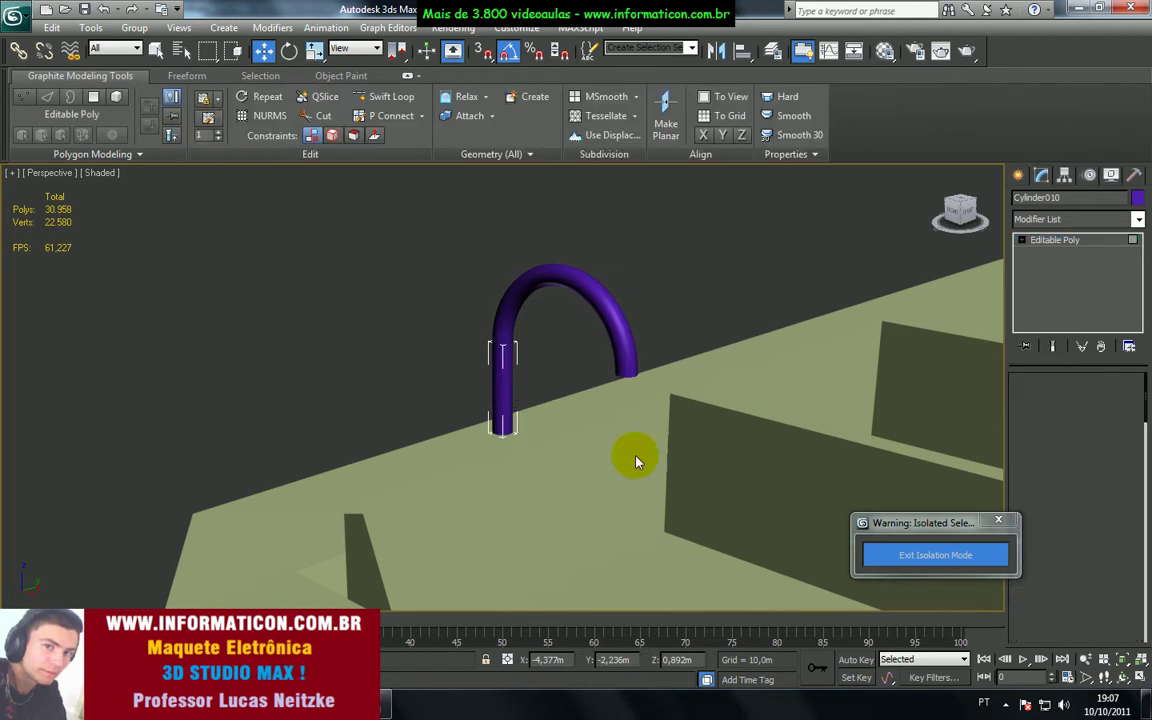
Step: Select the lower cylinder's bottom polygon and raise it to a Z position of about 0,902 m
mouse_move(503, 443)
middle_mouse_down("alt")
mouse_move(506, 414)
mouse_move(492, 470)
mouse_move(509, 489)
mouse_move(496, 432)
middle_mouse_up("alt")
key("F3")
left_click(503, 435)
key("F3")
left_click_drag(500, 394, 500, 385)
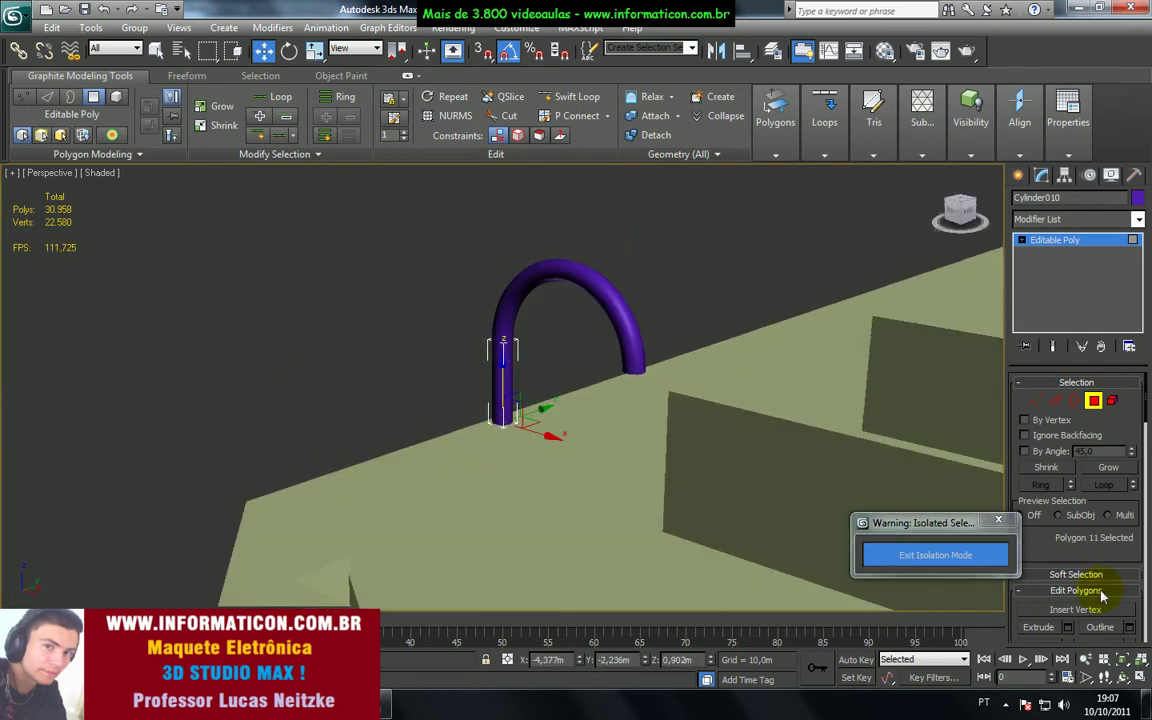
Step: Extrude the bottom polygon by 0,01 m, enlarge it to about 133% and raise it to Z 0,9 m
left_click(1068, 627)
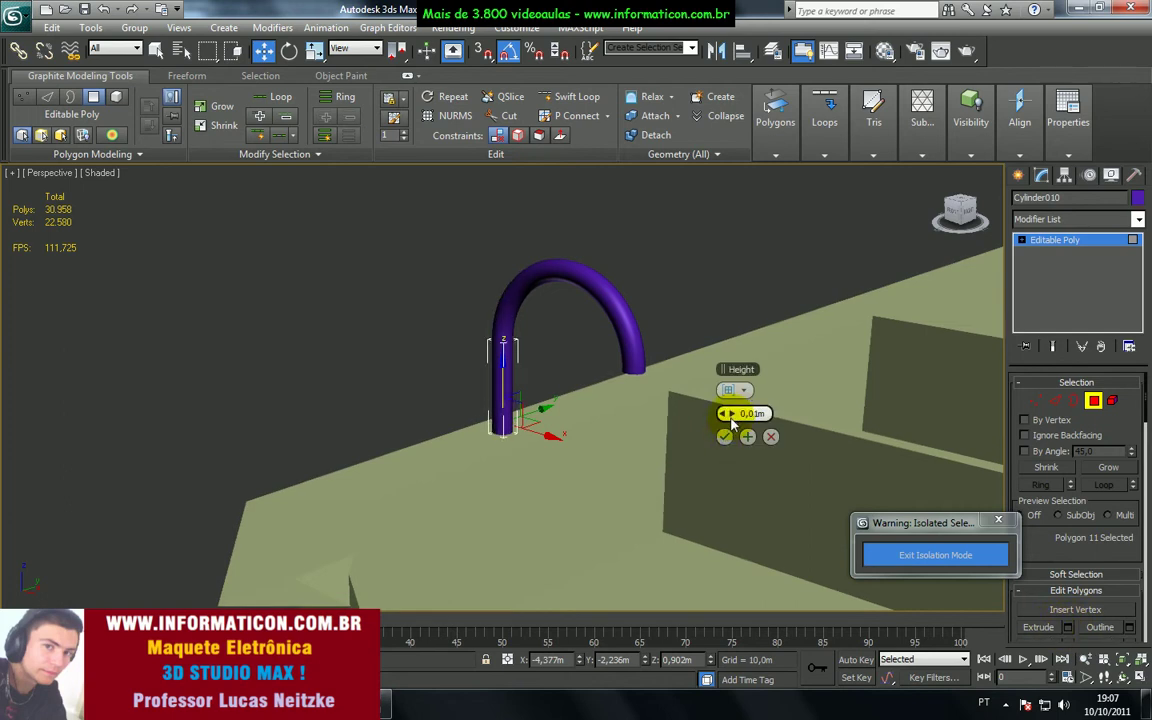
left_click(724, 437)
key("r")
left_click_drag(502, 432, 512, 401)
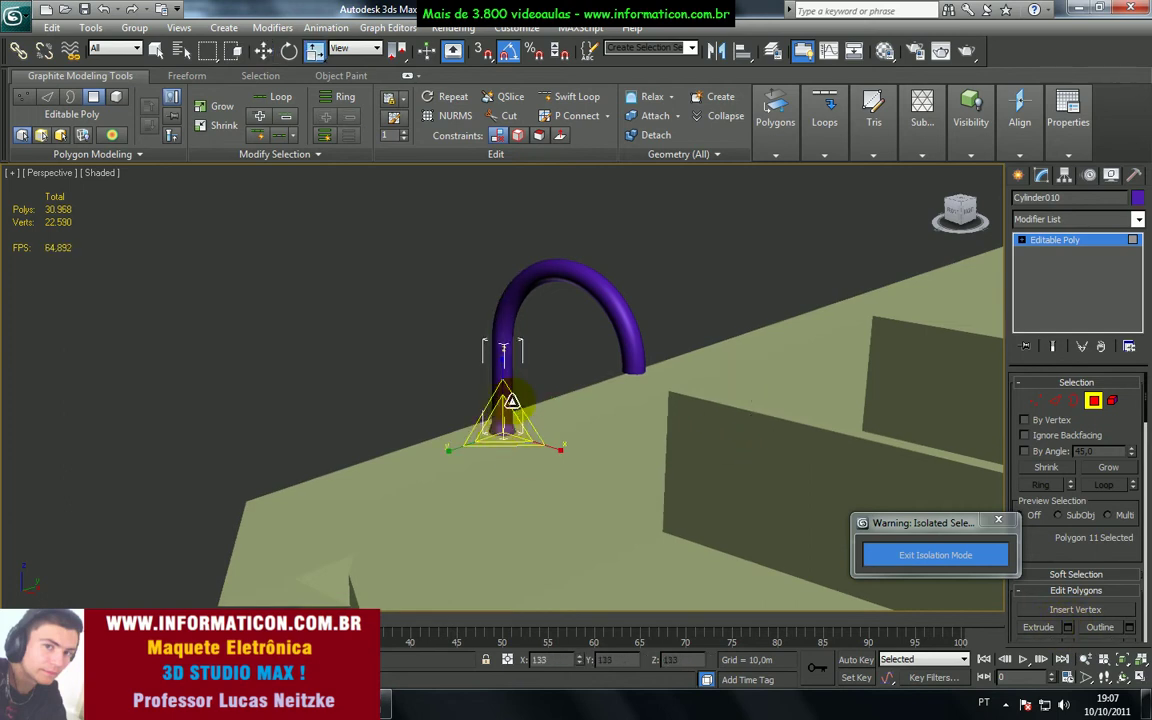
key("w")
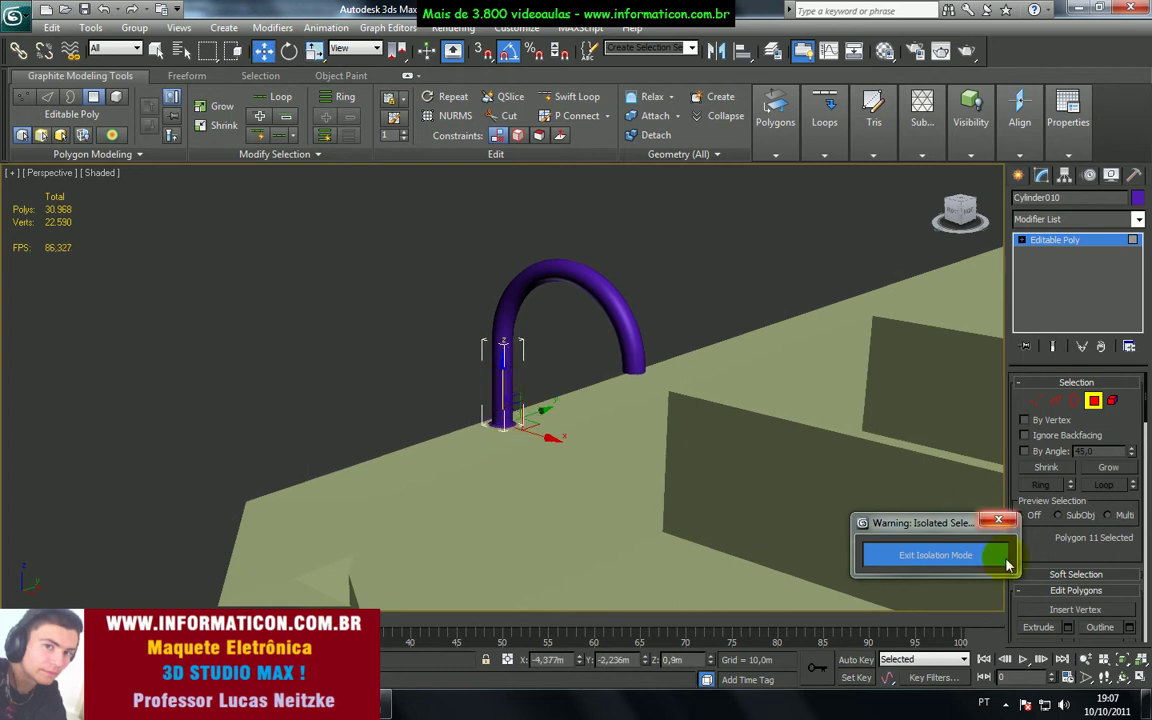
Step: Extrude the enlarged bottom polygon by 0,01 m, adjust its height slightly and leave polygon editing
left_click(1067, 628)
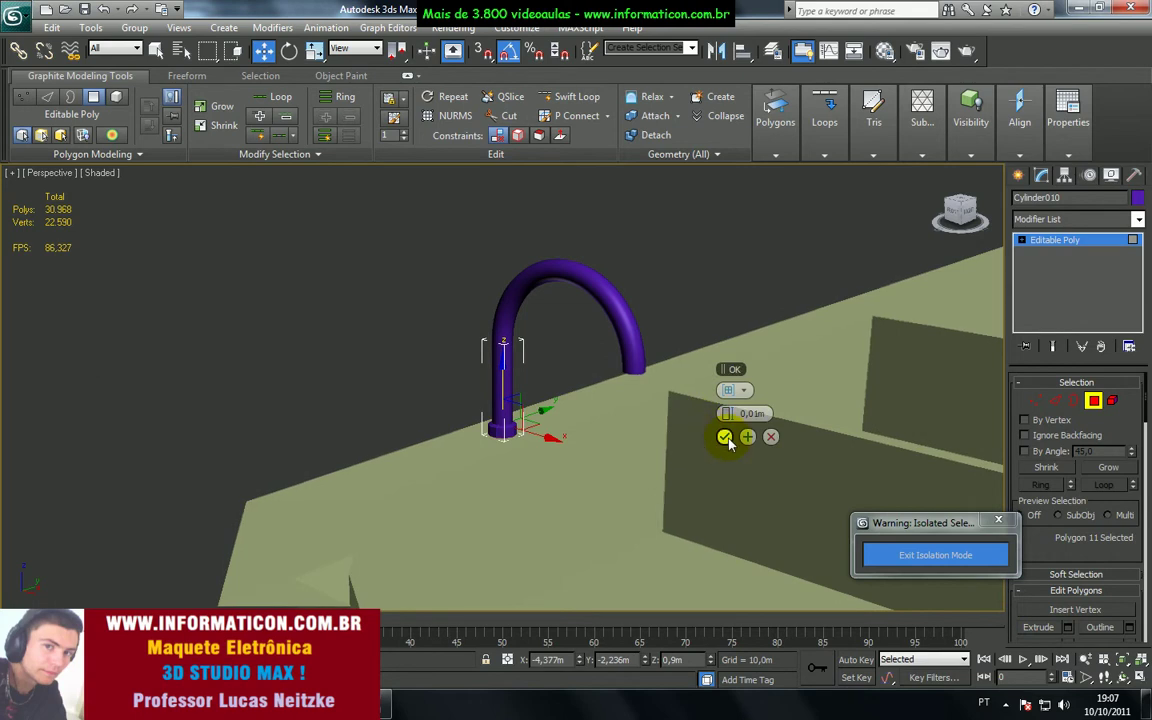
left_click(725, 438)
left_click_drag(506, 392, 510, 402)
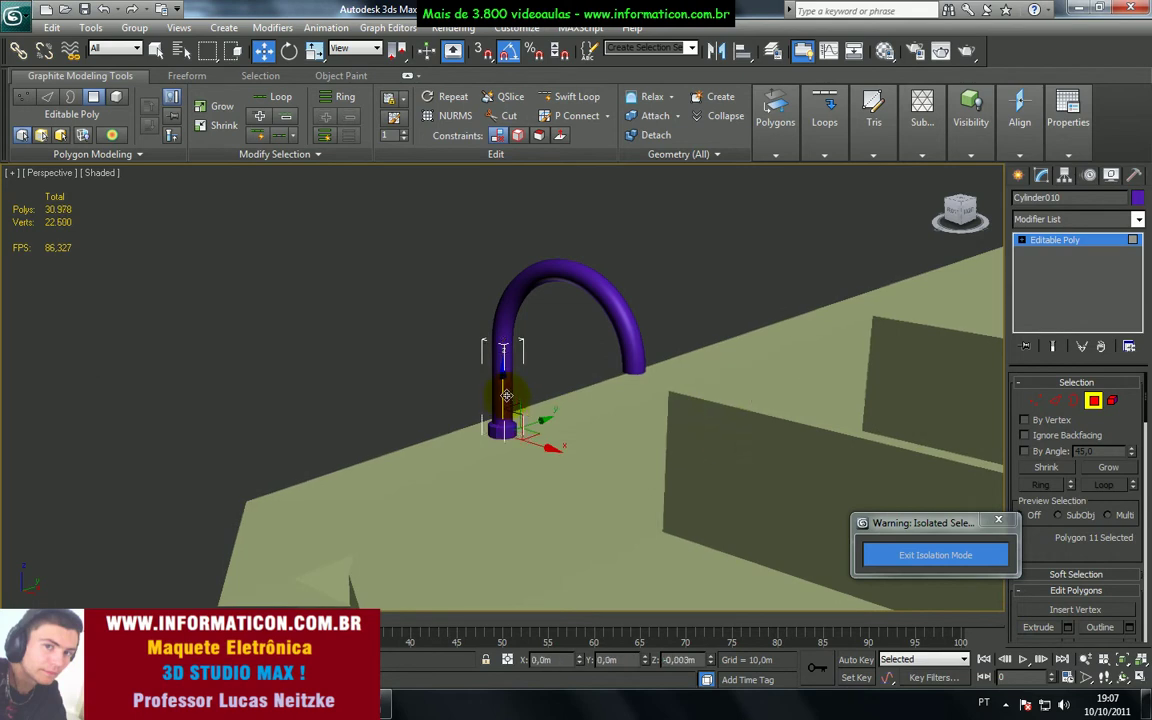
middle_click_drag(506, 395, 538, 412, "alt")
left_click(545, 408)
left_click(1094, 401)
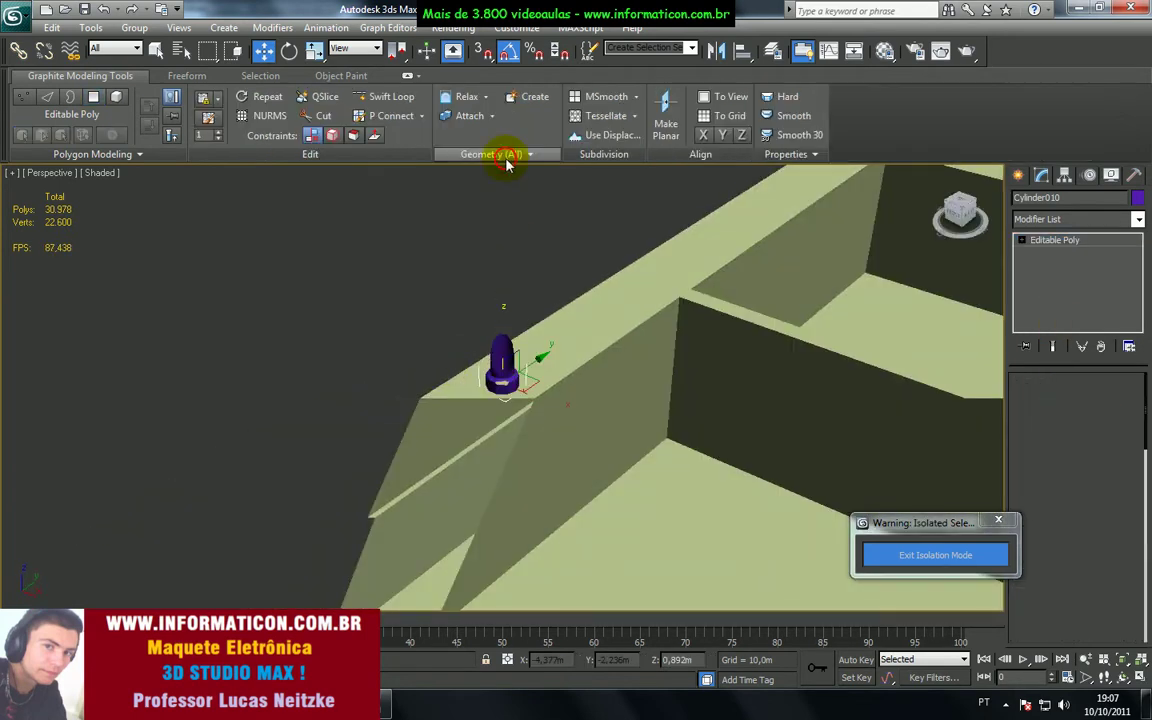
Step: Select the faucet's bent upper tube and convert it to an Editable Poly
left_click(502, 155)
left_click(402, 268)
middle_click_drag(402, 268, 425, 245, "alt")
left_click(603, 311)
middle_click_drag(603, 311, 555, 315, "alt")
middle_click_drag(553, 367, 548, 406, "alt")
right_click(540, 400)
mouse_move(580, 549)
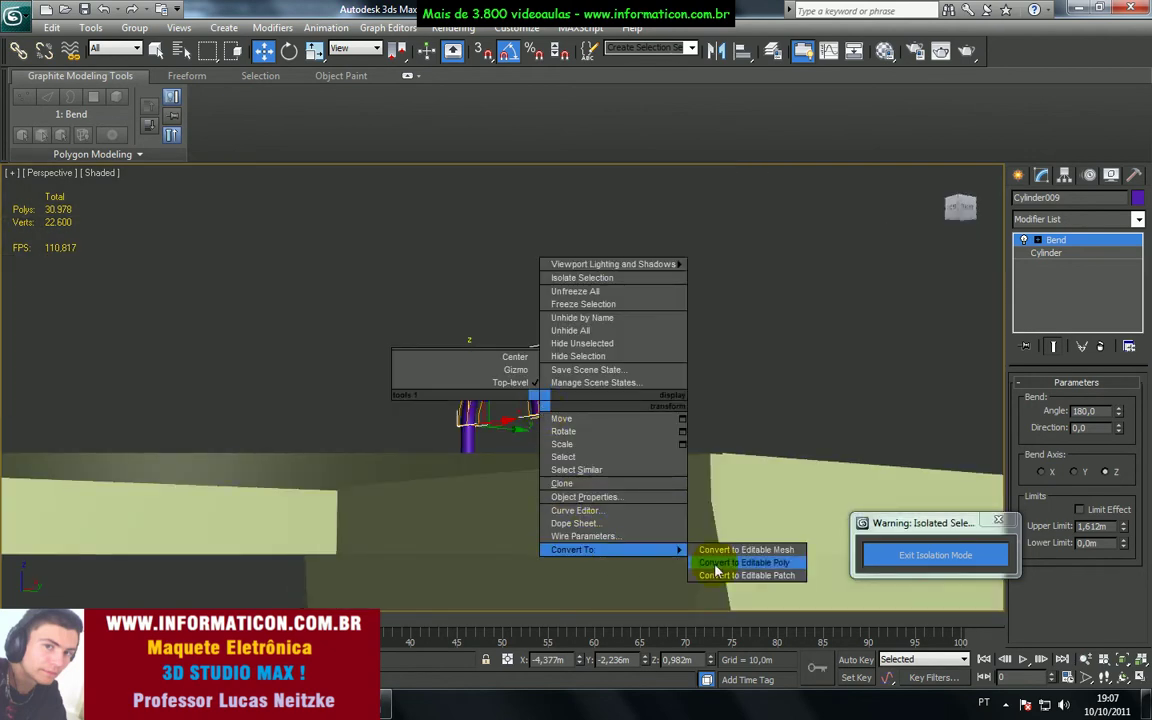
left_click(707, 553)
Step: Enter polygon editing on the bent tube and select the end polygon at its free spout end
middle_click_drag(556, 430, 566, 372, "alt")
scroll(569, 360, "up", 1)
scroll(564, 362, "down", 1)
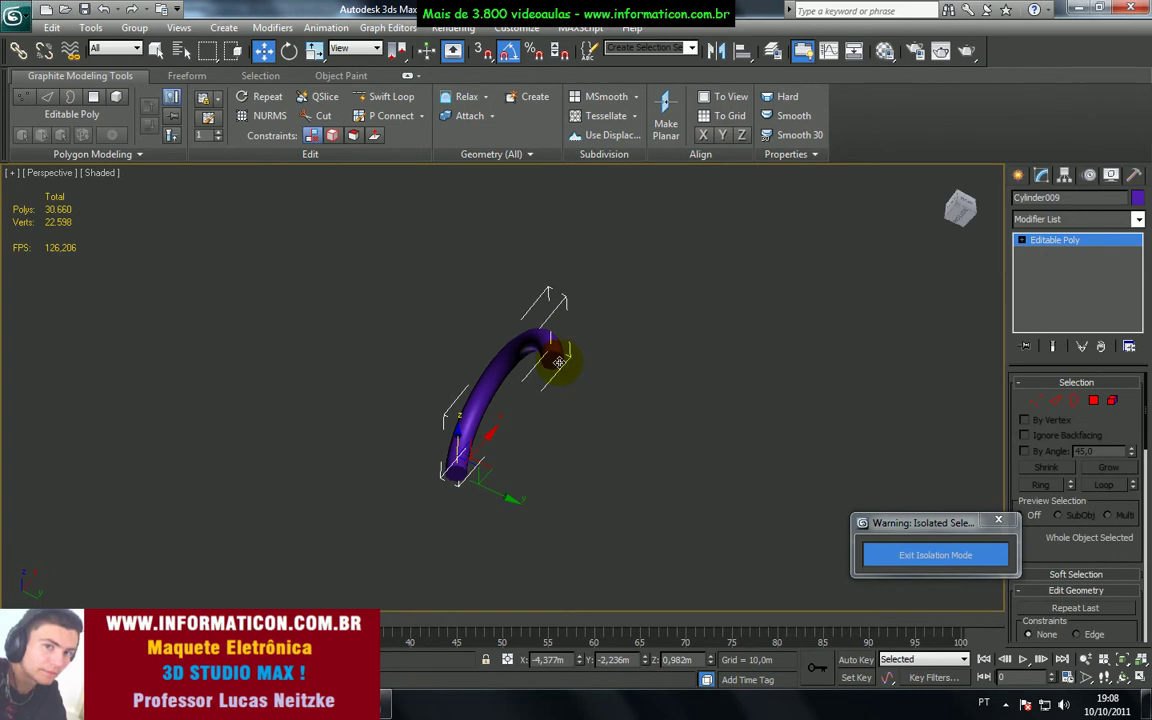
scroll(556, 376, "up", 1)
left_click(1097, 402)
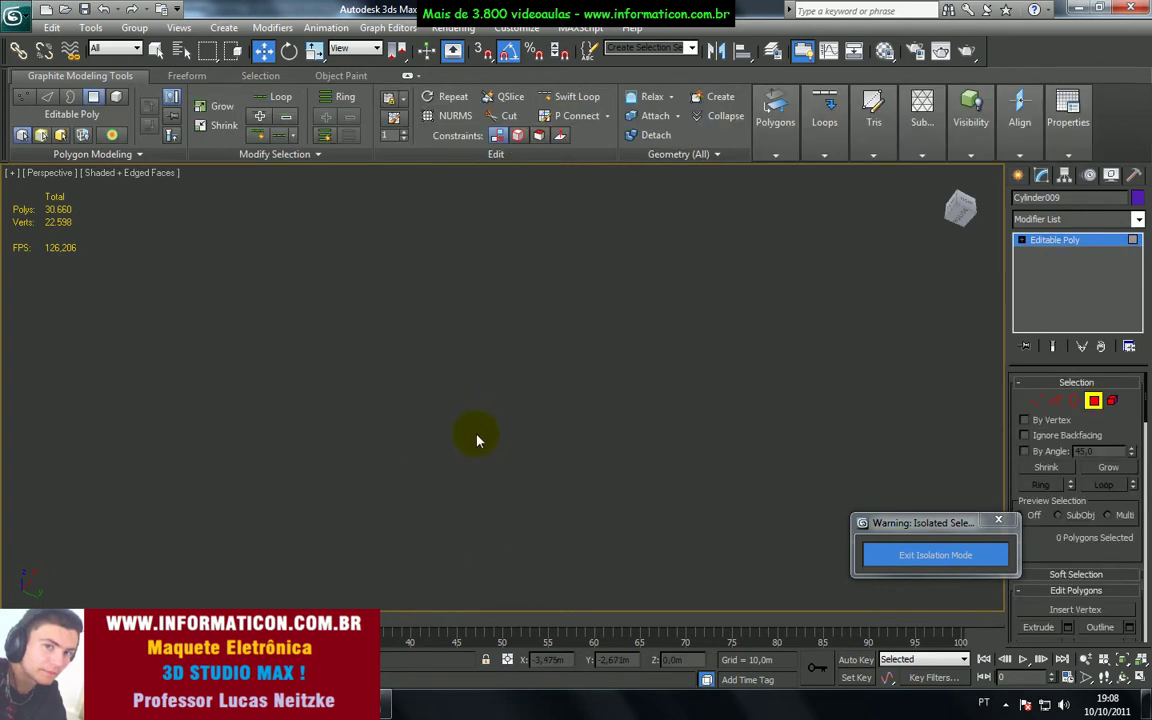
scroll(477, 437, "down", 3)
scroll(477, 435, "down", 1)
scroll(475, 432, "up", 1)
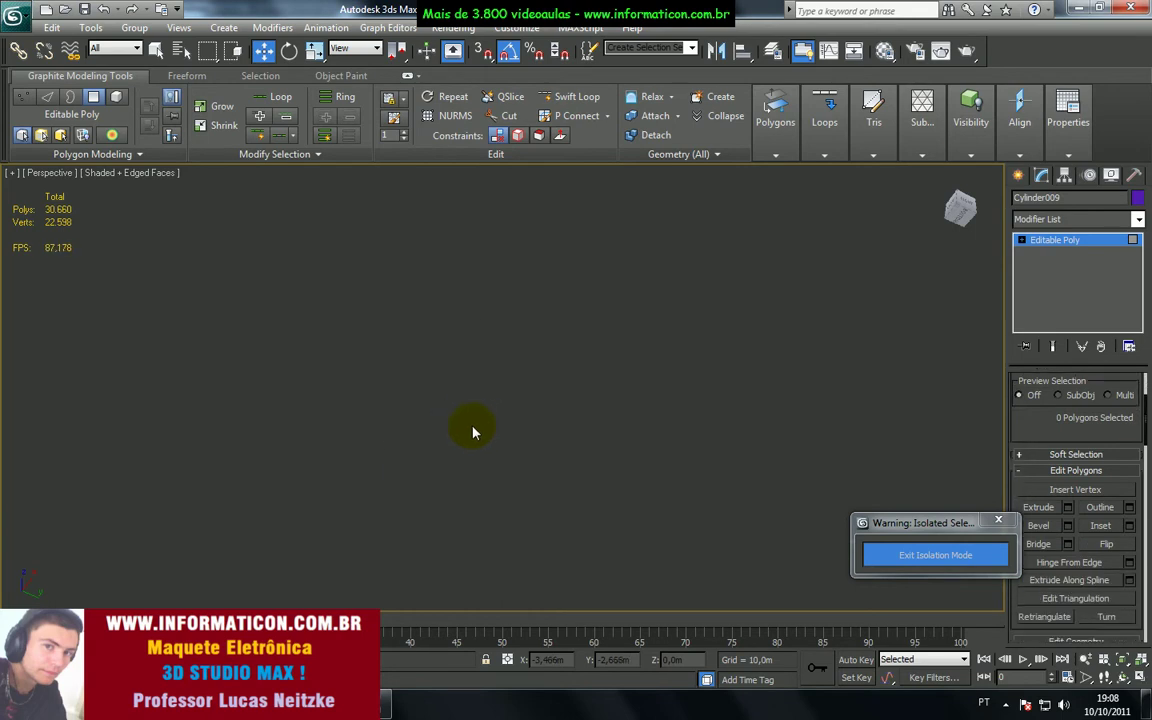
key("F4")
left_click(497, 394)
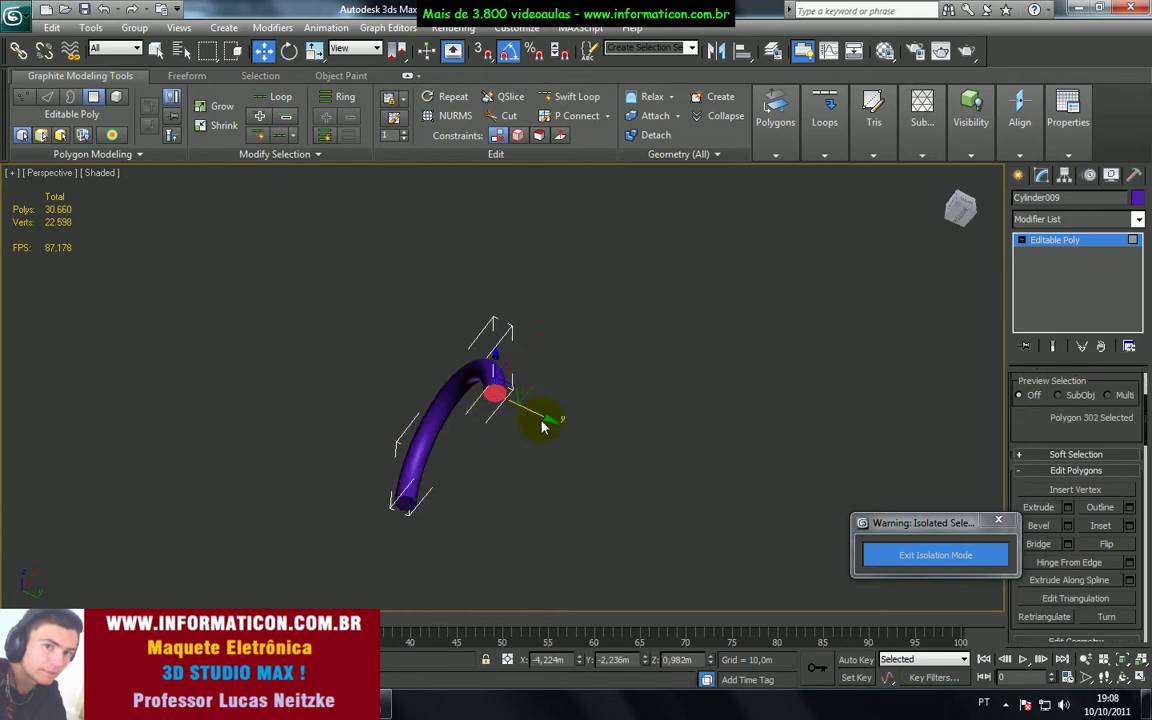
key("F4")
mouse_move(560, 424)
middle_mouse_down("alt")
mouse_move(545, 406)
mouse_move(580, 455)
middle_mouse_up("alt")
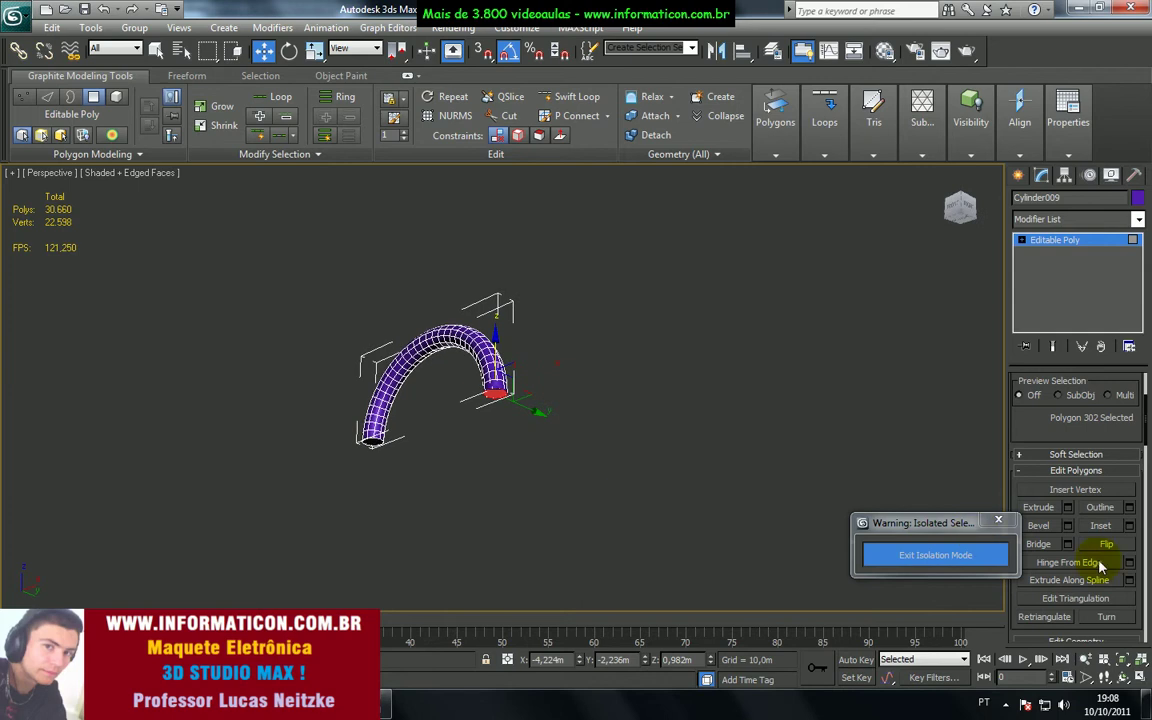
Step: Extrude the spout's end polygon a short distance, raise it about 0,002 m and enlarge it slightly
left_click(1040, 509)
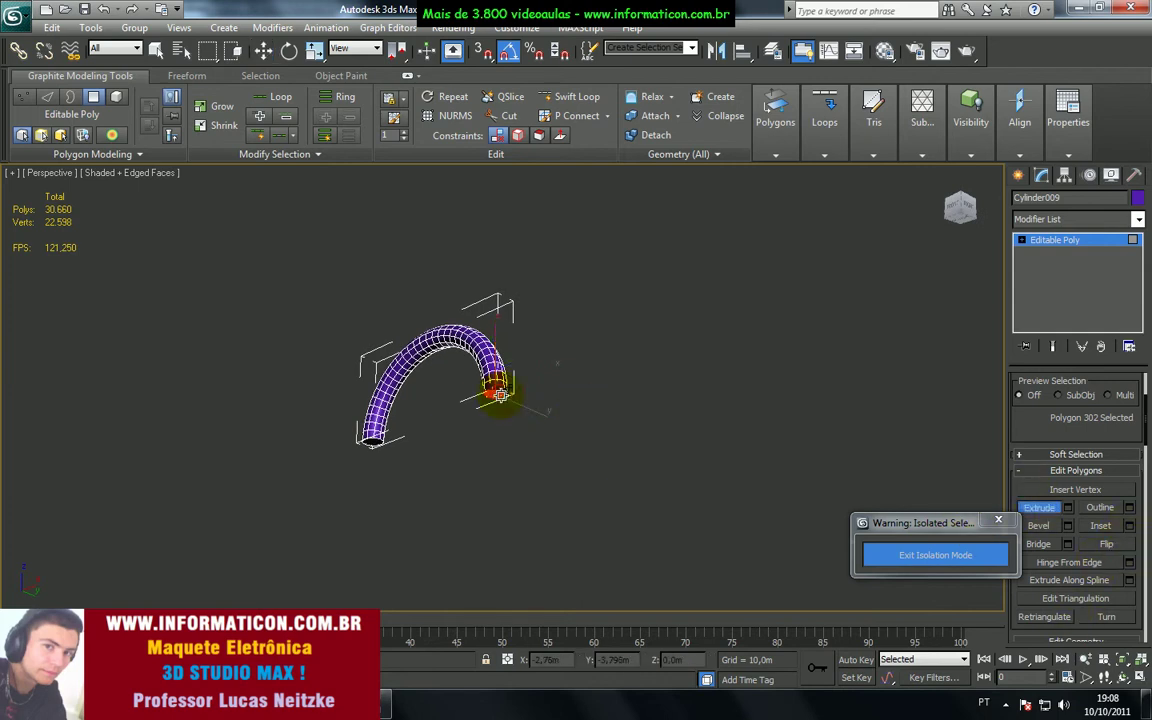
left_click_drag(499, 394, 498, 393)
key("w")
middle_click_drag(498, 380, 517, 547, "alt")
middle_click_drag(502, 485, 512, 396, "alt")
left_click_drag(503, 346, 504, 344)
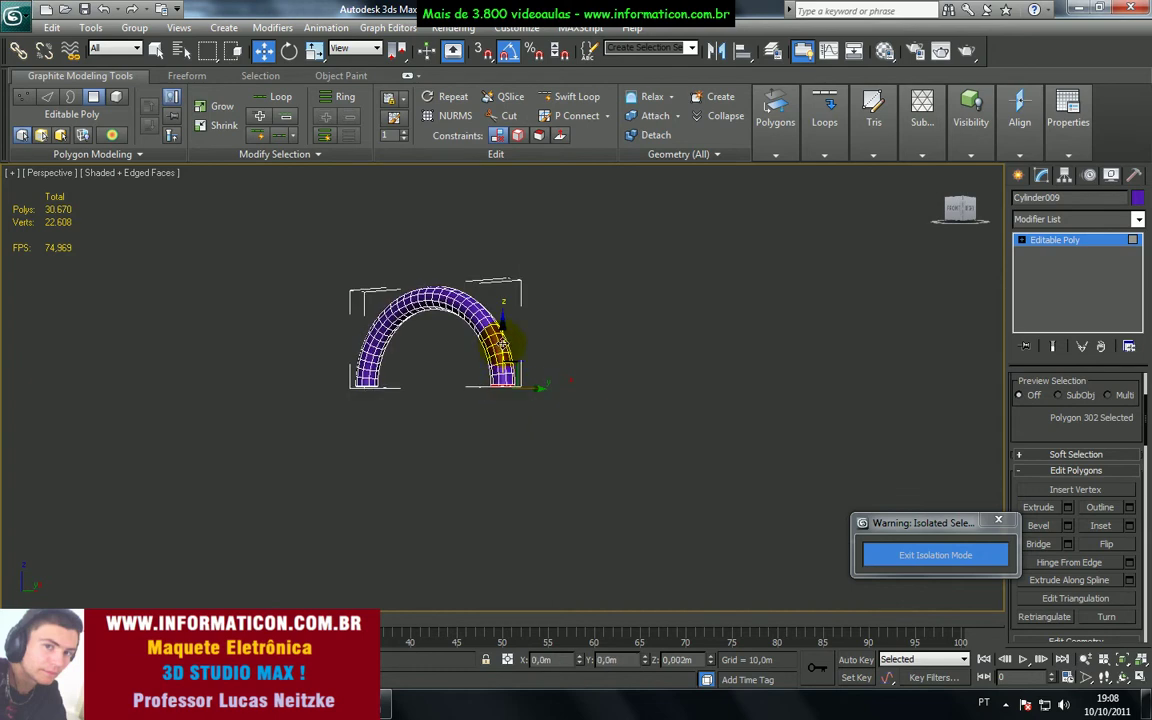
key("r")
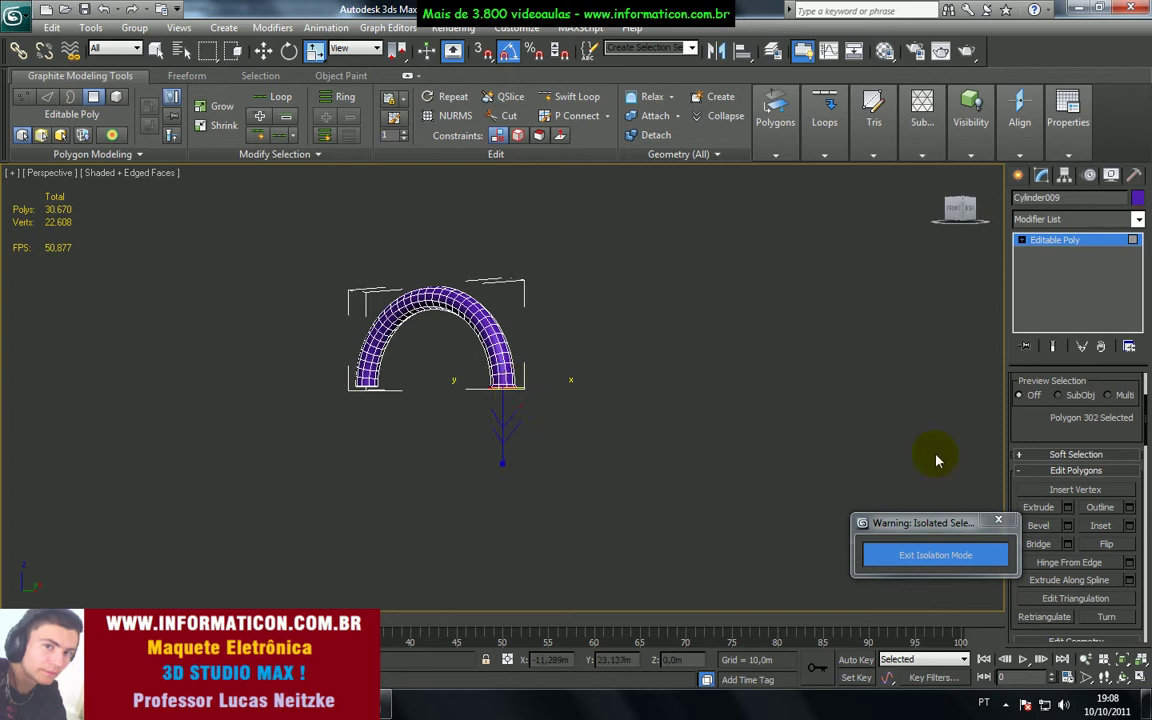
Step: Extrude the enlarged spout polygon by 0,01 m and raise it to a Z position of about 0,977 m
left_click(1062, 508)
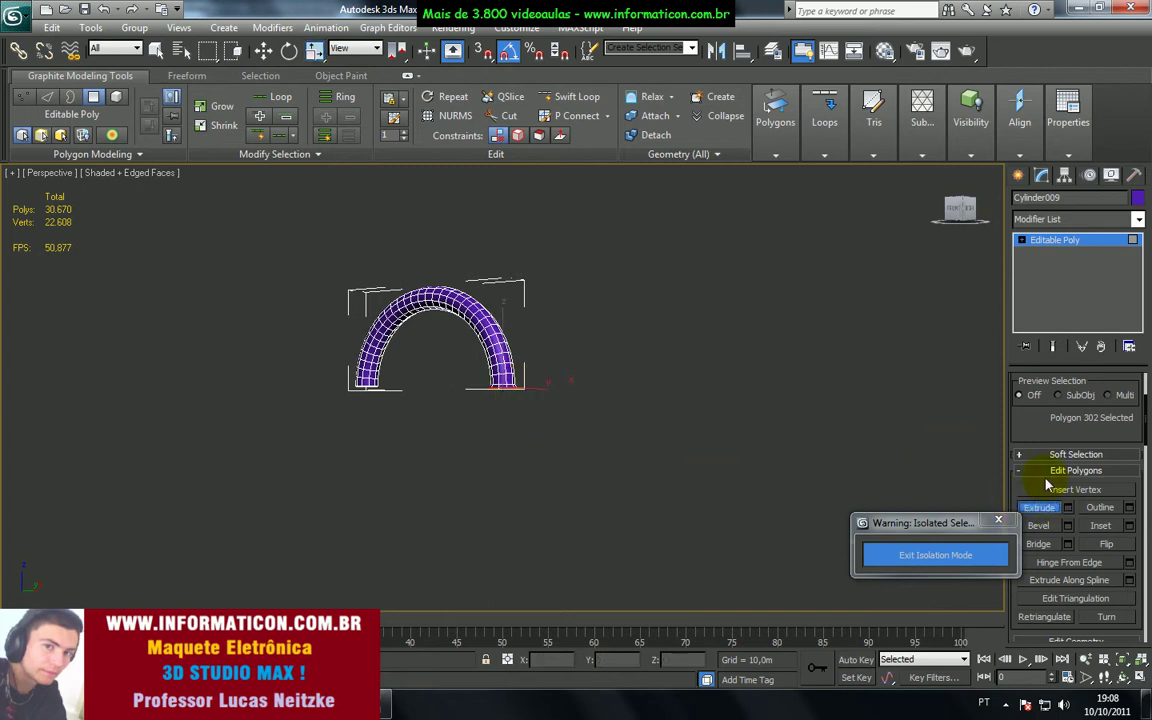
left_click(1068, 508)
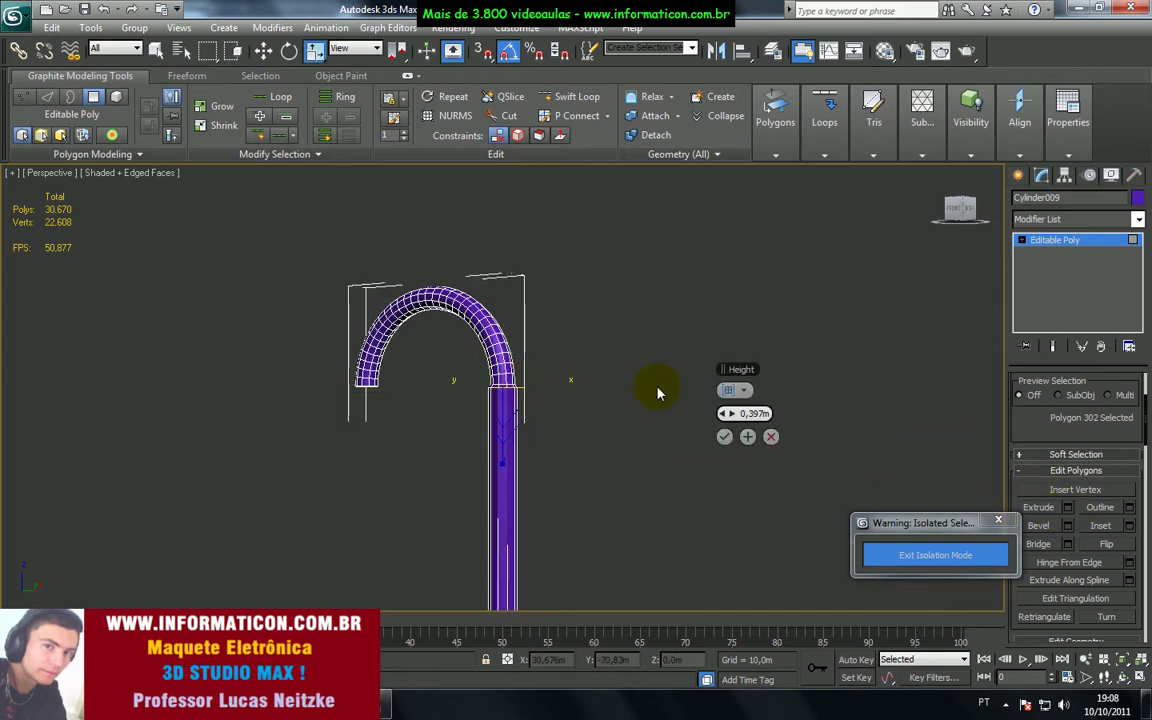
right_click(729, 414)
left_click(724, 436)
key("w")
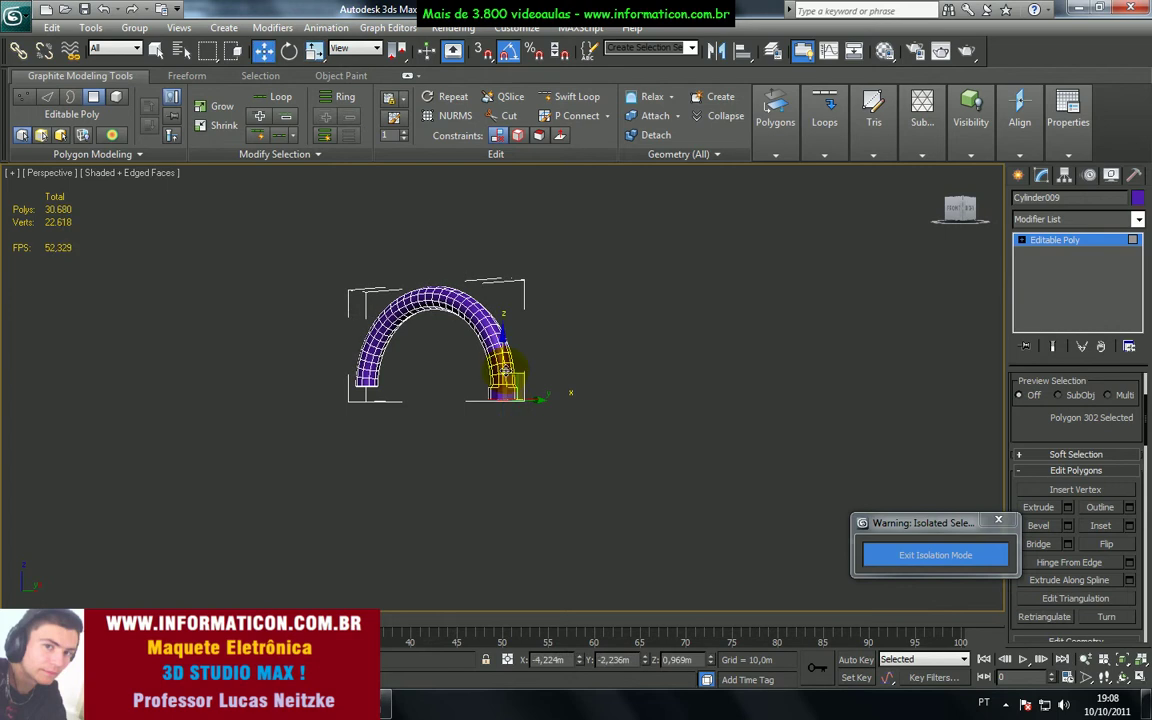
left_click_drag(503, 350, 505, 358)
middle_click_drag(505, 358, 519, 350, "alt")
scroll(521, 338, "up", 3)
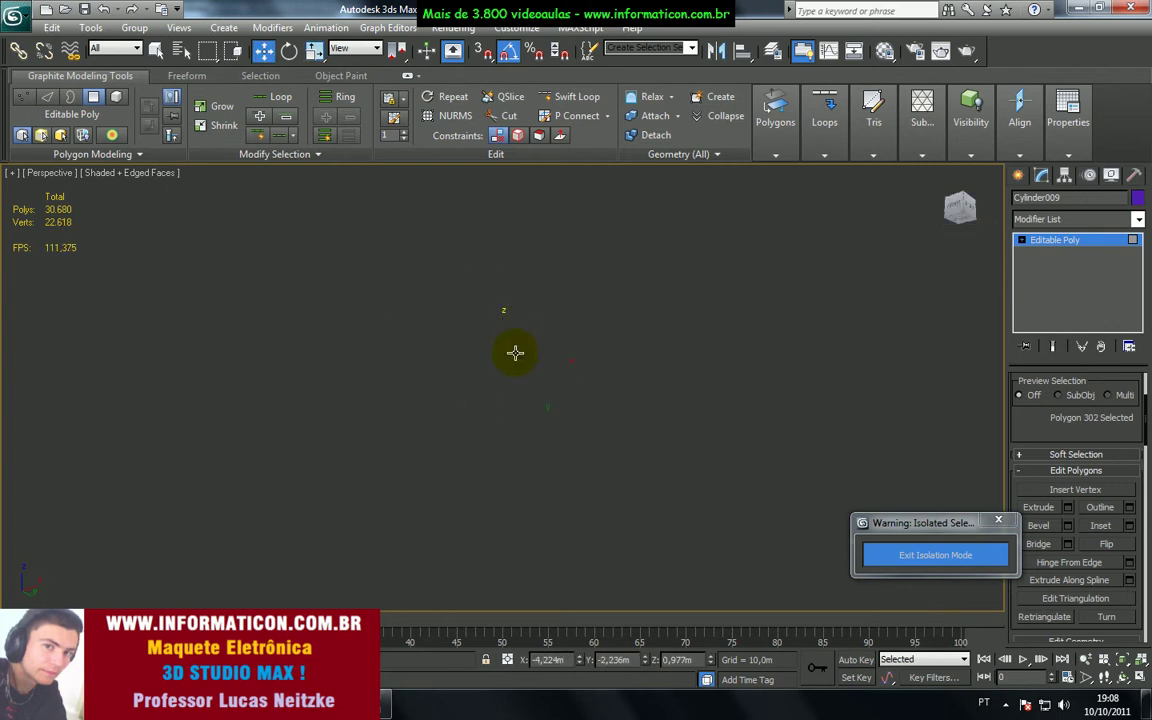
Step: Inset the spout's end polygon by 0,0 m and scale the new polygon down to form a rim
left_click(1130, 527)
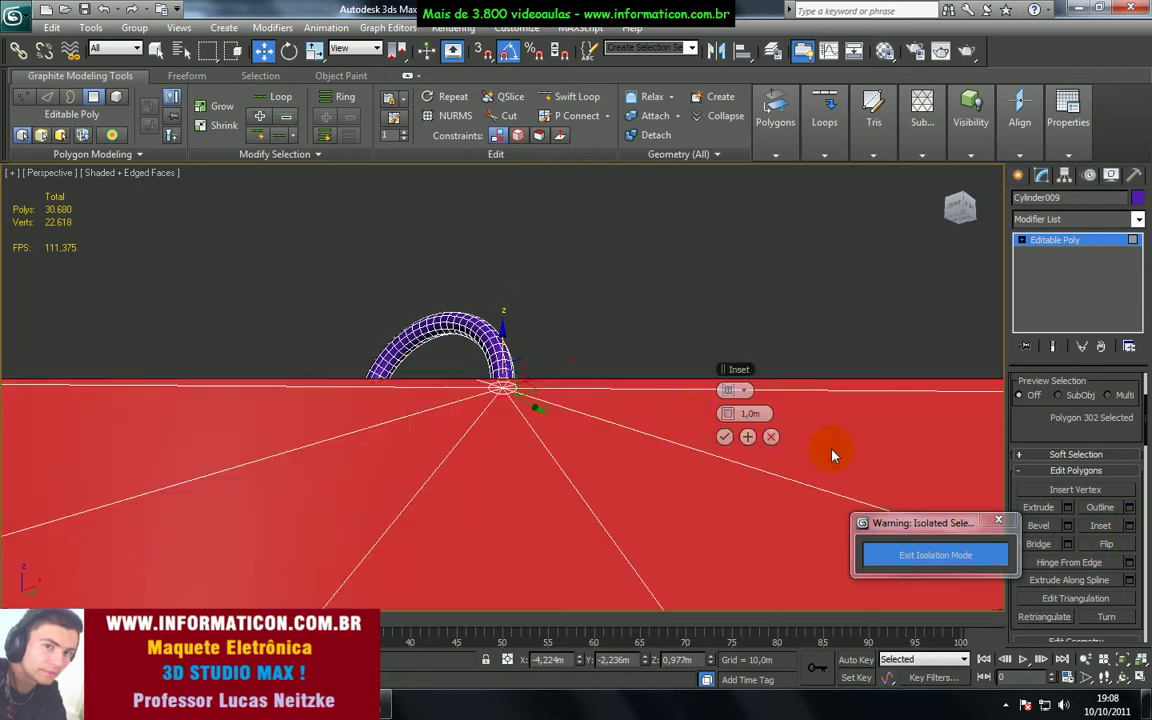
right_click(731, 413)
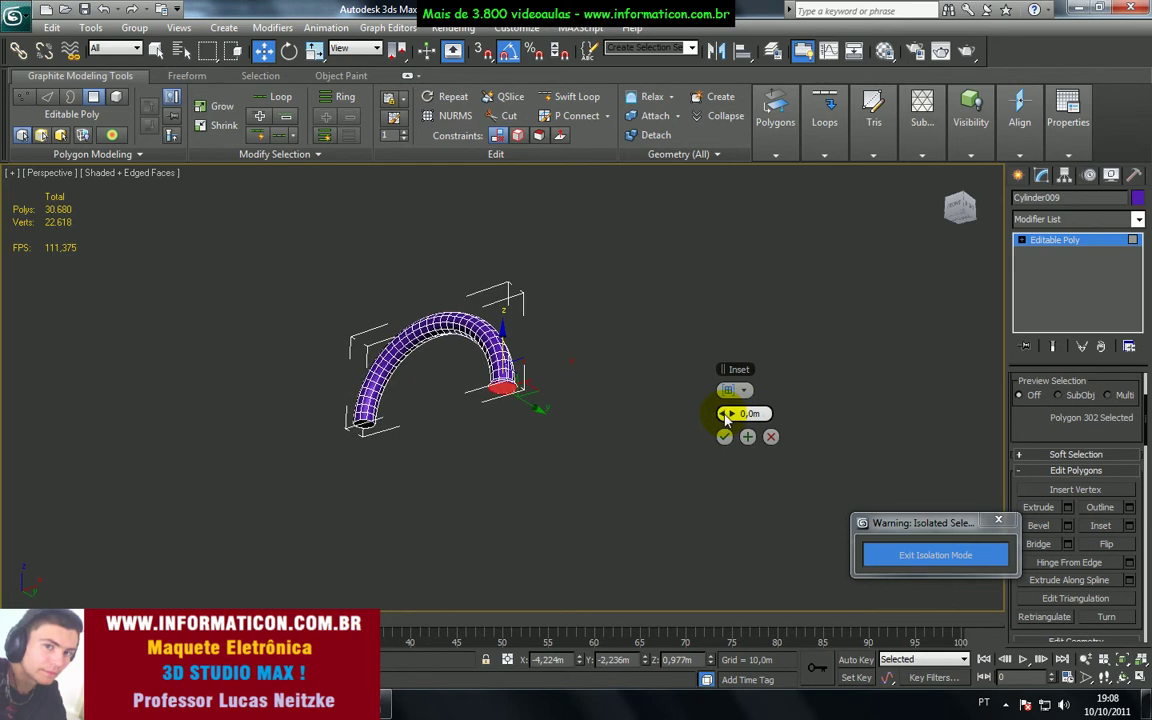
left_click(724, 436)
key("r")
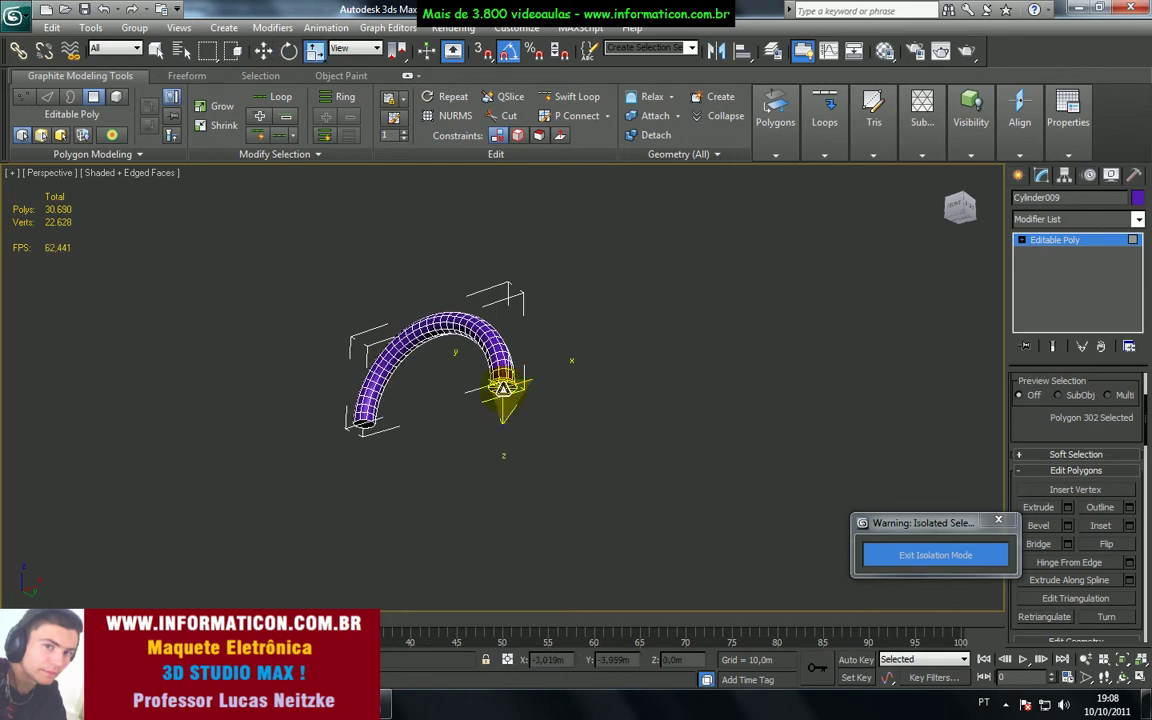
mouse_move(509, 381)
left_mouse_down()
mouse_move(522, 386)
mouse_move(508, 391)
left_mouse_up()
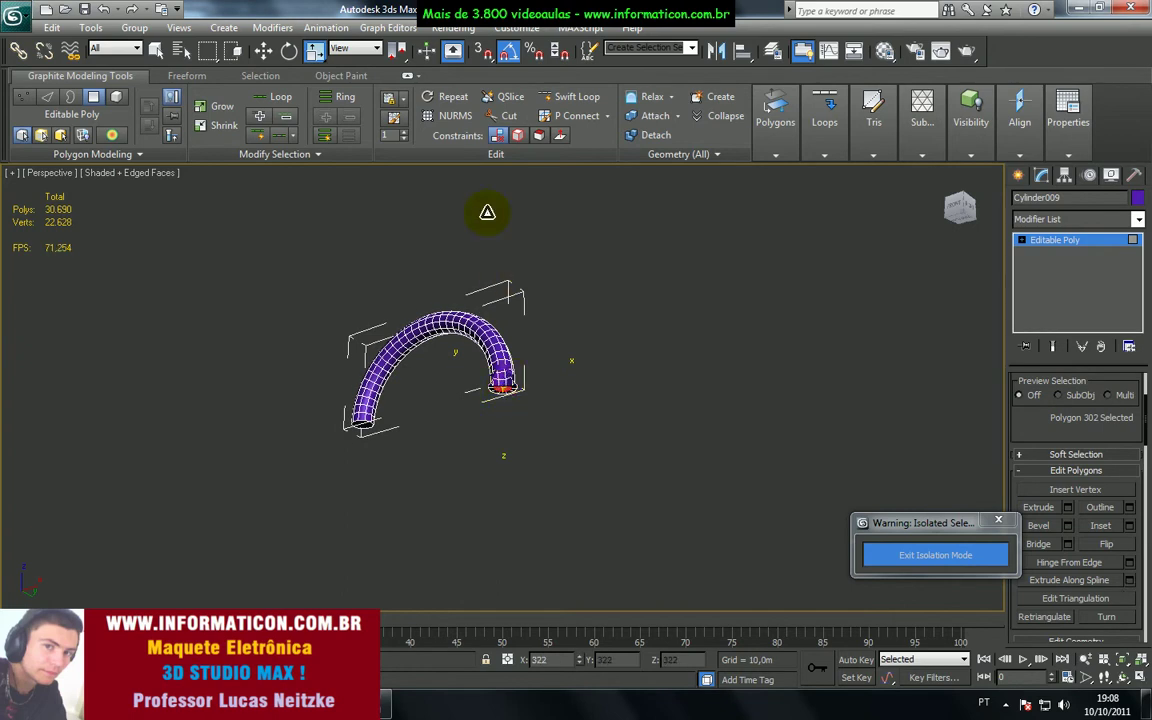
middle_click_drag(470, 218, 465, 252, "alt")
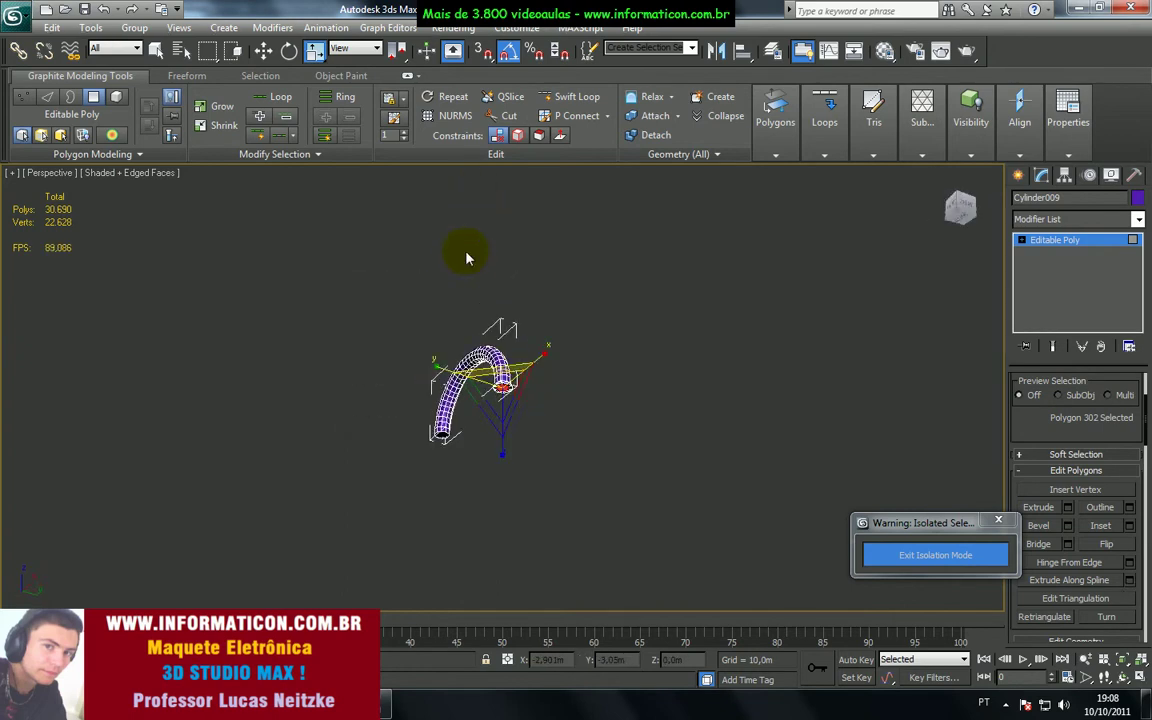
left_click_drag(499, 332, 504, 364)
left_click_drag(531, 463, 533, 465)
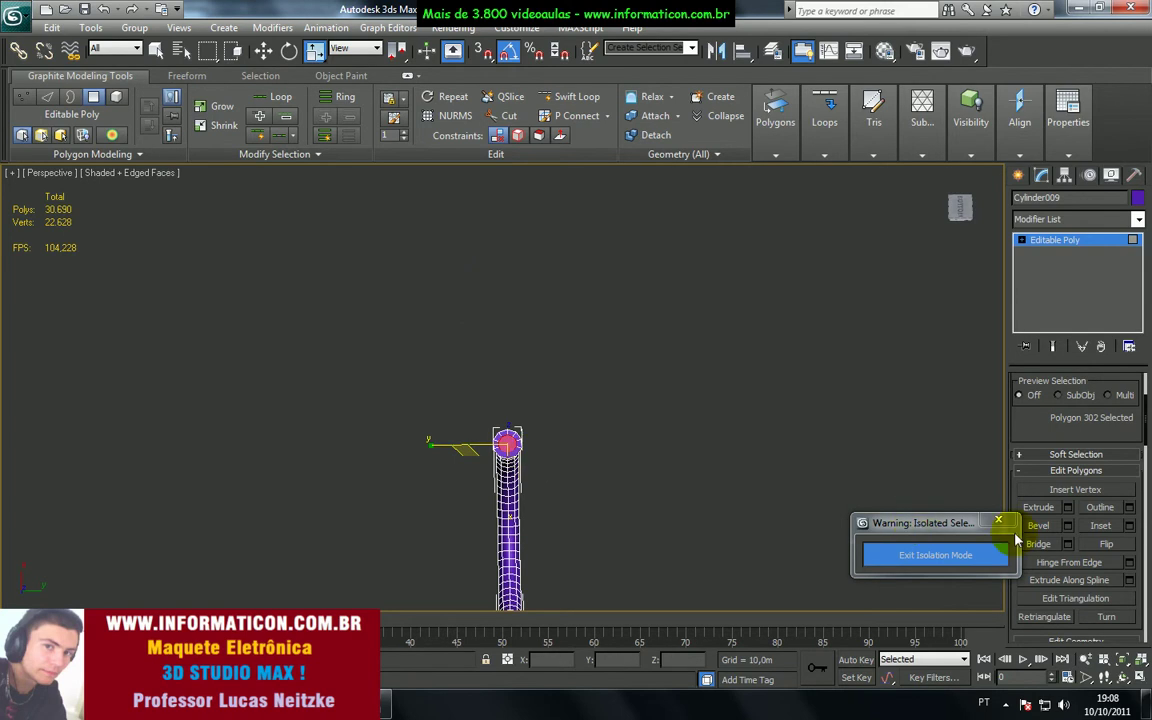
Step: Extrude the inner spout polygon by 0,01 m, raise it into the tube to Z 0,999 m and leave polygon editing
left_click(1068, 508)
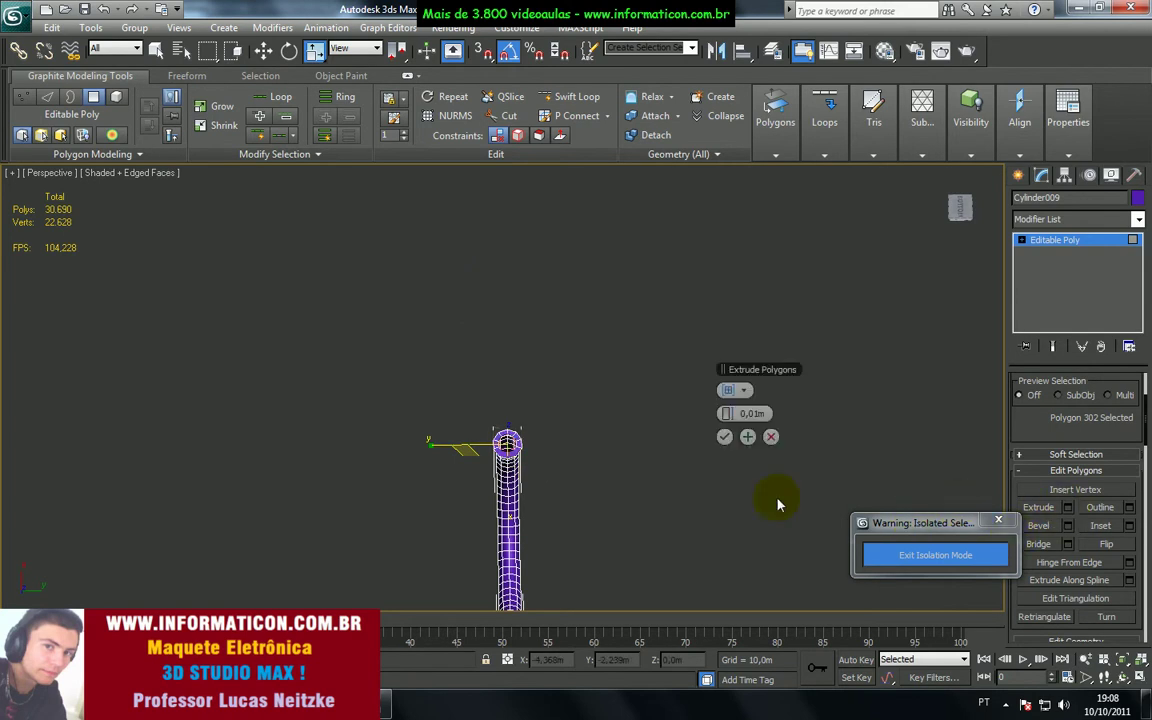
left_click(725, 436)
middle_click_drag(586, 452, 506, 452, "alt")
key("w")
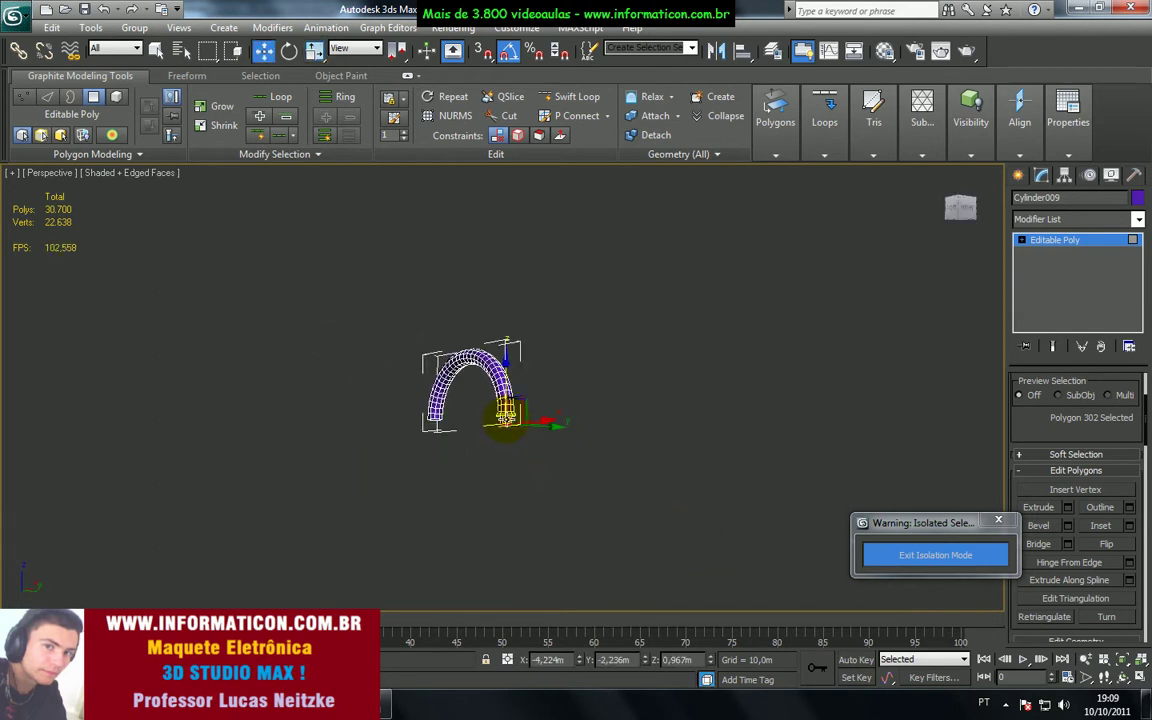
left_click_drag(507, 383, 510, 350)
middle_click_drag(510, 355, 603, 368, "alt")
key("F4")
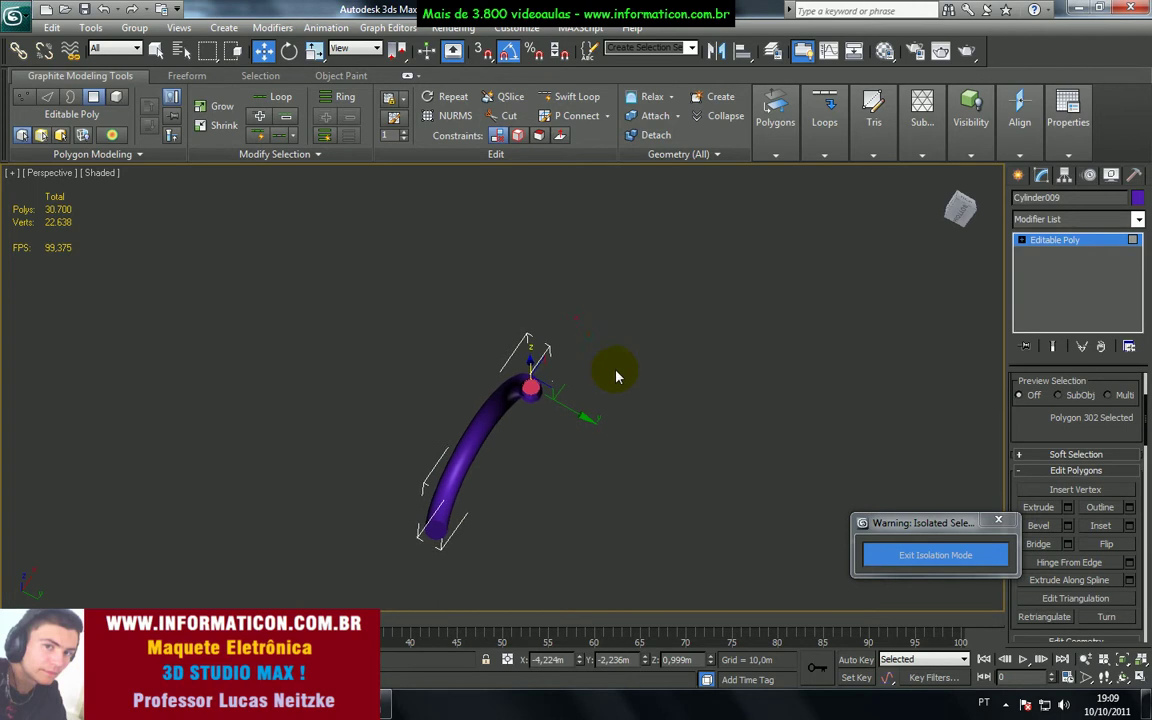
left_click(1071, 241)
left_click(700, 387)
middle_click_drag(628, 374, 601, 396, "alt")
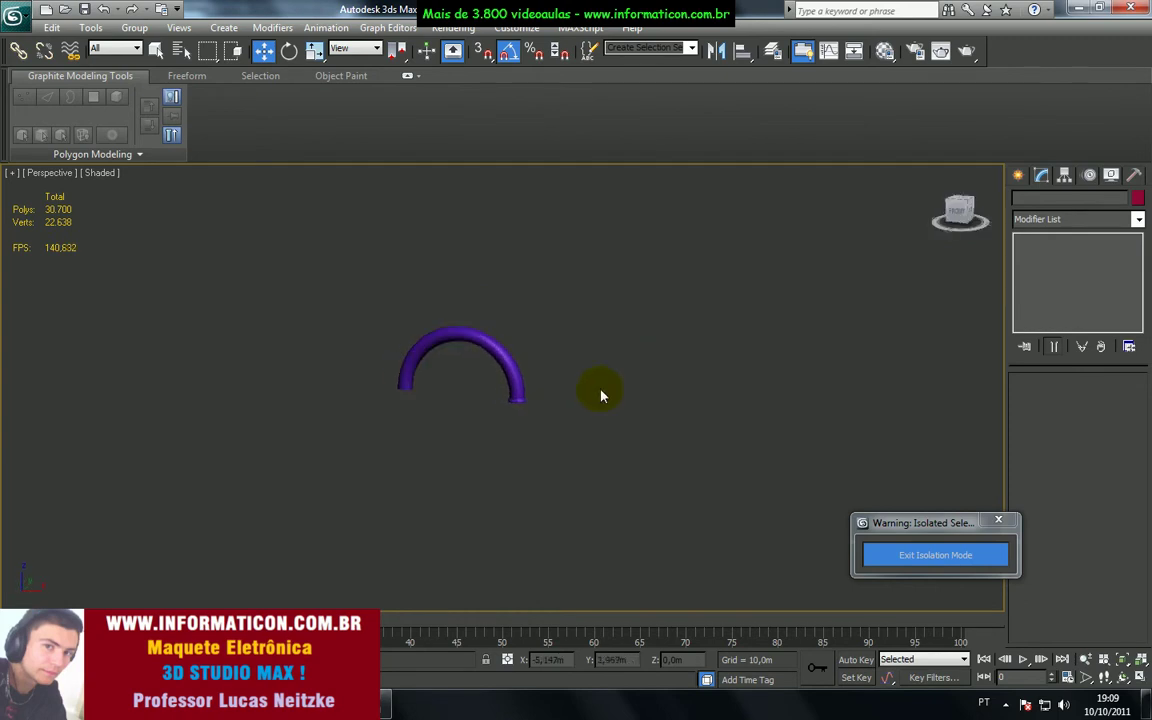
Step: Exit isolation mode and reselect the bent tube in the full kitchen scene, framing the faucet above the sink
left_click(498, 344)
left_click(992, 522)
left_click(170, 339)
middle_click_drag(322, 411, 596, 581, "alt")
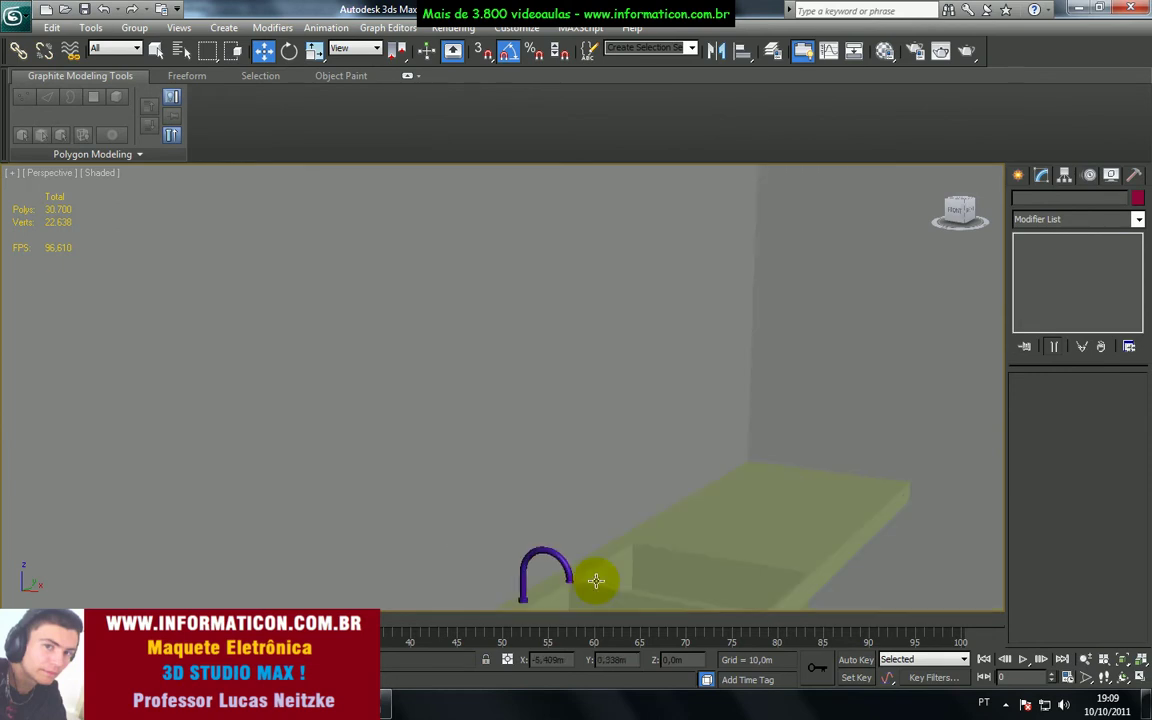
left_click(555, 556)
key("z")
scroll(571, 555, "down", 2)
scroll(560, 548, "up", 5)
scroll(558, 548, "down", 5)
middle_click_drag(558, 545, 939, 405)
scroll(620, 530, "up", 3)
scroll(939, 405, "down", 2)
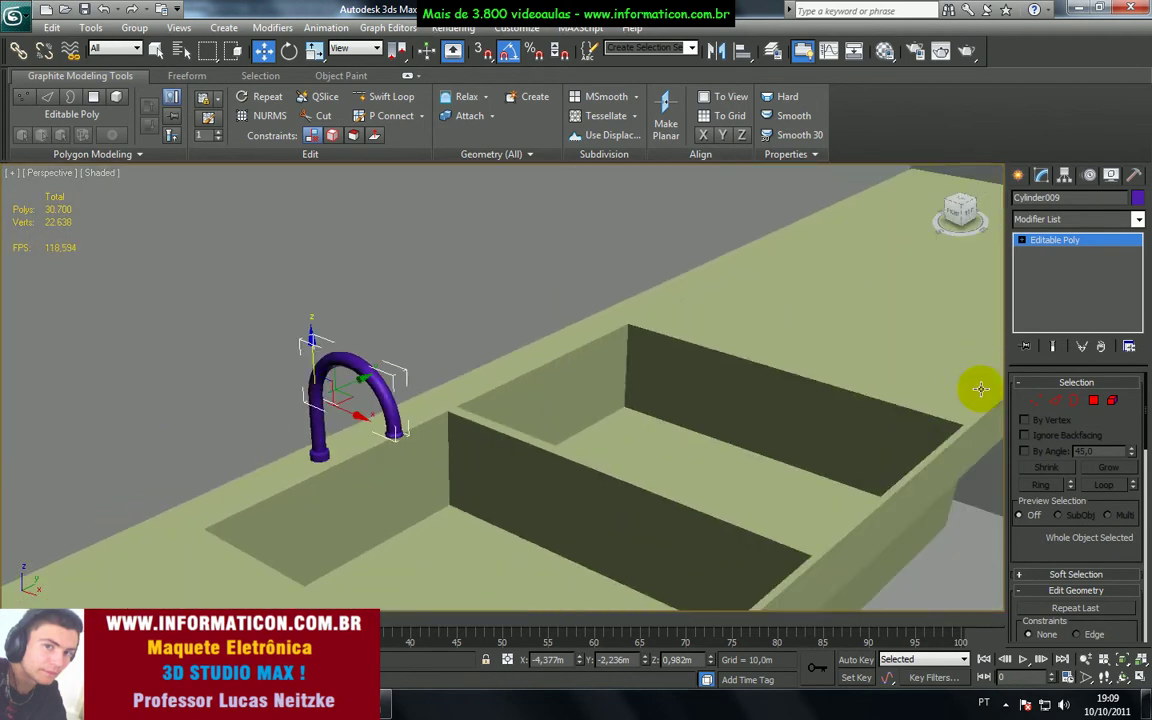
Step: Save the scene and compare the faucet with the kitchen reference image
left_click(89, 12)
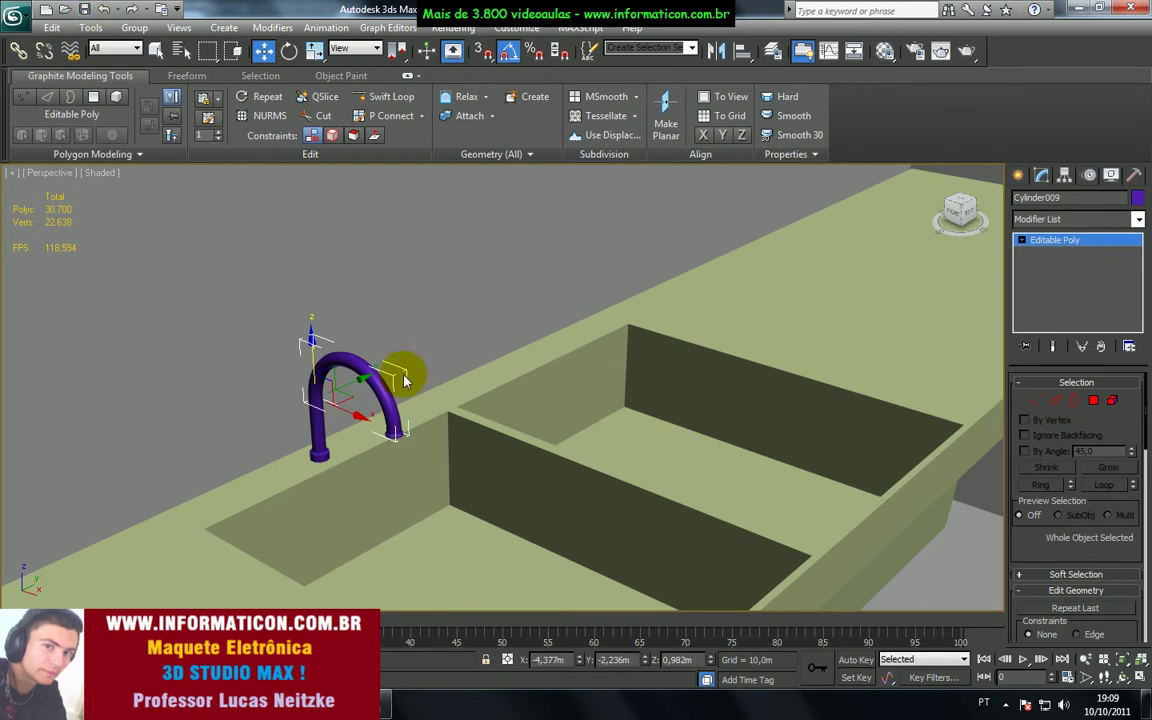
key("alt+Tab")
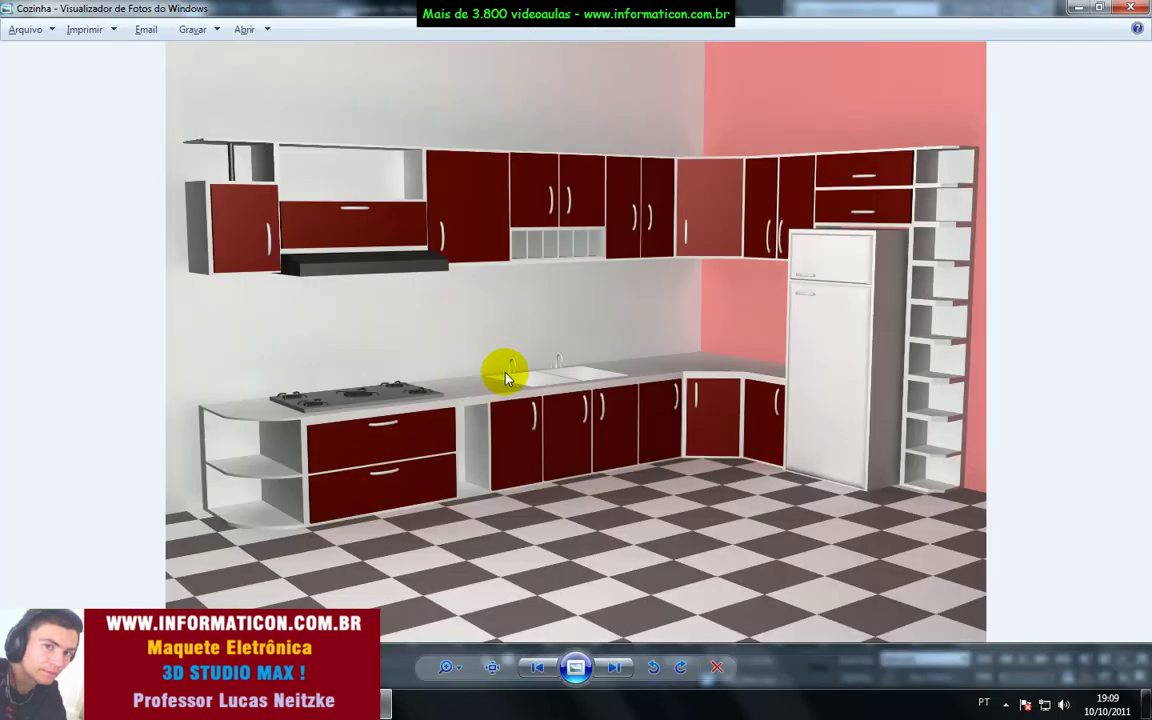
key("alt+Tab")
middle_click_drag(352, 456, 445, 424)
scroll(445, 424, "up", 3)
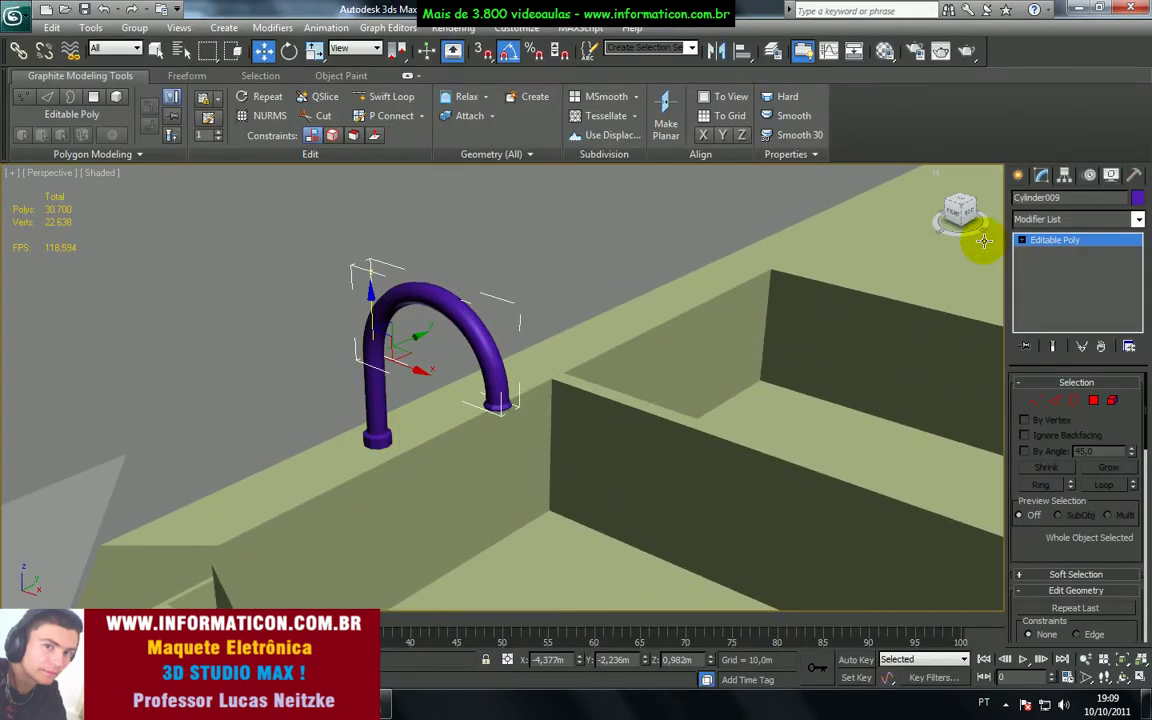
left_click(1018, 175)
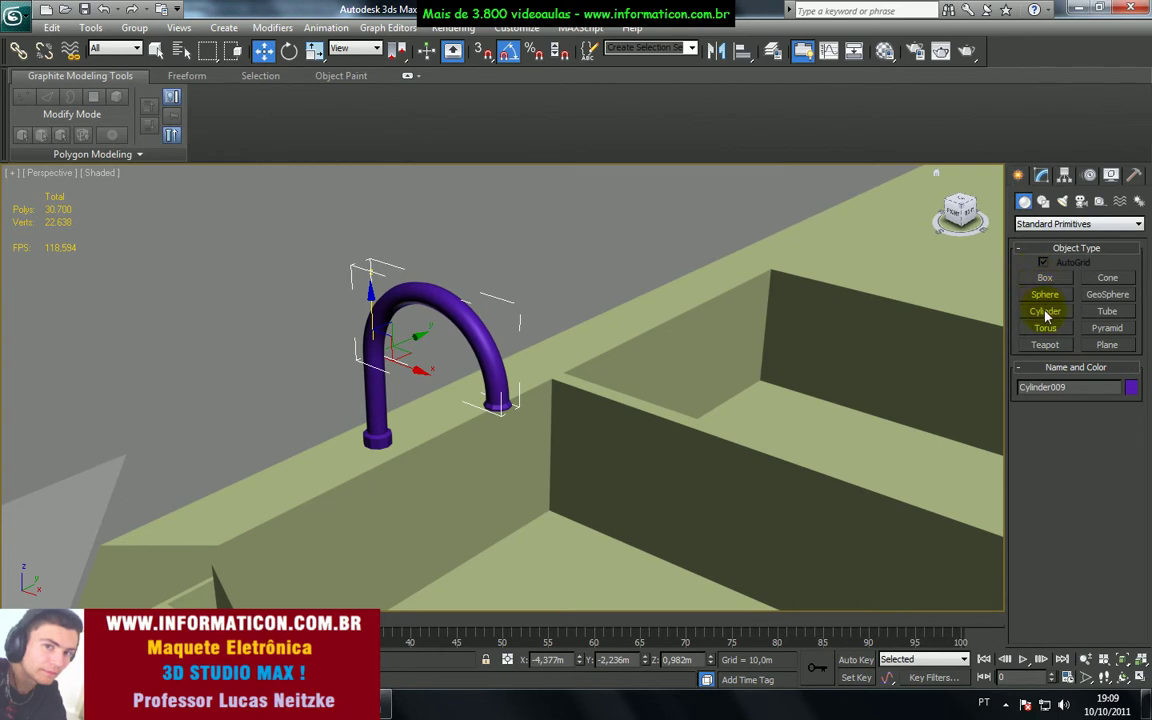
left_click(1046, 313)
left_click_drag(294, 476, 305, 492)
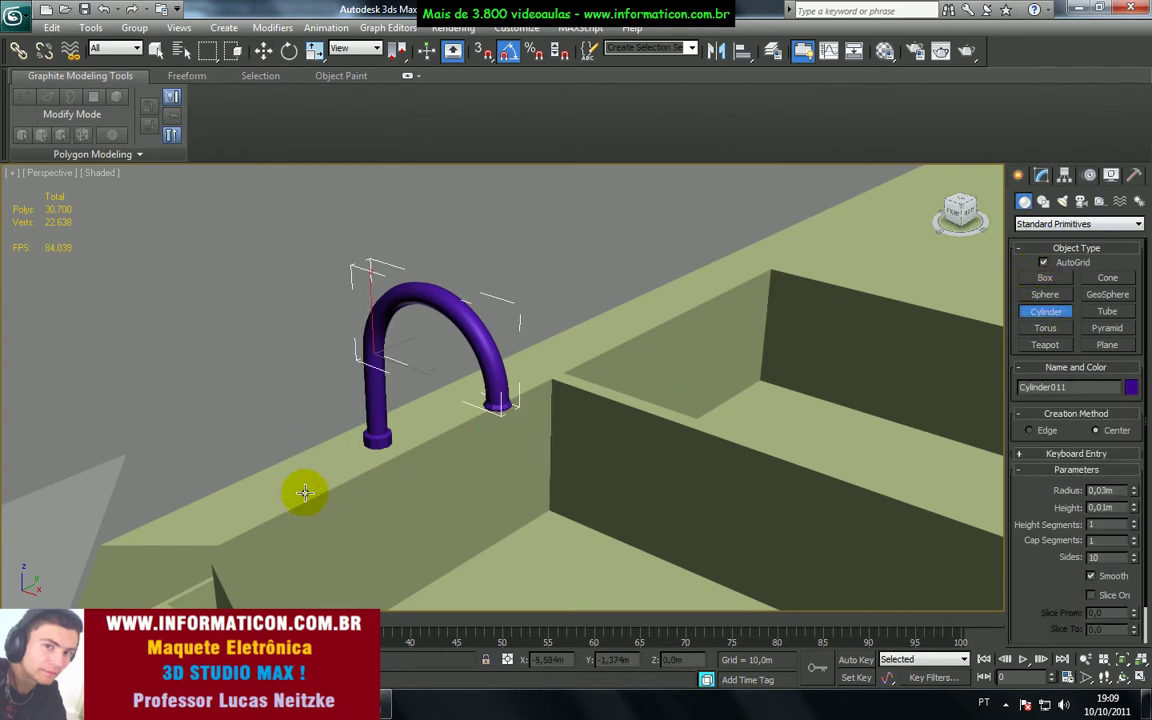
right_click(297, 465)
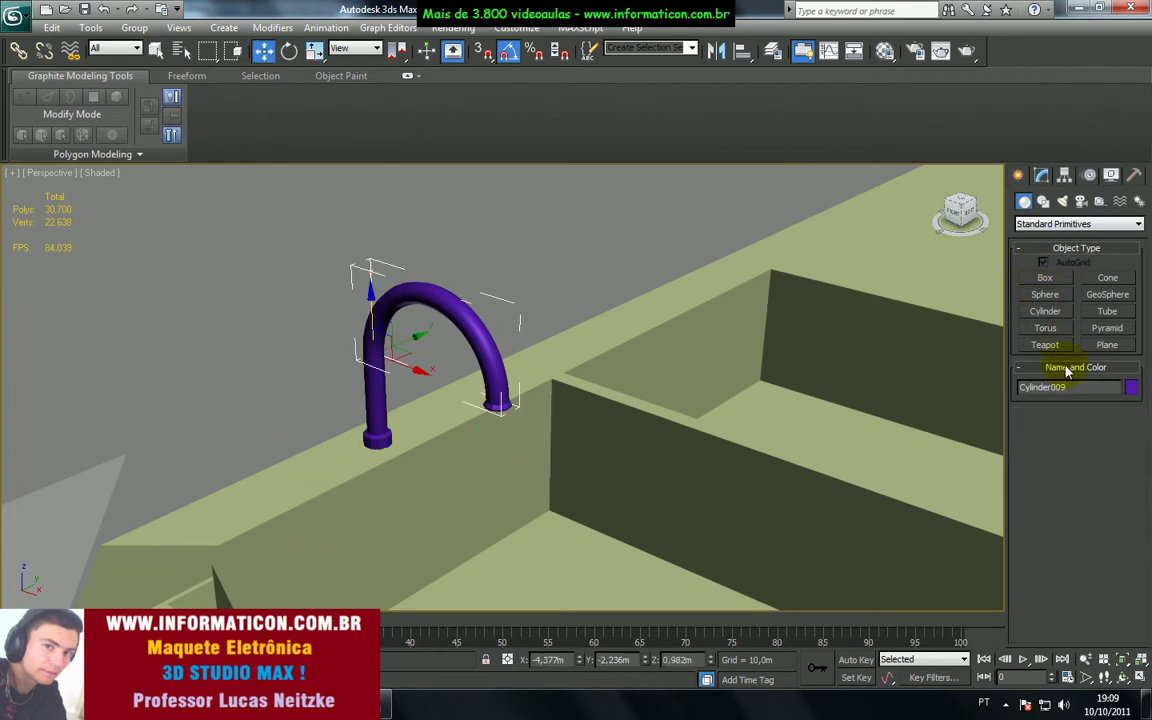
left_click(1047, 317)
left_click(1065, 260)
middle_click_drag(637, 410, 770, 350)
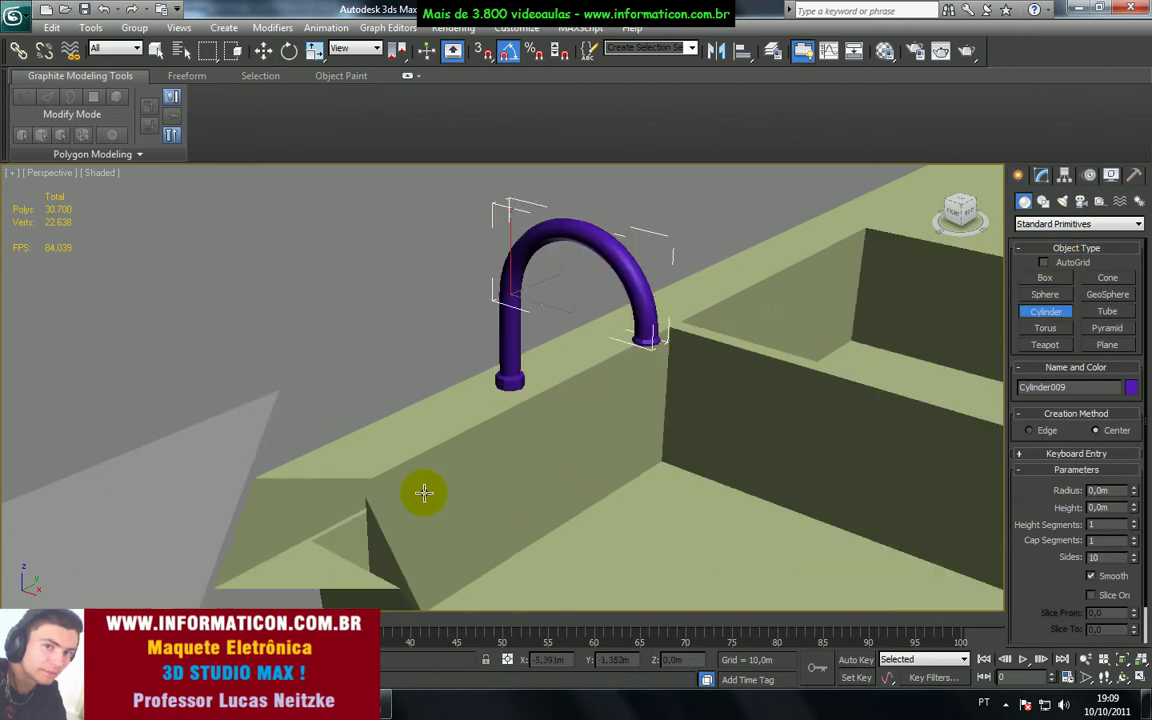
left_click_drag(428, 430, 436, 442)
right_click(437, 442)
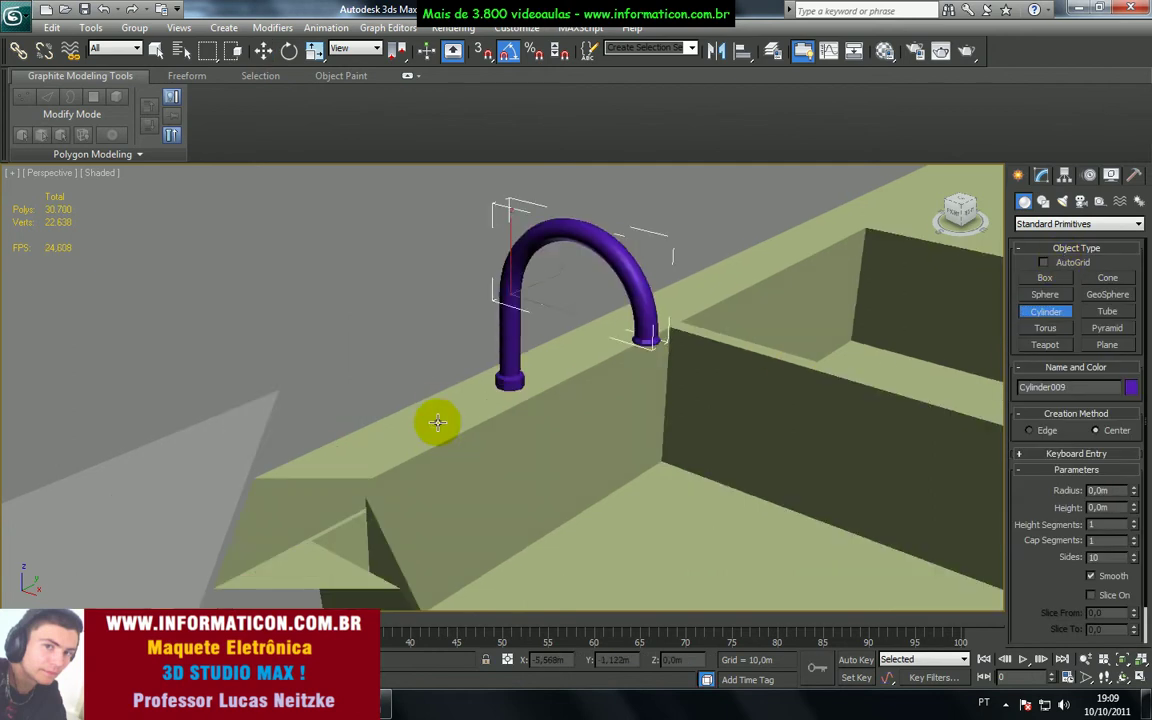
key("w")
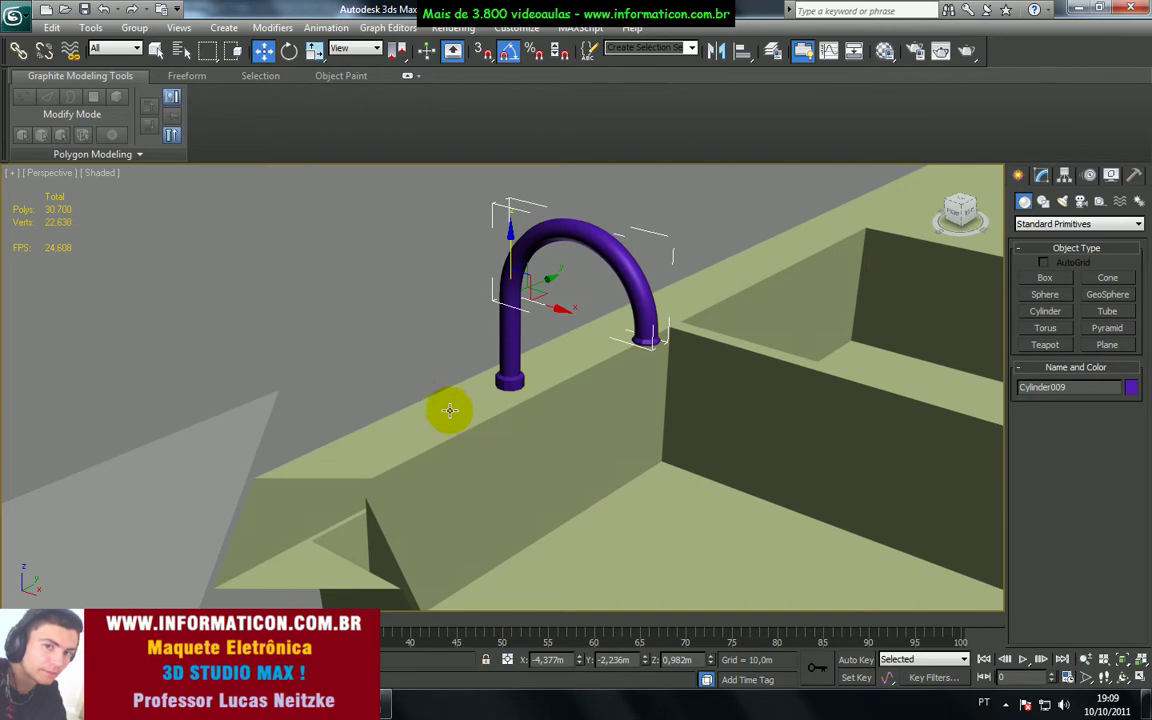
Step: Show the scene in wireframe and copy the faucet's lower cylinder along Y to about -2,33 m, beside the faucet
key("F3")
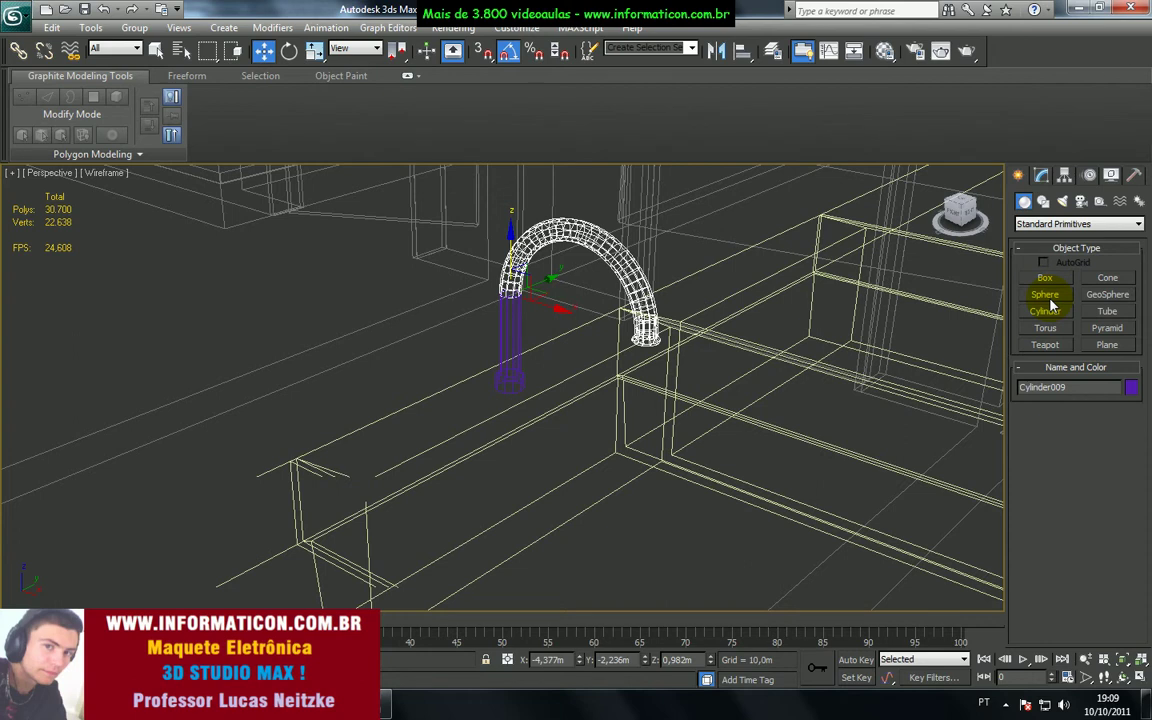
left_click(508, 352)
mouse_move(540, 369)
left_mouse_down("shift")
mouse_move(445, 400)
mouse_move(474, 403)
left_mouse_up("shift")
key("Return")
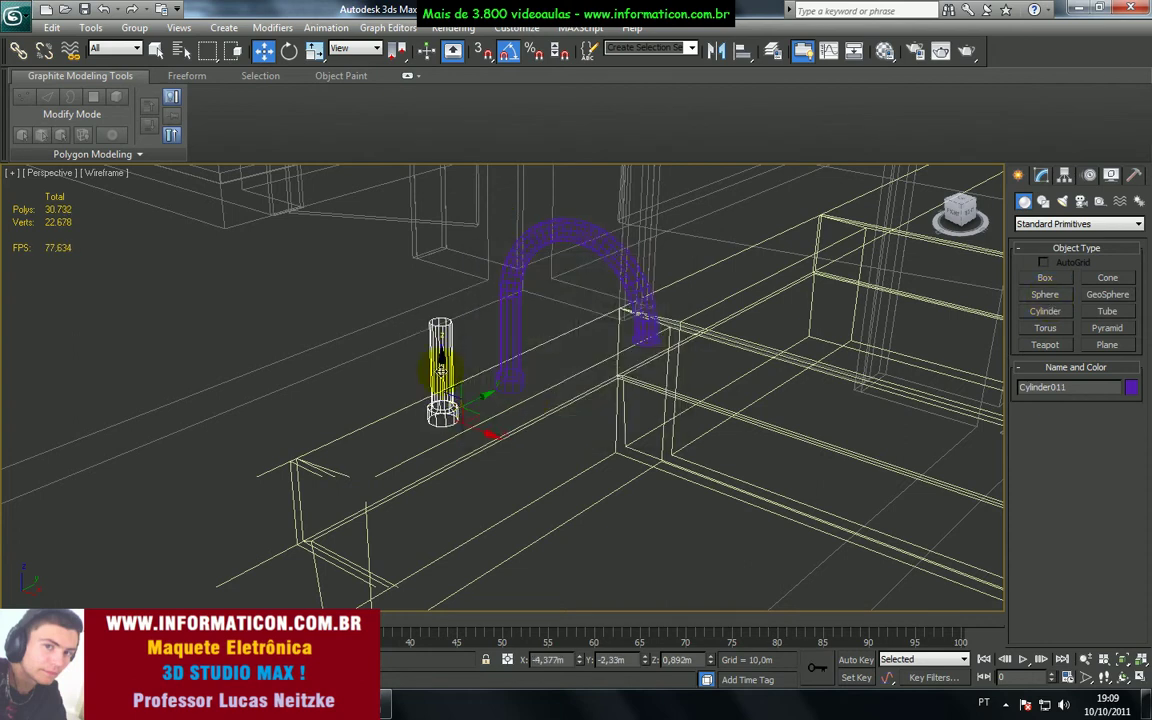
Step: Show the scene shaded with edged faces and select the ring of vertical edges on the copied cylinder
key("F3")
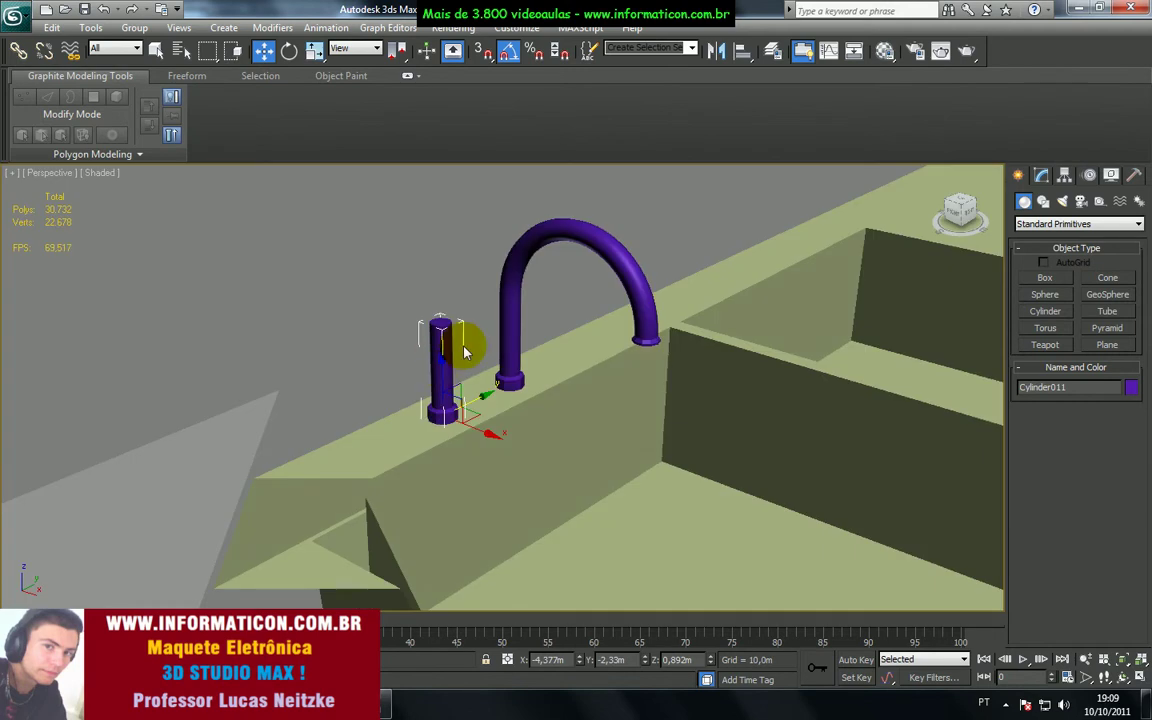
key("3")
key("2")
left_click(468, 353)
double_click(468, 356)
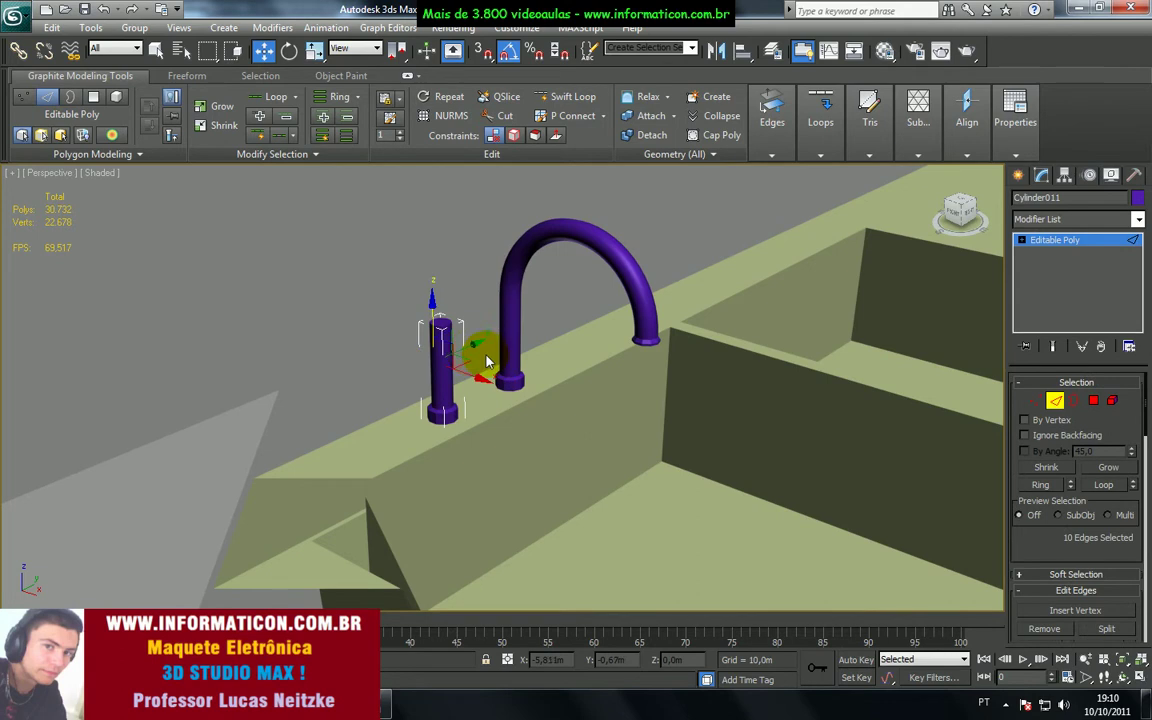
key("F4")
scroll(448, 380, "up", 1)
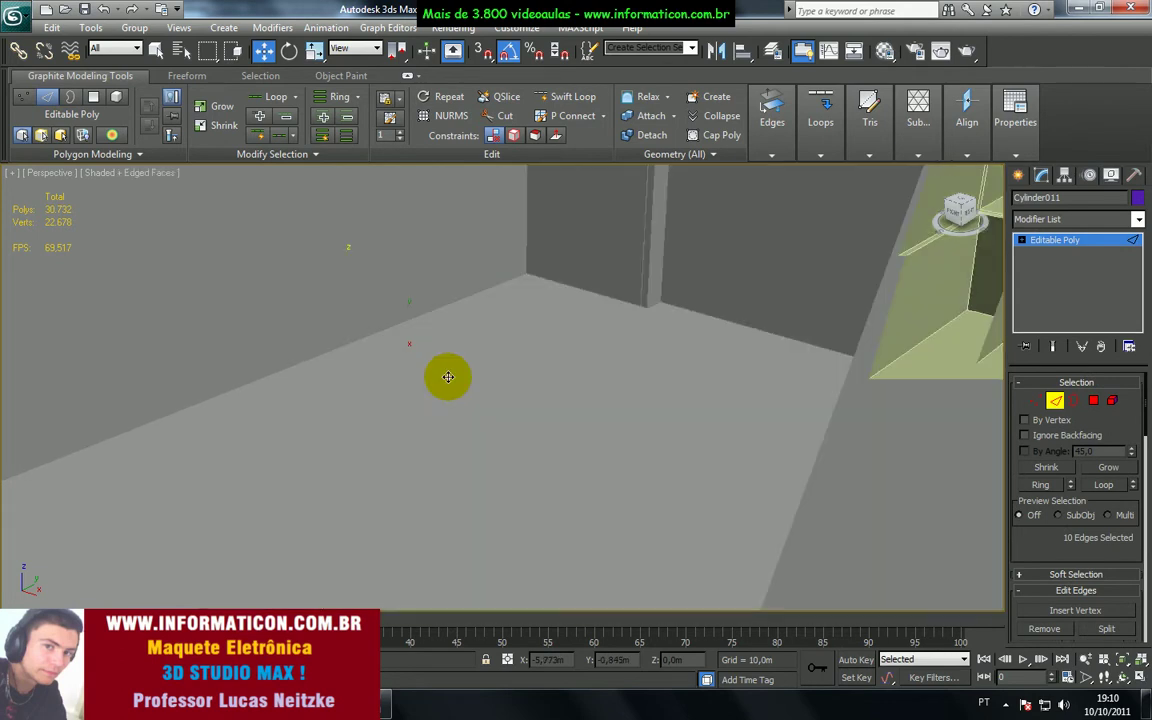
scroll(446, 384, "down", 2)
middle_click_drag(474, 381, 532, 402, "alt")
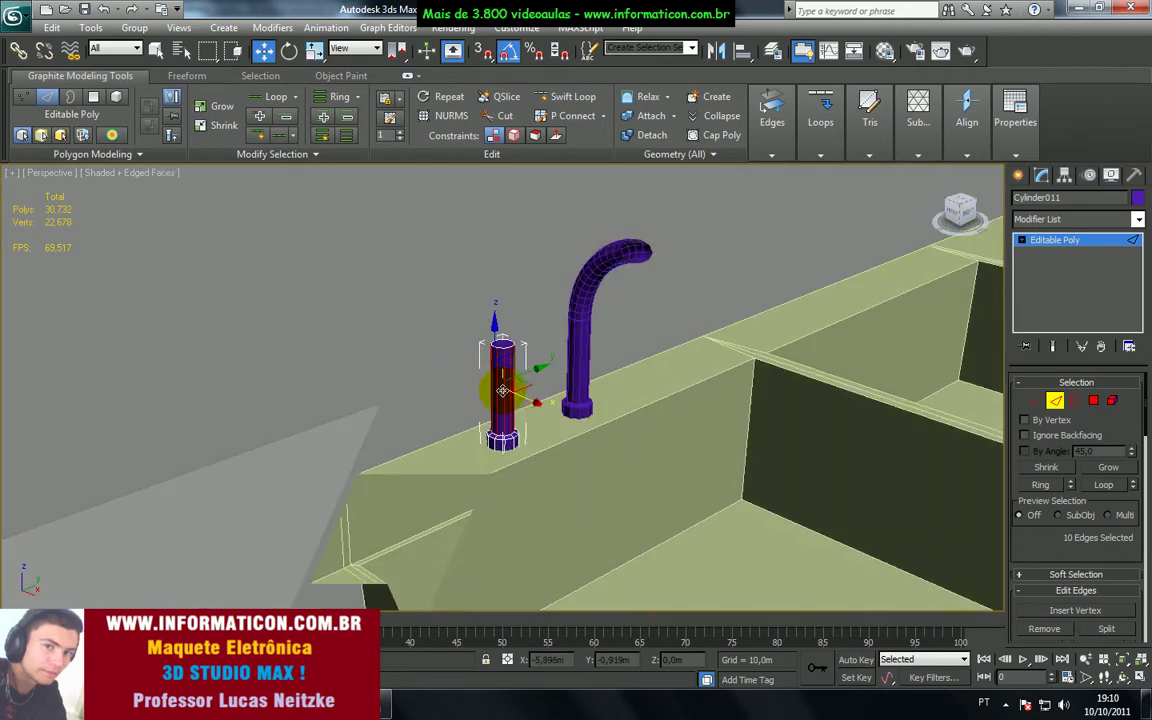
Step: Try to scale the copied cylinder's vertical edges and undo the scaling
key("r")
left_click_drag(495, 370, 494, 393)
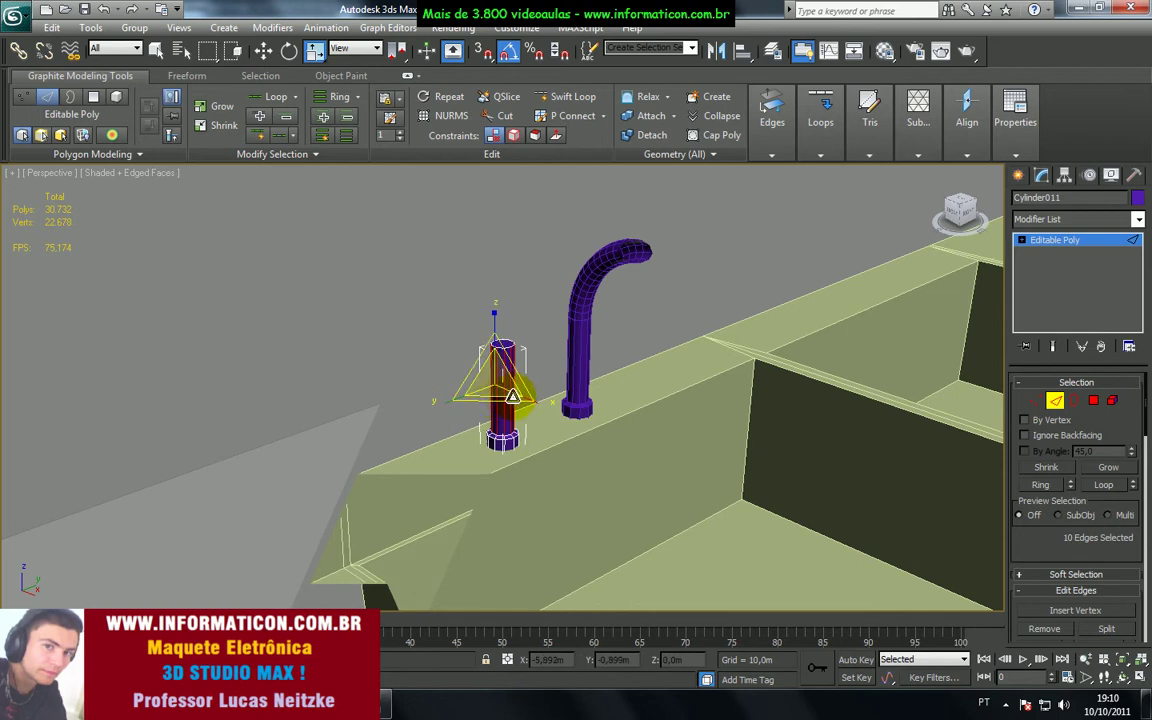
left_click_drag(480, 385, 501, 236)
key("ctrl+z")
mouse_move(502, 398)
middle_mouse_down("alt")
mouse_move(502, 417)
mouse_move(509, 401)
mouse_move(486, 399)
middle_mouse_up("alt")
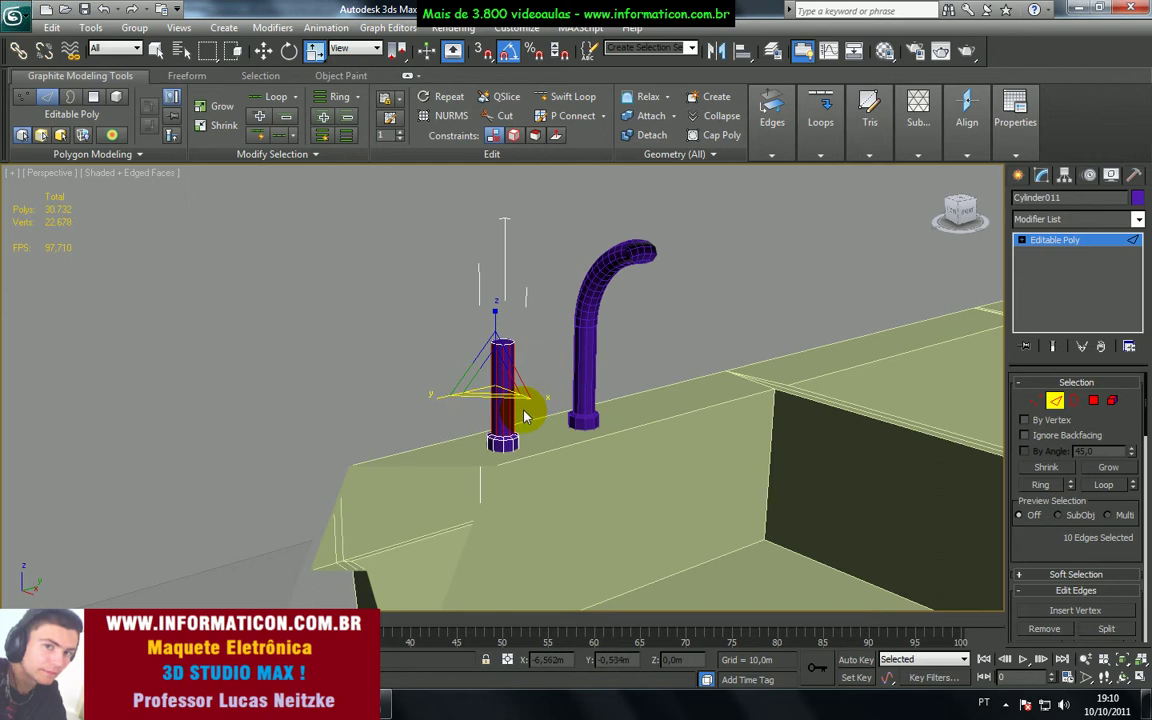
Step: Isolate the copied cylinder from the rest of the kitchen scene
middle_click_drag(518, 428, 514, 355, "alt")
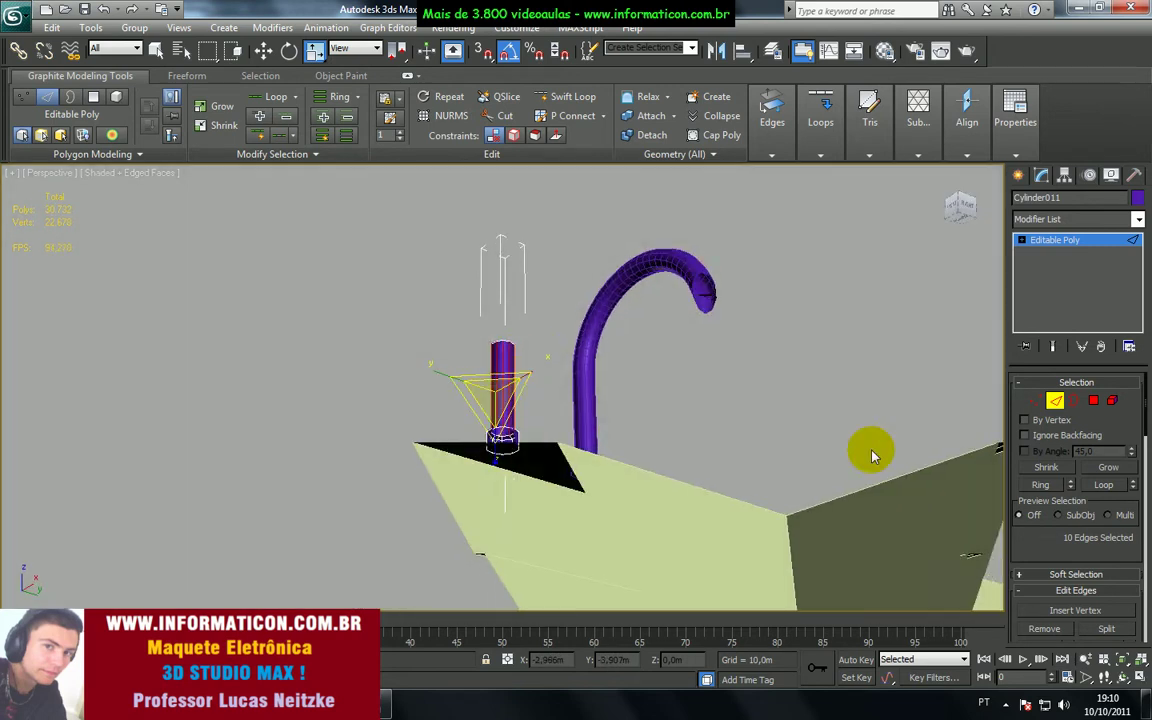
key("alt+q")
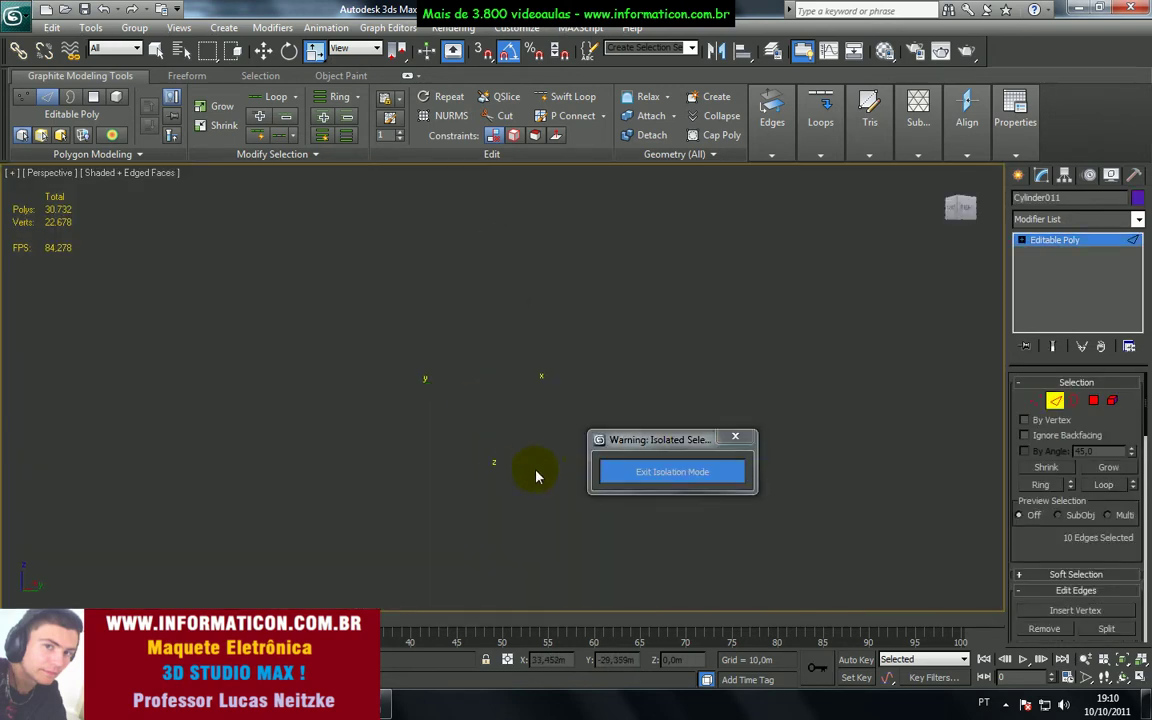
middle_click_drag(522, 475, 518, 510, "alt")
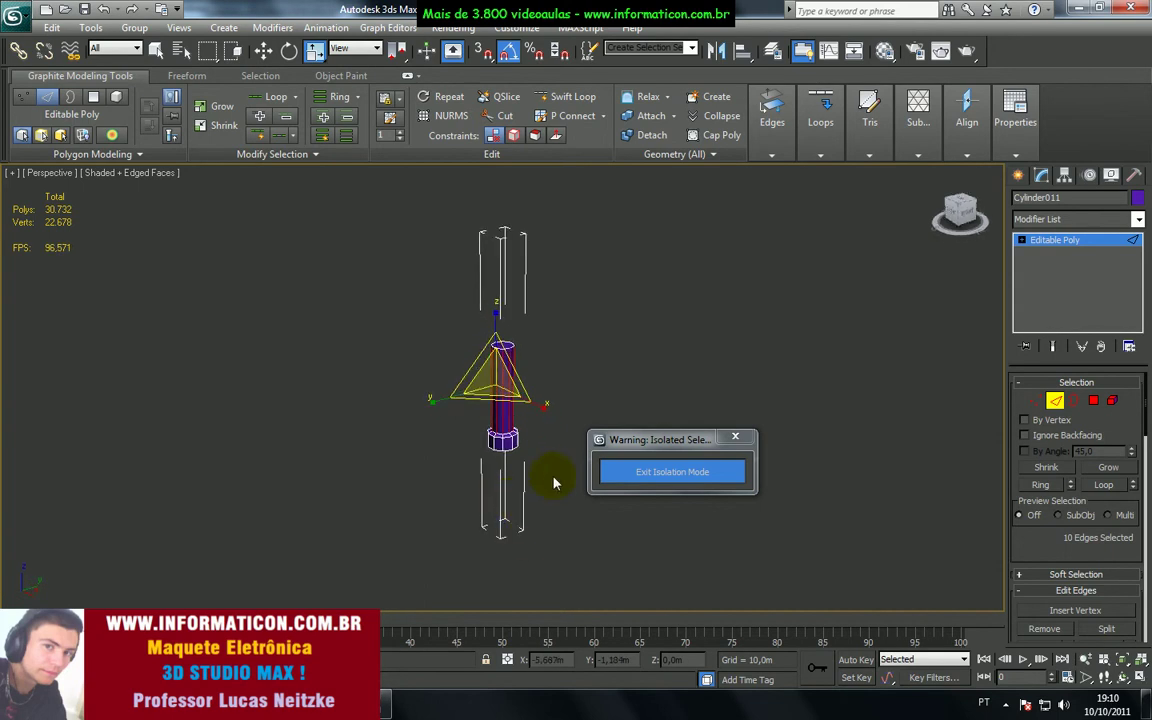
left_click(732, 438)
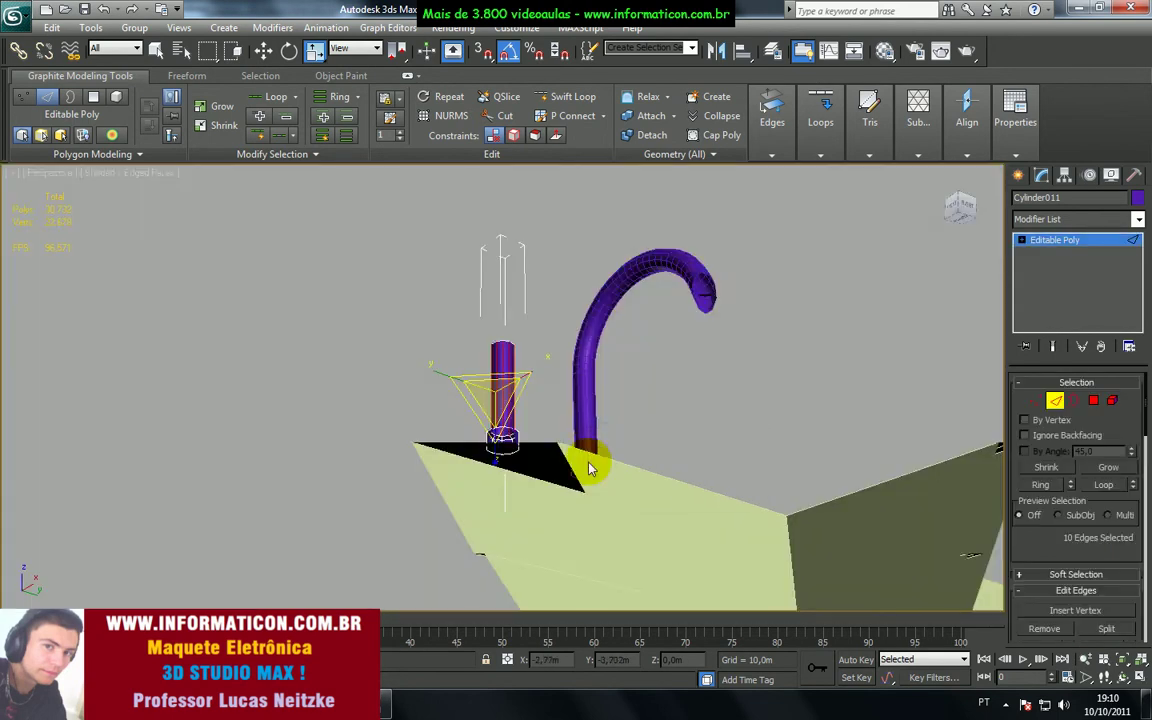
key("alt+q")
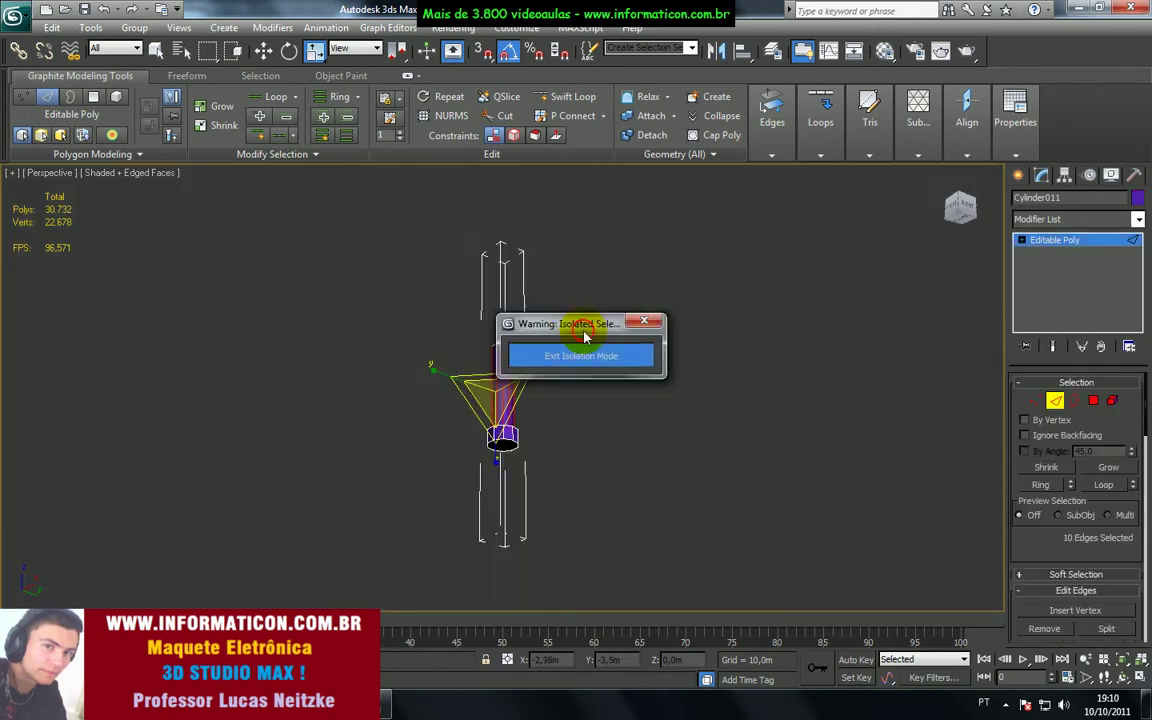
Step: Select the base vertices of the isolated cylinder in vertex editing and exit isolation mode
key("1")
left_click_drag(510, 466, 492, 430)
key("f")
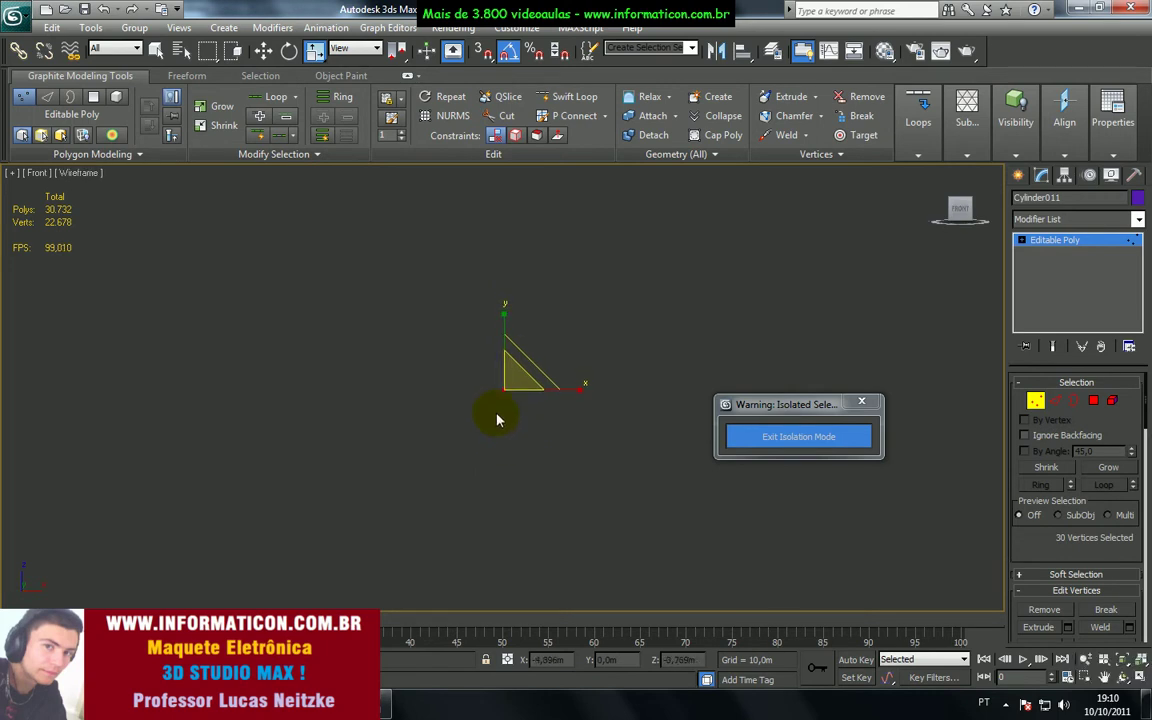
key("p")
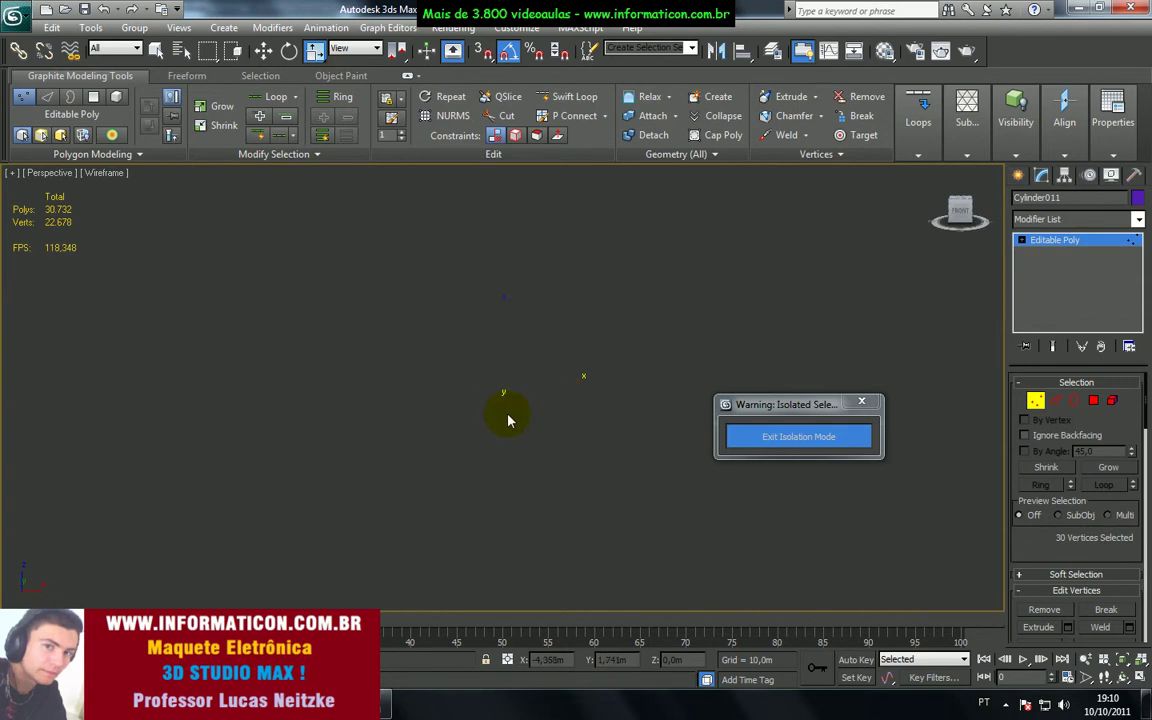
mouse_move(506, 391)
middle_mouse_down("alt")
mouse_move(478, 390)
mouse_move(532, 393)
mouse_move(519, 417)
mouse_move(450, 386)
mouse_move(460, 410)
mouse_move(522, 452)
mouse_move(466, 474)
mouse_move(442, 450)
mouse_move(676, 391)
middle_mouse_up("alt")
key("F3")
left_click(605, 319)
left_click(861, 402)
Step: Leave vertex editing and delete the copied cylinder beside the faucet
middle_click_drag(580, 411, 502, 433, "alt")
scroll(495, 437, "down", 5)
left_click(504, 445)
scroll(508, 430, "up", 2)
scroll(512, 418, "up", 2)
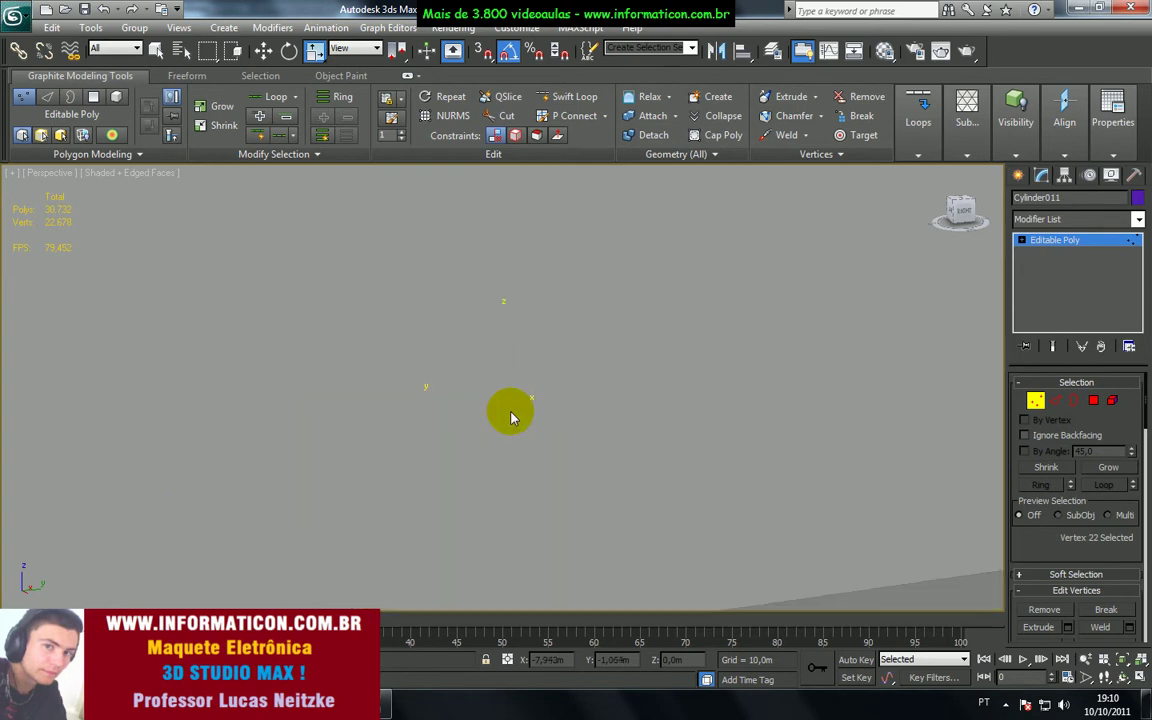
scroll(512, 417, "down", 5)
mouse_move(512, 417)
middle_mouse_down("alt")
mouse_move(471, 398)
mouse_move(517, 442)
mouse_move(524, 396)
middle_mouse_up("alt")
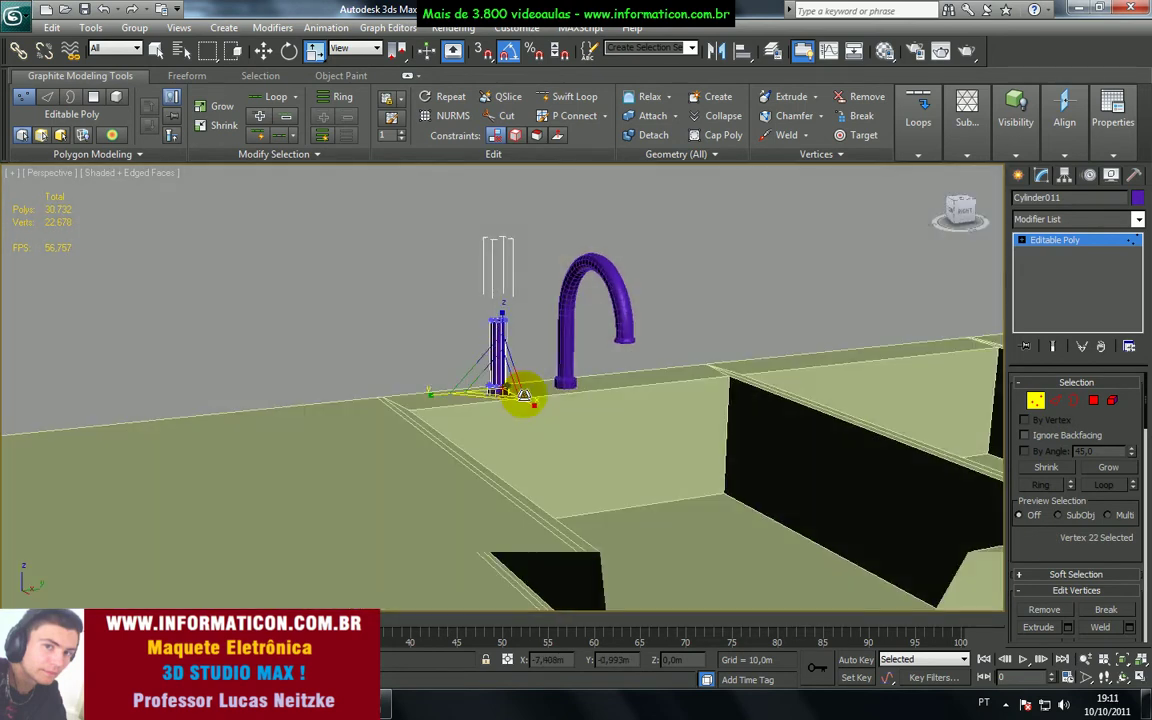
left_click(1030, 243)
key("Delete")
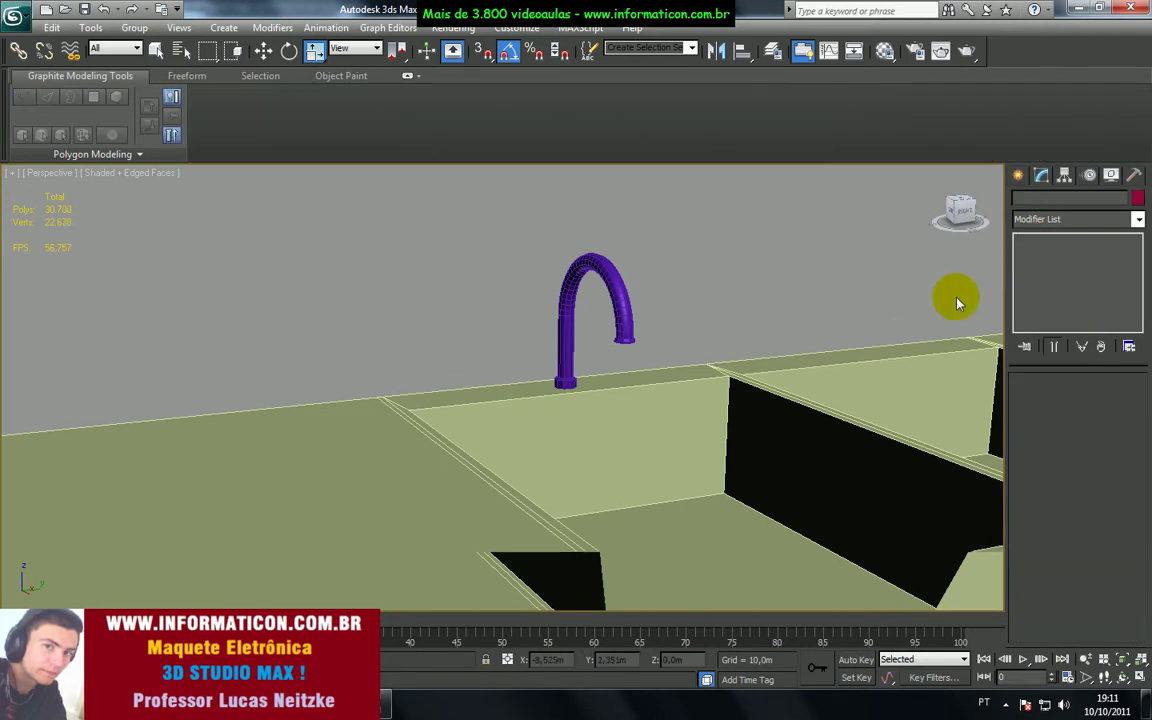
Step: Draw a ten-sided cylinder about 0,122 m high at the faucet in the Top view
left_click(1018, 175)
left_click(1030, 312)
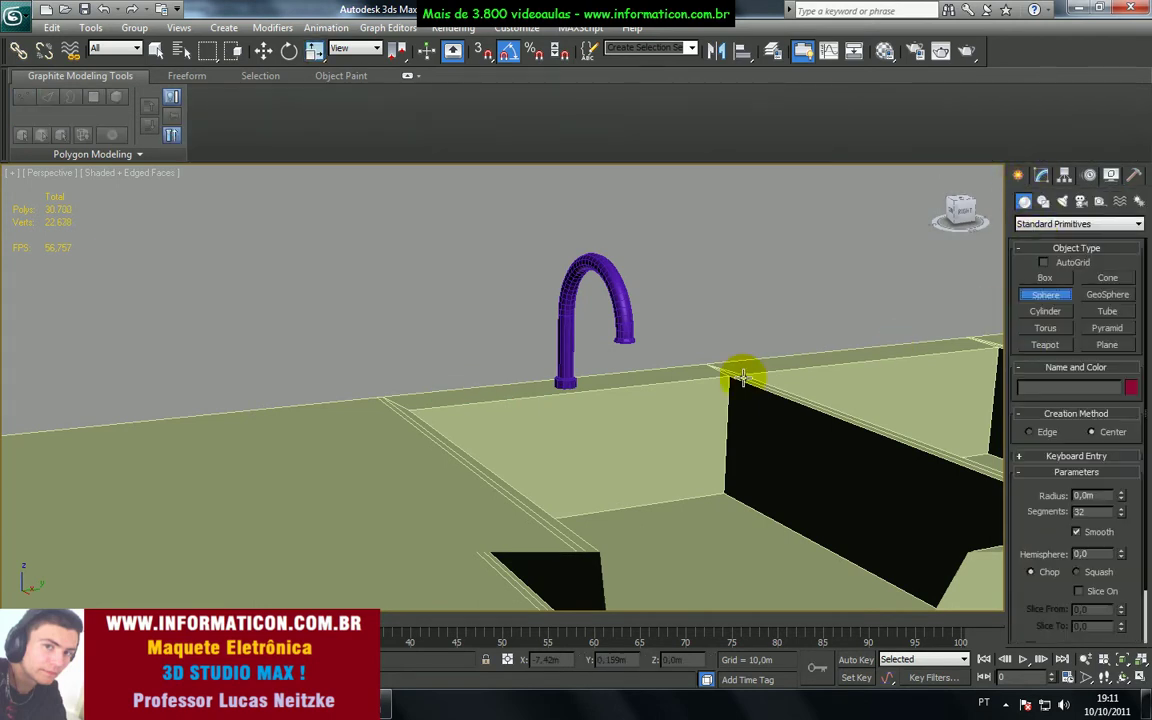
key("t")
scroll(651, 334, "up", 5)
middle_click_drag(586, 375, 386, 509)
scroll(687, 329, "up", 8)
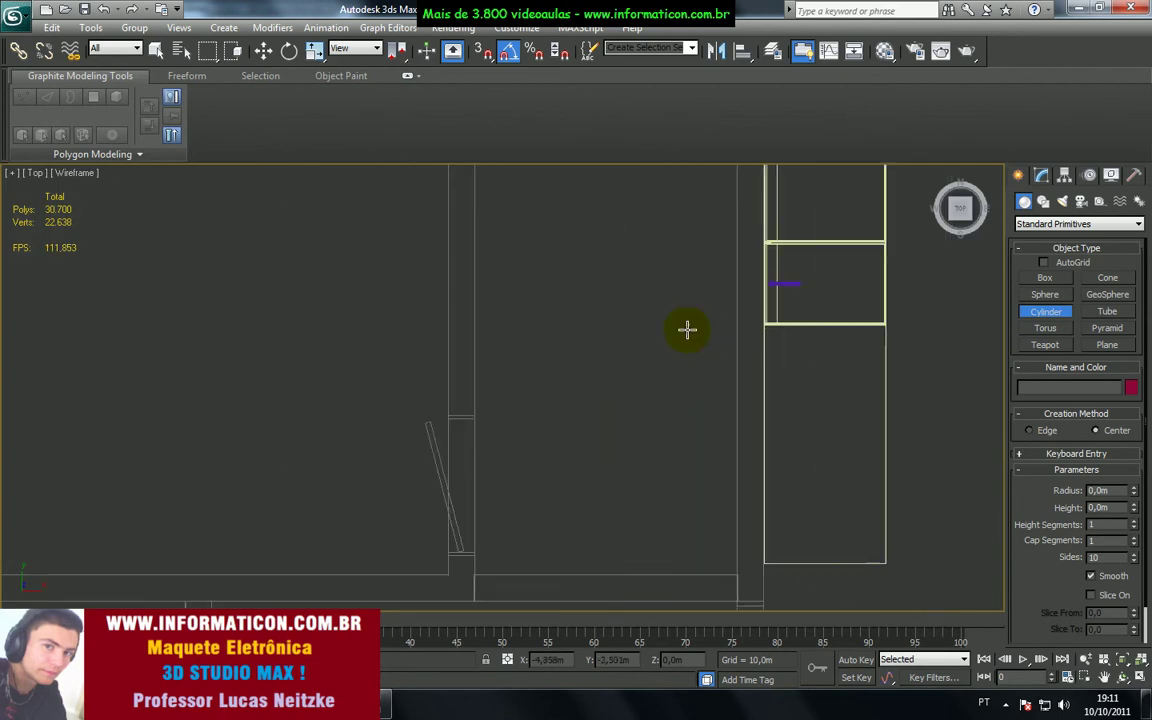
left_click_drag(692, 418, 697, 424)
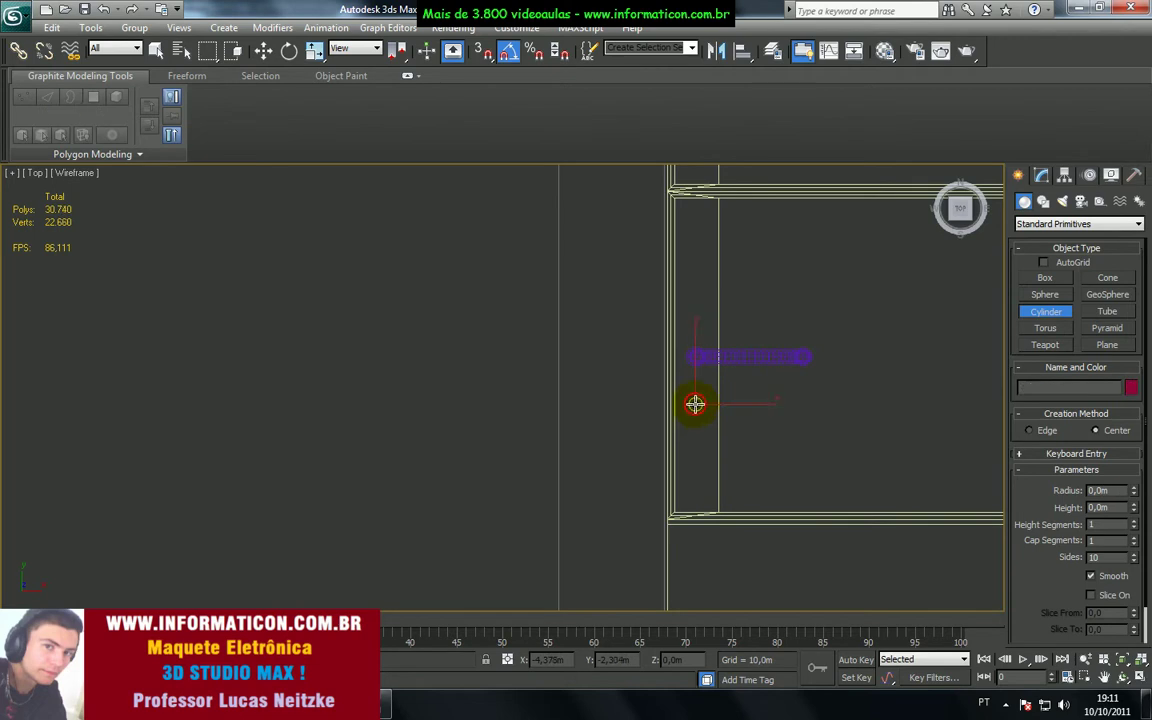
left_click_drag(696, 409, 698, 447)
left_click(698, 408)
right_click(697, 437)
right_click(698, 446)
left_click_drag(674, 362, 642, 254)
left_click(728, 445)
right_click(730, 443)
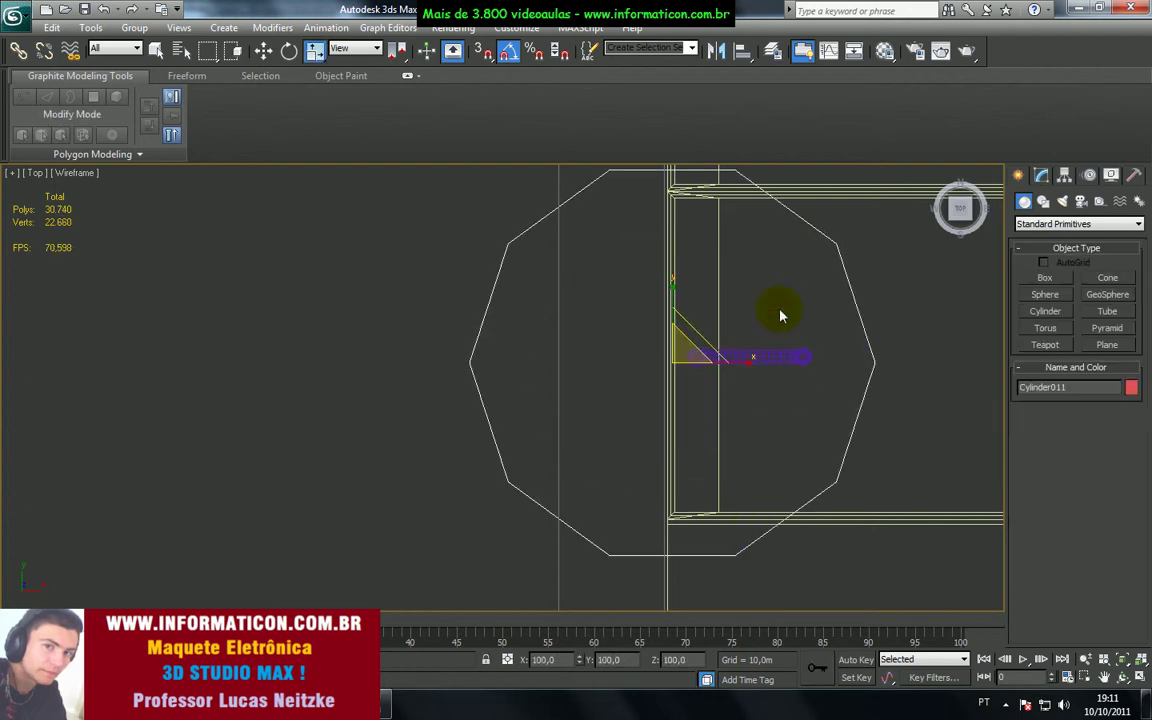
Step: Set the new cylinder's radius to 0,03 m and move it beside the faucet in the Top view
left_click(1042, 176)
mouse_move(1134, 408)
left_mouse_down()
mouse_move(1134, 380)
mouse_move(1134, 401)
left_mouse_up()
key("w")
left_click_drag(698, 348, 723, 378)
Step: Raise the cylinder onto the sink ledge in the shaded perspective, placing it at X -4,379 m and Z 0,87 m
key("p")
scroll(566, 378, "down", 4)
middle_click_drag(722, 380, 541, 317)
scroll(545, 340, "up", 2)
scroll(540, 355, "down", 6)
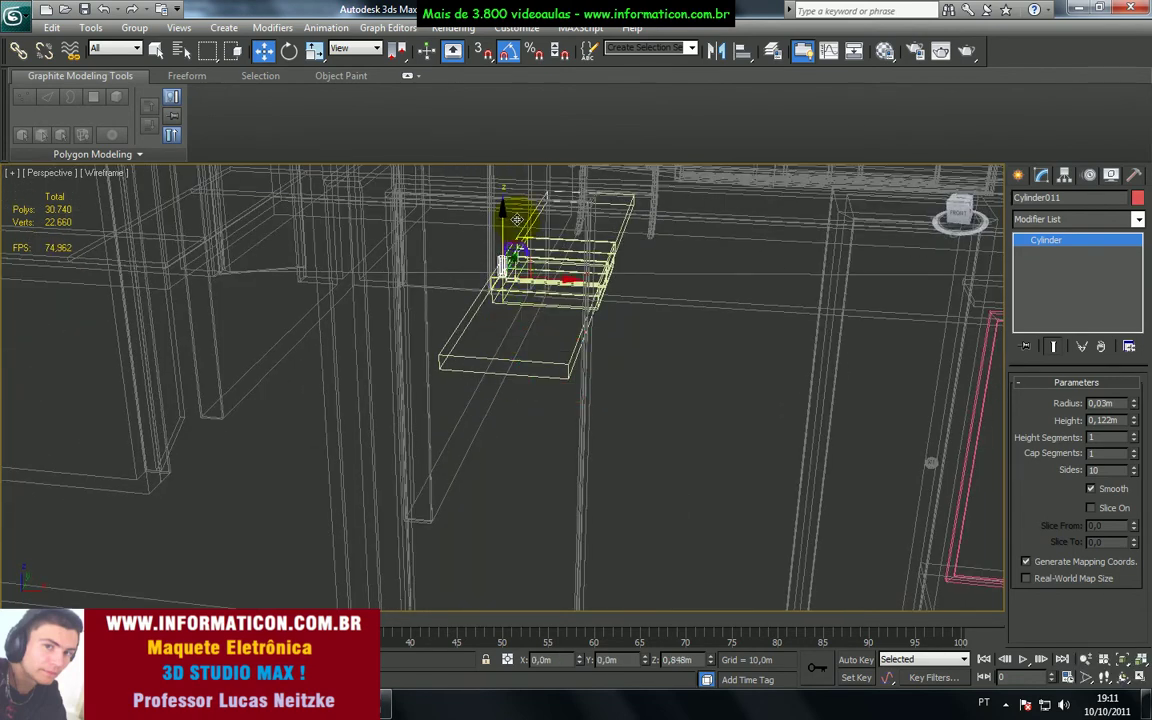
scroll(530, 262, "up", 5)
key("F3")
middle_click_drag(587, 349, 550, 411, "alt")
left_click_drag(535, 451, 527, 458)
middle_click_drag(527, 458, 565, 444, "alt")
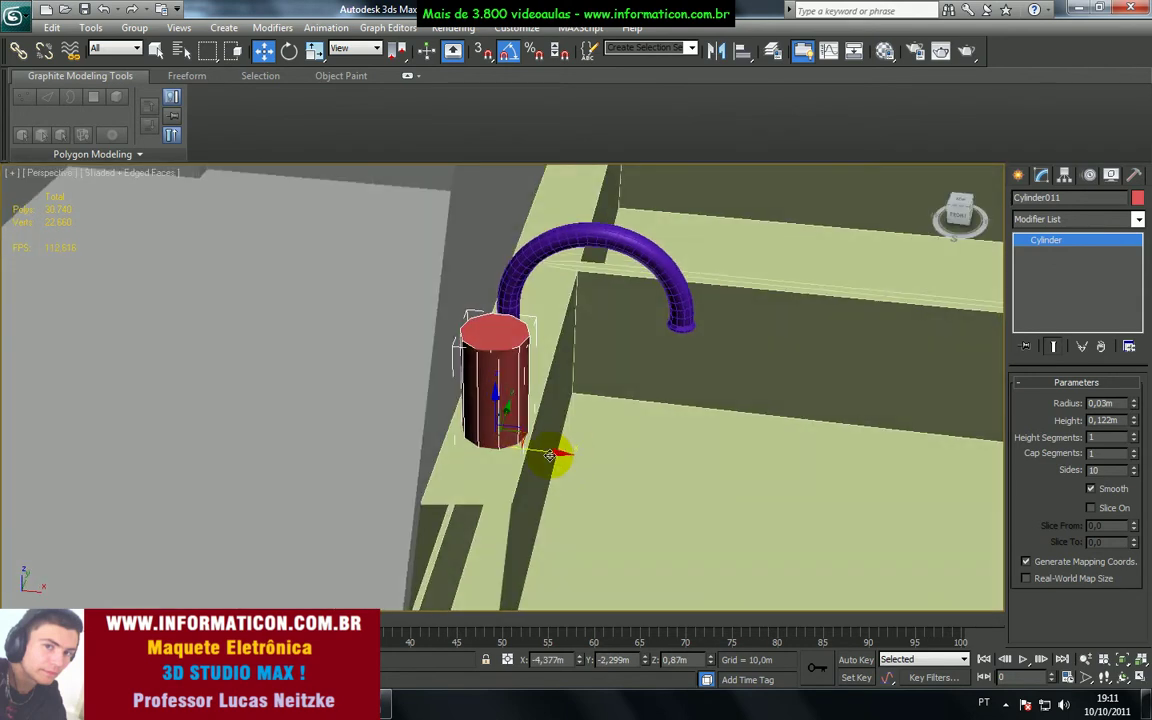
left_click_drag(556, 455, 554, 454)
middle_click_drag(554, 454, 529, 429, "alt")
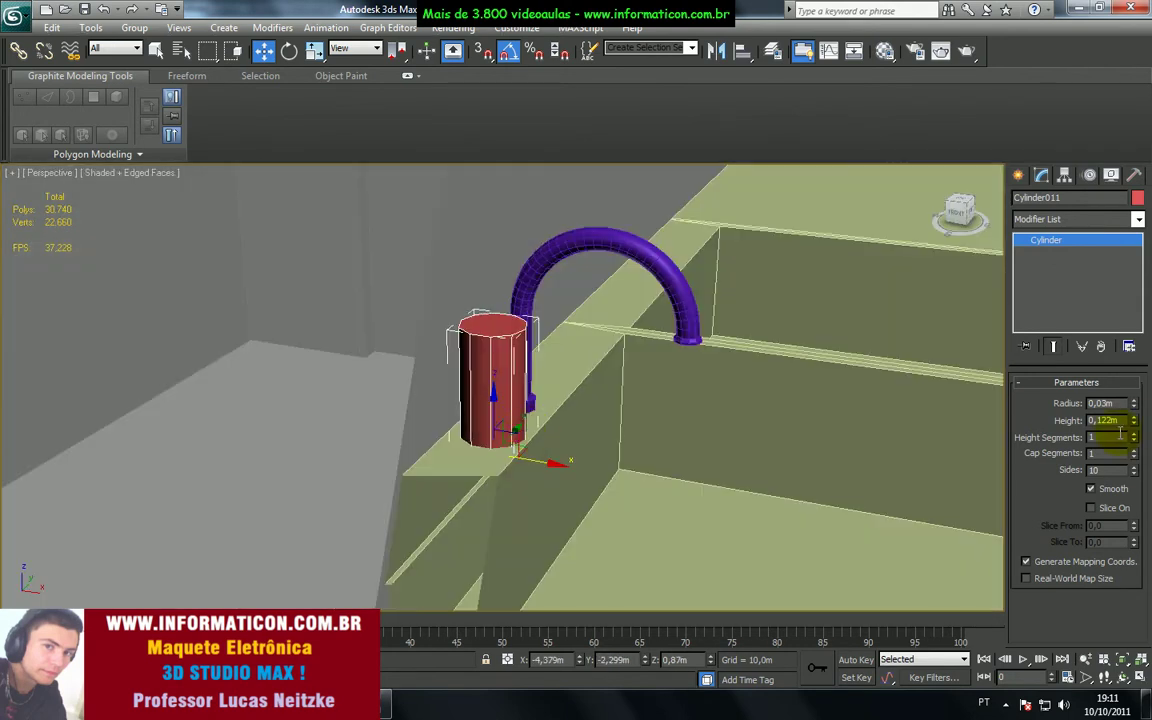
Step: Set the cylinder to 20 sides, radius 0,02 m and height 0,06 m
left_click(1133, 466)
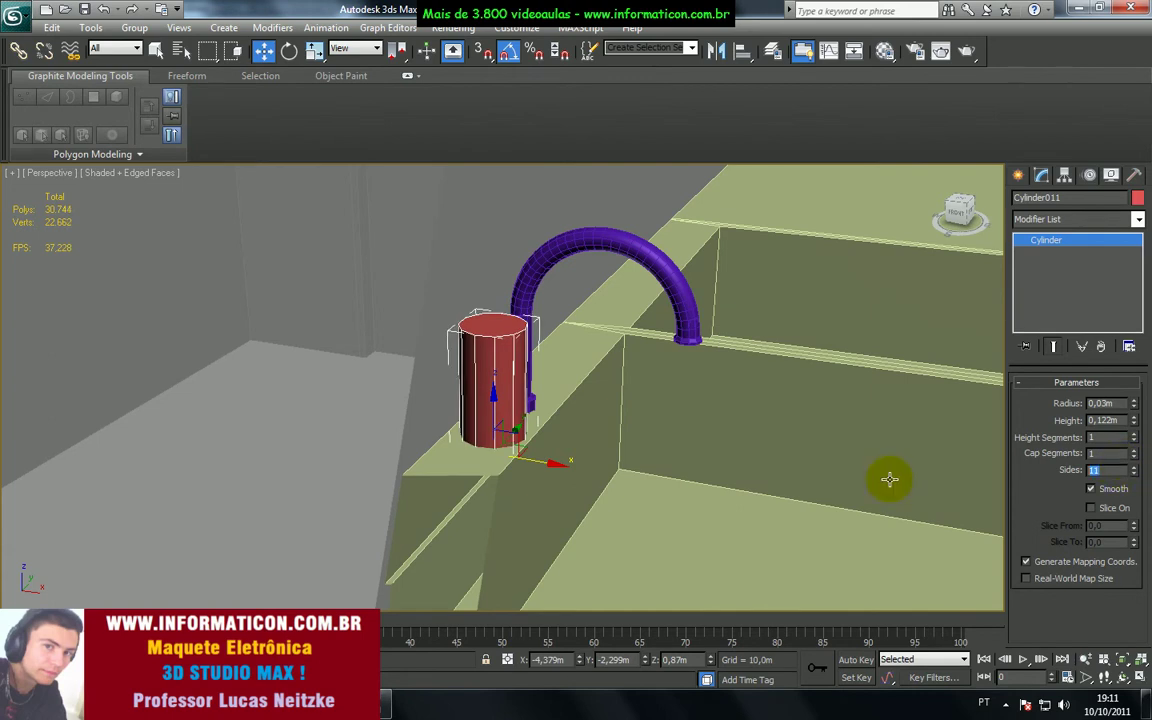
key("Return")
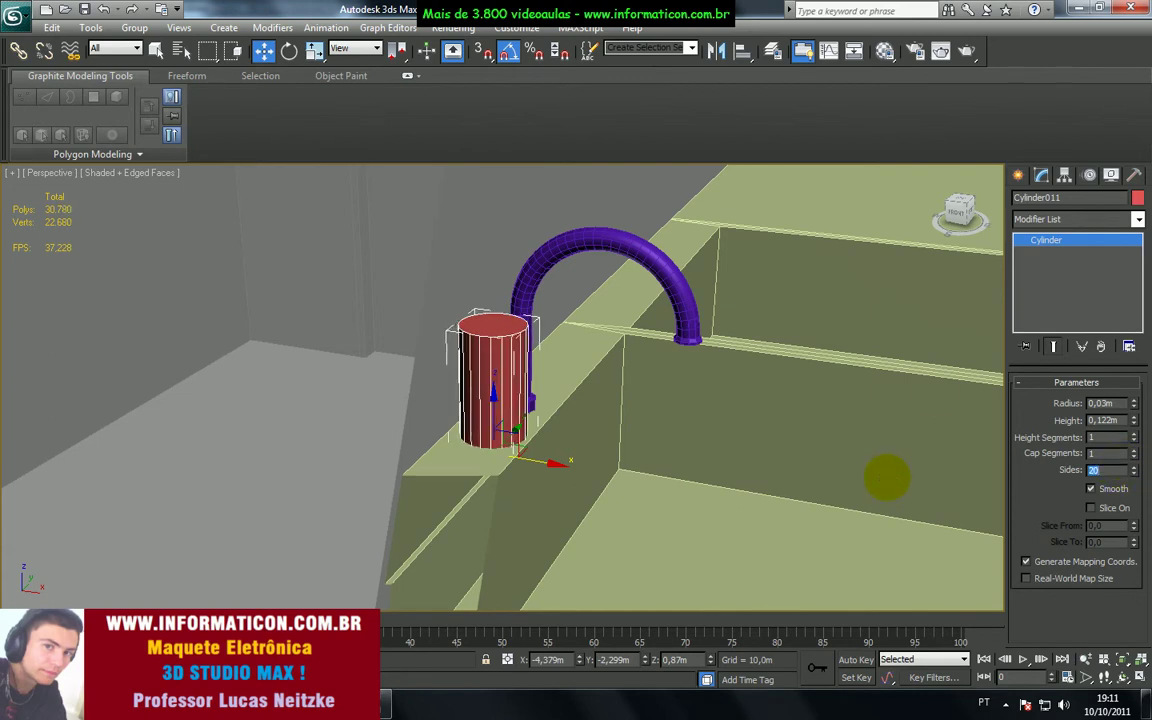
left_click(1134, 407)
middle_click_drag(591, 419, 954, 486, "alt")
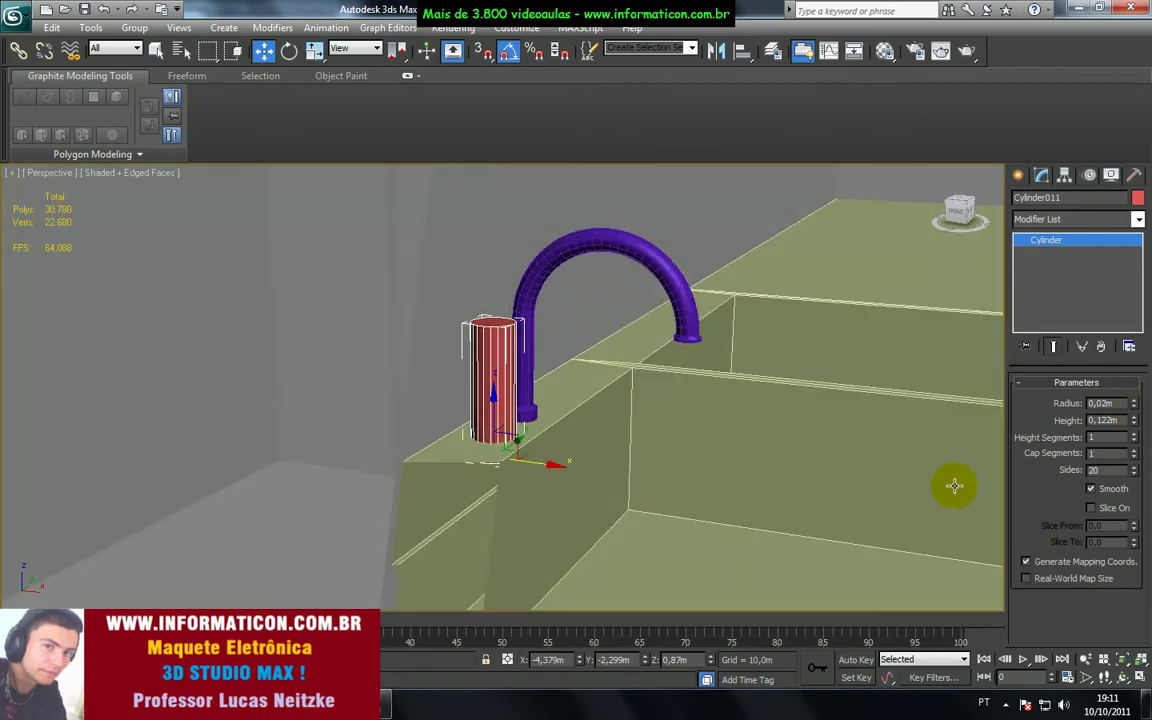
right_click(1134, 422)
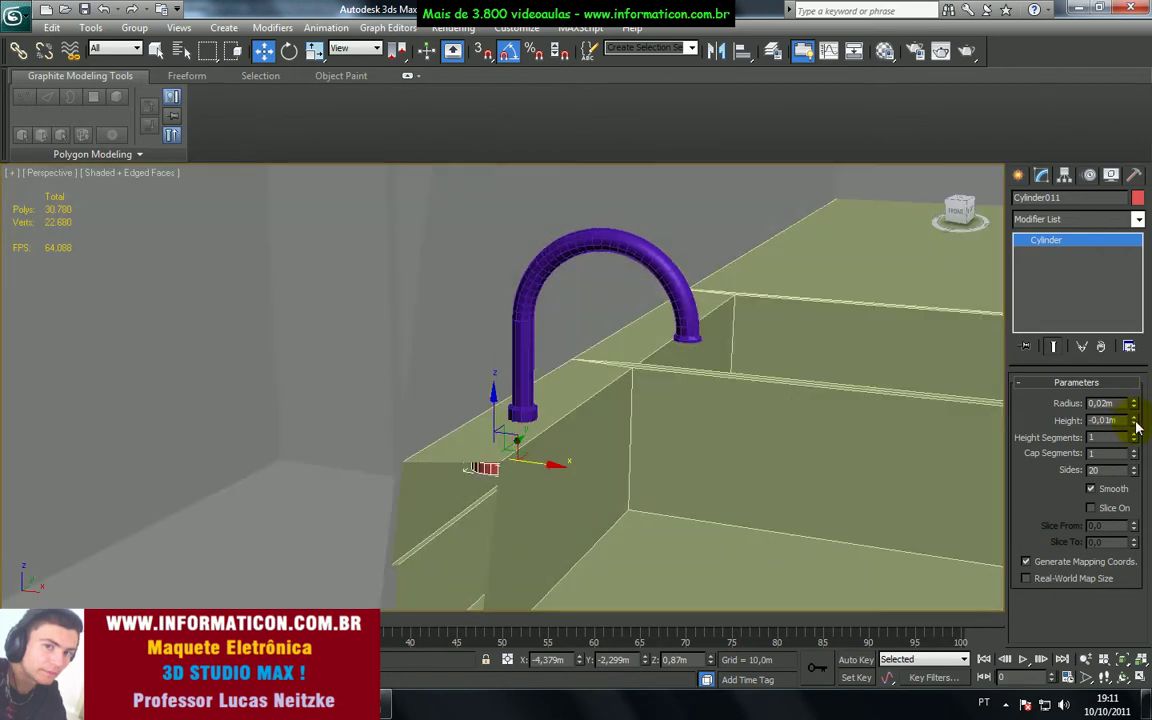
left_click_drag(1136, 425, 1136, 425)
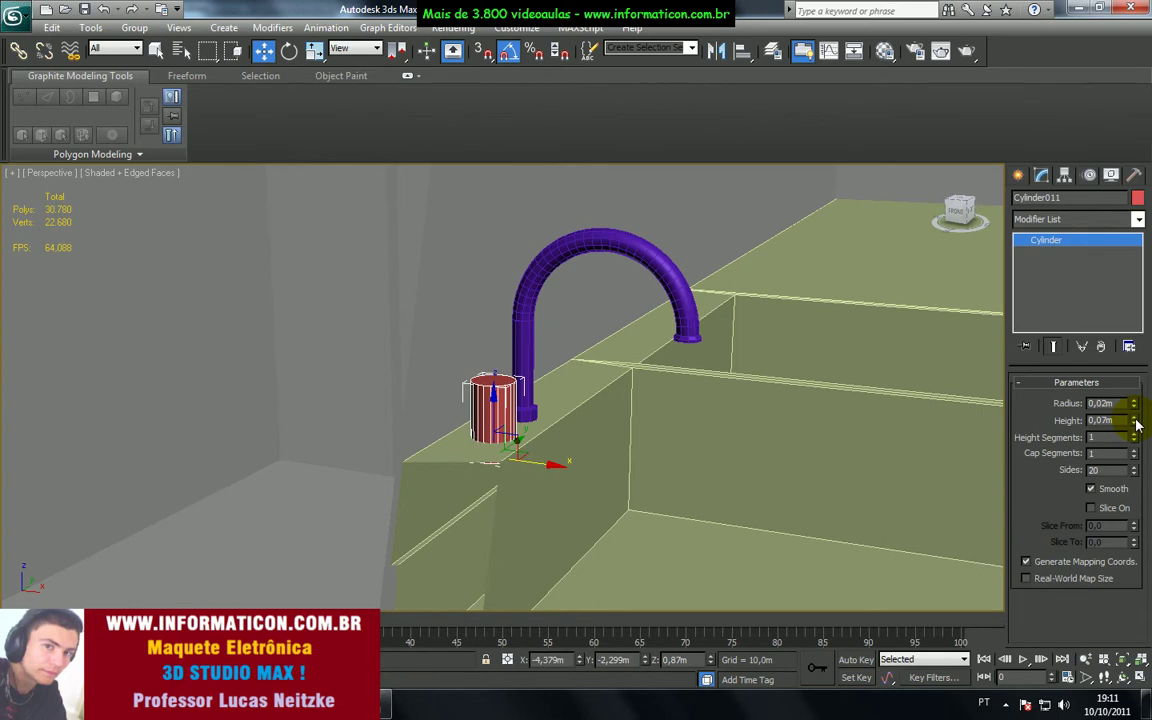
left_click_drag(1136, 425, 1136, 432)
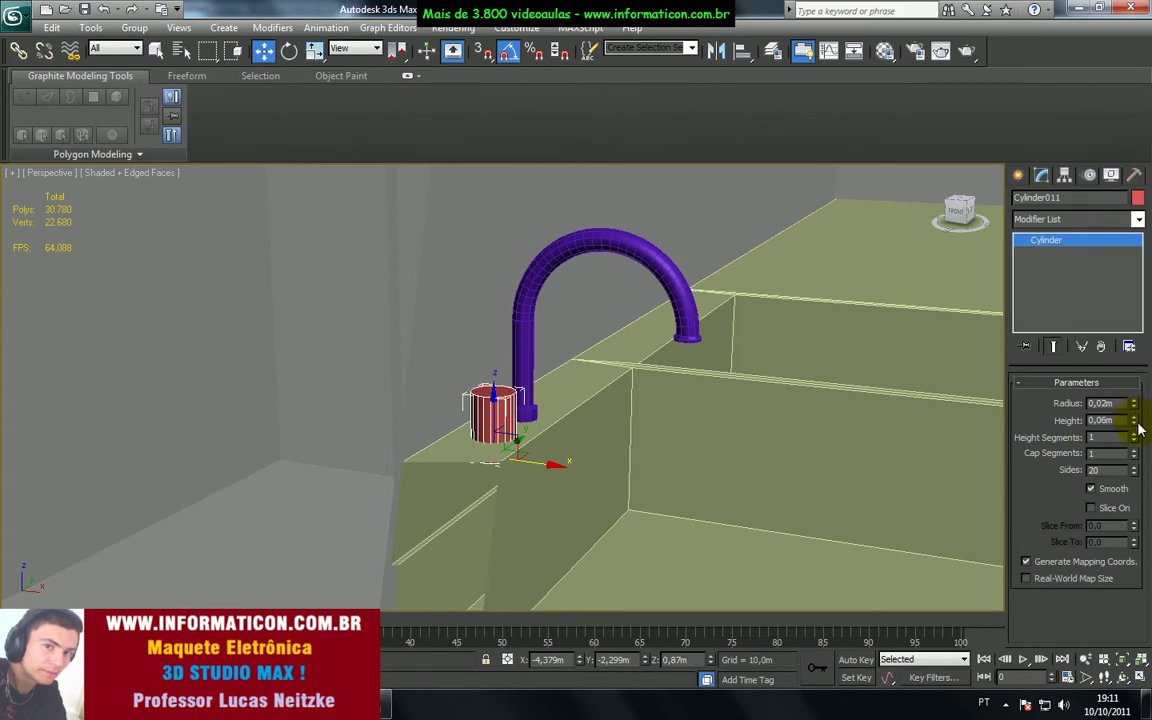
Step: Convert the cylinder to Editable Poly and connect its full ring of vertical edges with 1 segment
right_click(495, 425)
mouse_move(548, 566)
left_click(674, 579)
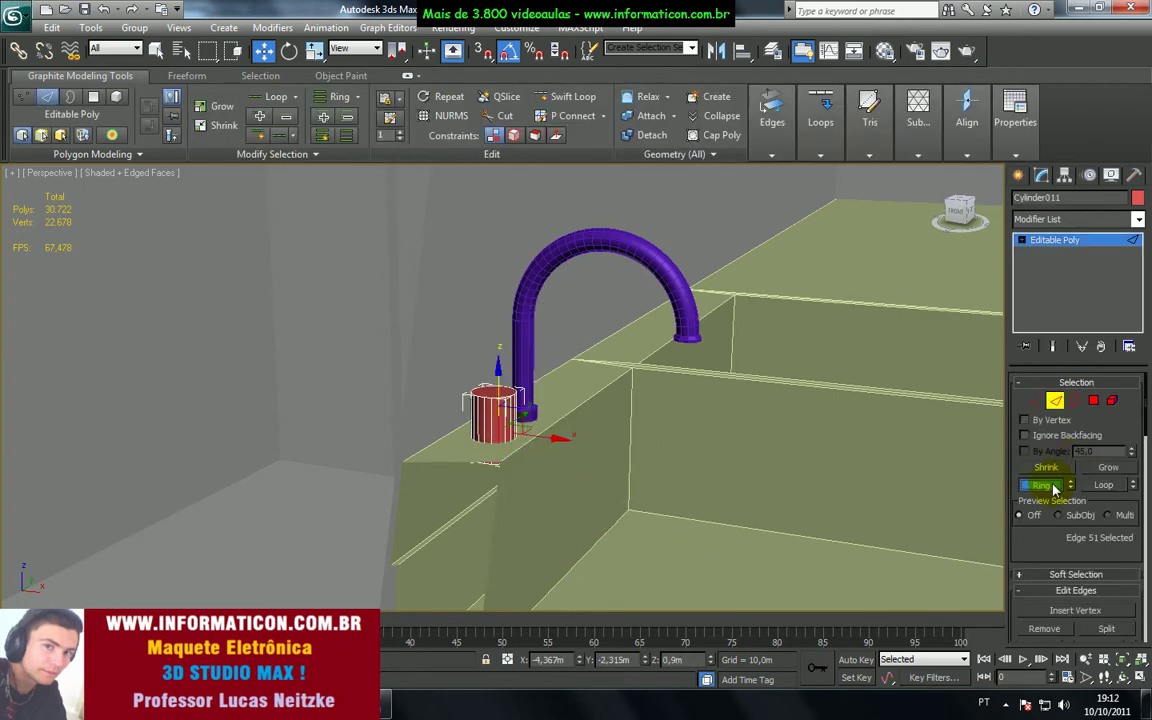
left_click(729, 491)
scroll(1134, 600, "down", 3)
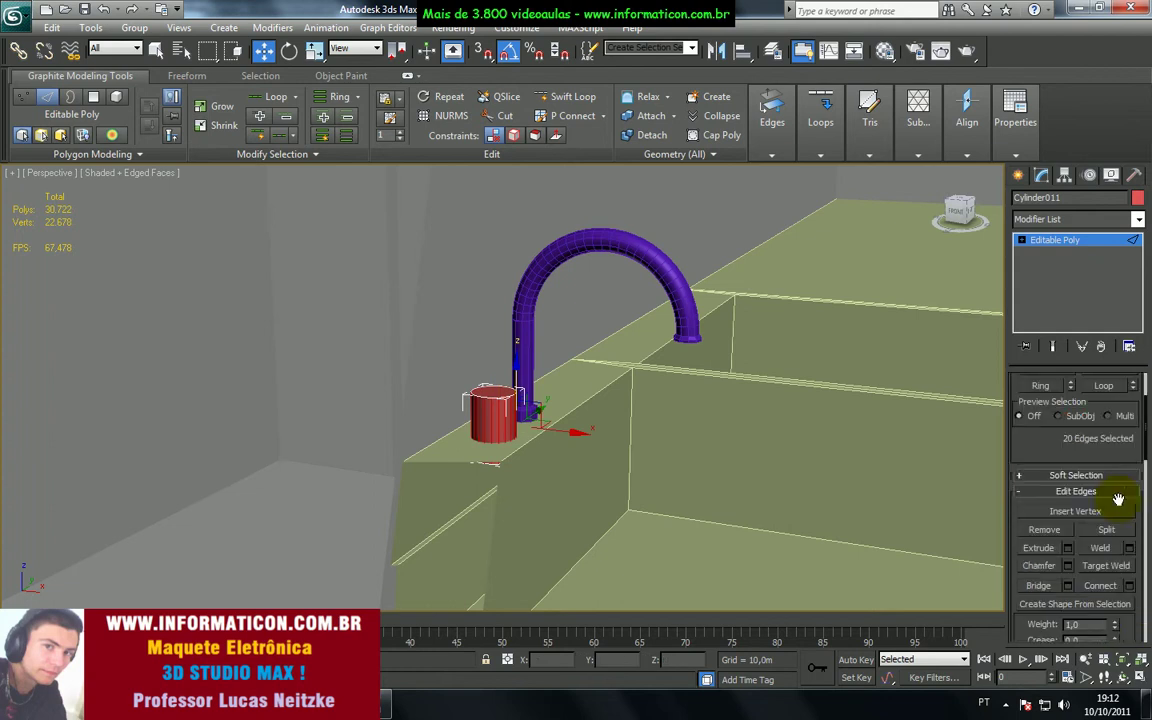
left_click(1129, 579)
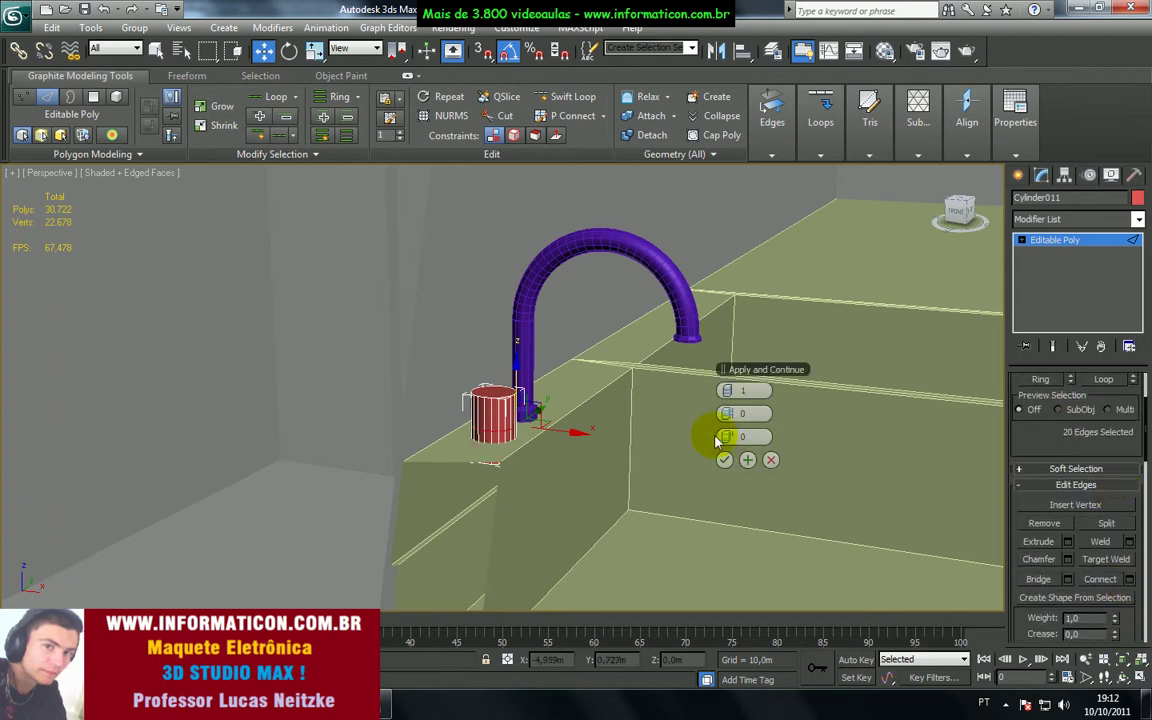
left_click(726, 461)
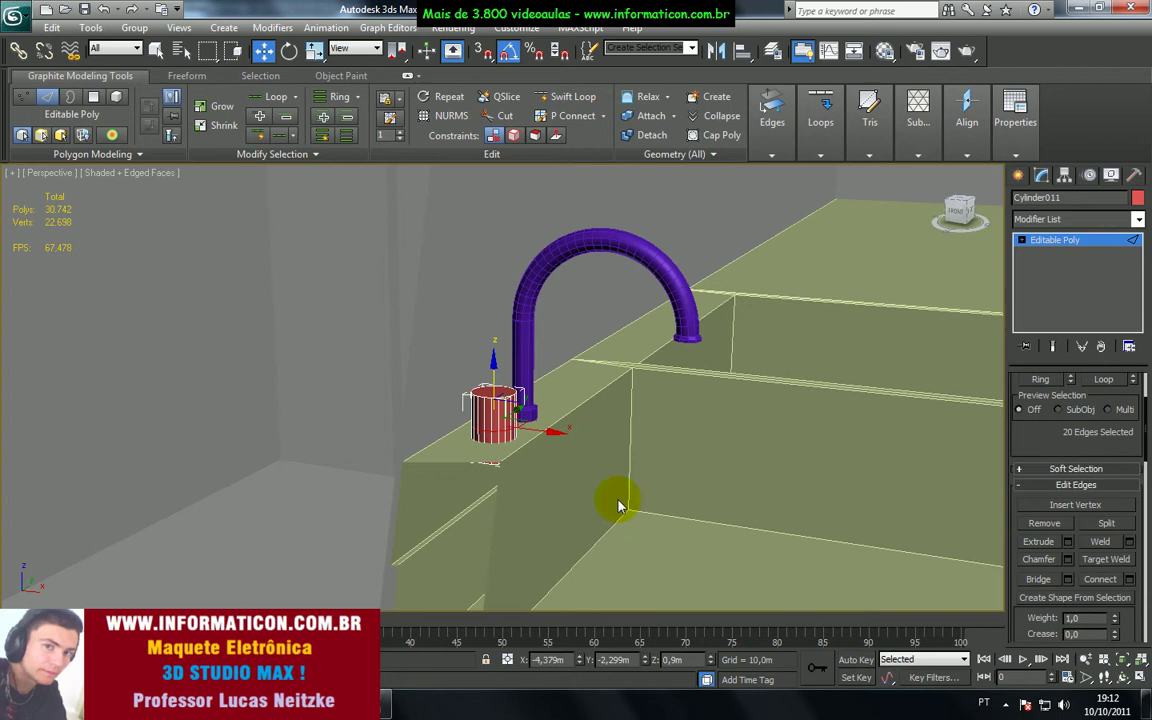
Step: Shorten the cylinder from below by raising its bottom polygon to the sink ledge, at about Z 0,898 m
left_click(495, 465)
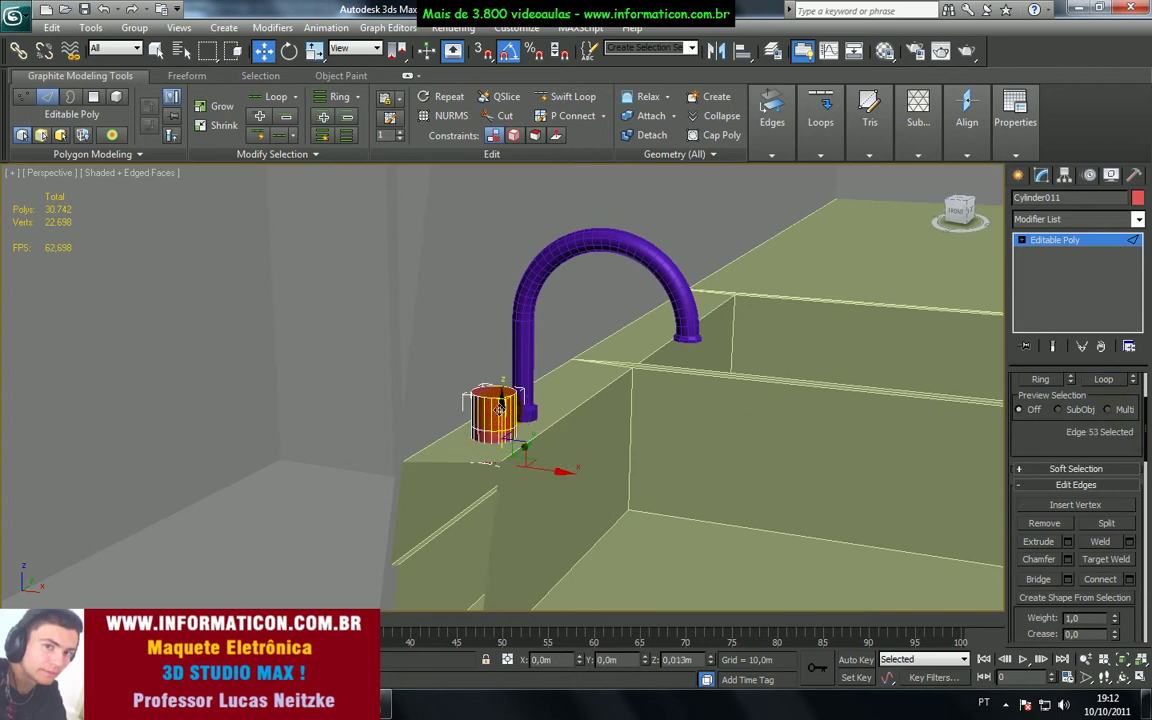
middle_click_drag(498, 432, 488, 537, "alt")
key("4")
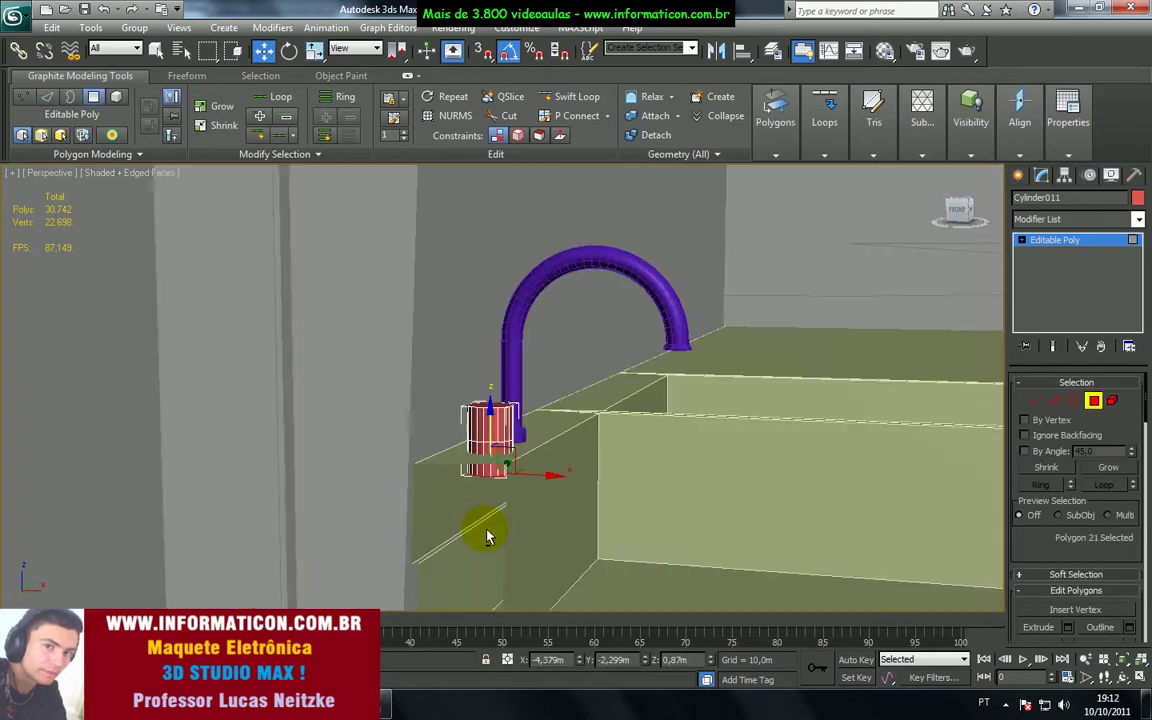
left_click_drag(494, 443, 489, 417)
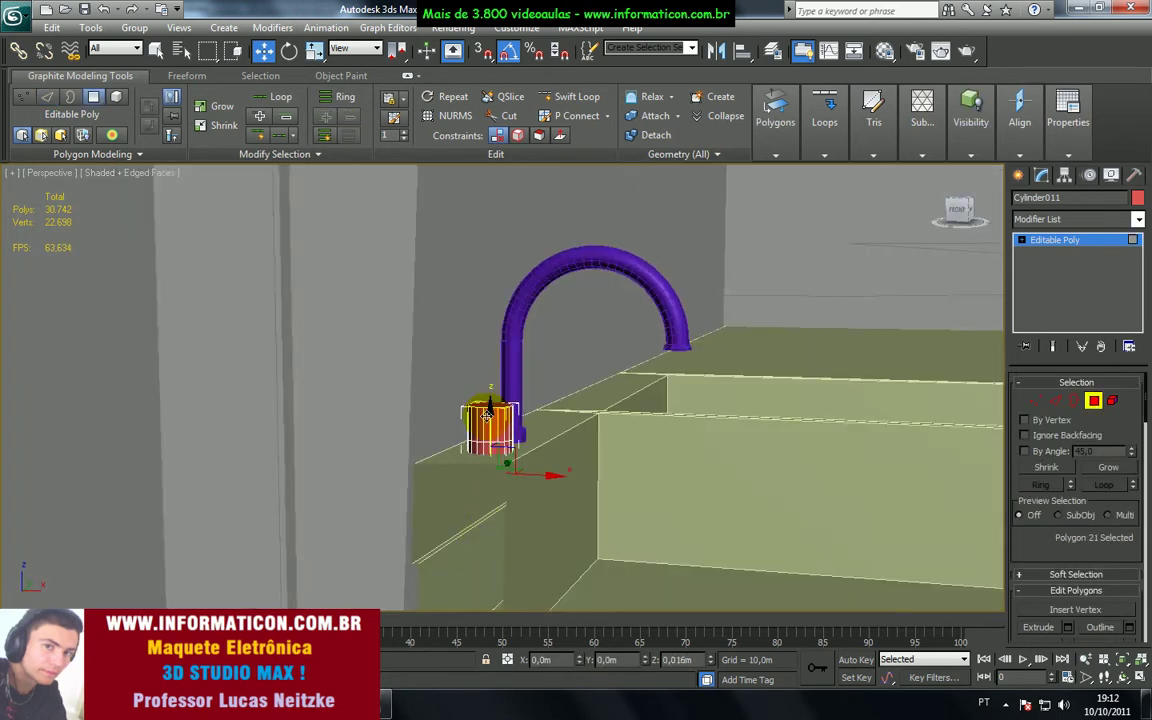
Step: Scale the cylinder's bottom polygon outward and lower it slightly to form a flared base on the ledge
key("r")
key("w")
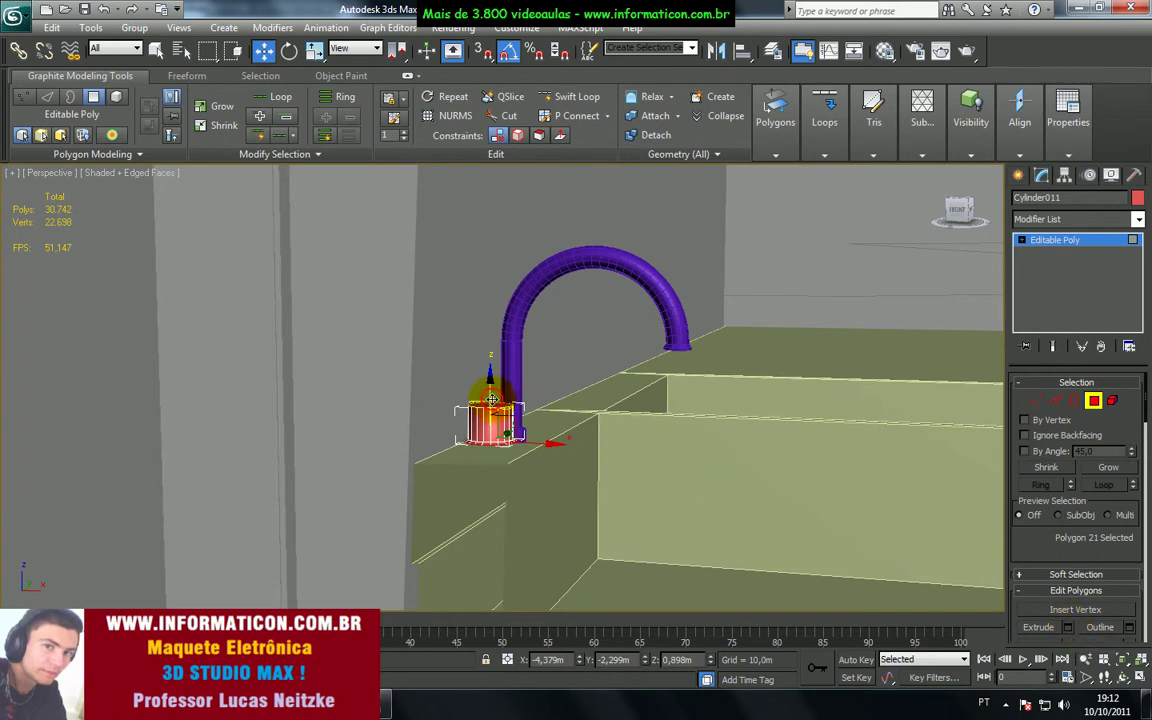
left_click_drag(492, 399, 495, 415)
Step: Connect the full ring of sloping edges around the flared base with 1 segment, pinch 0 and slide 0
key("2")
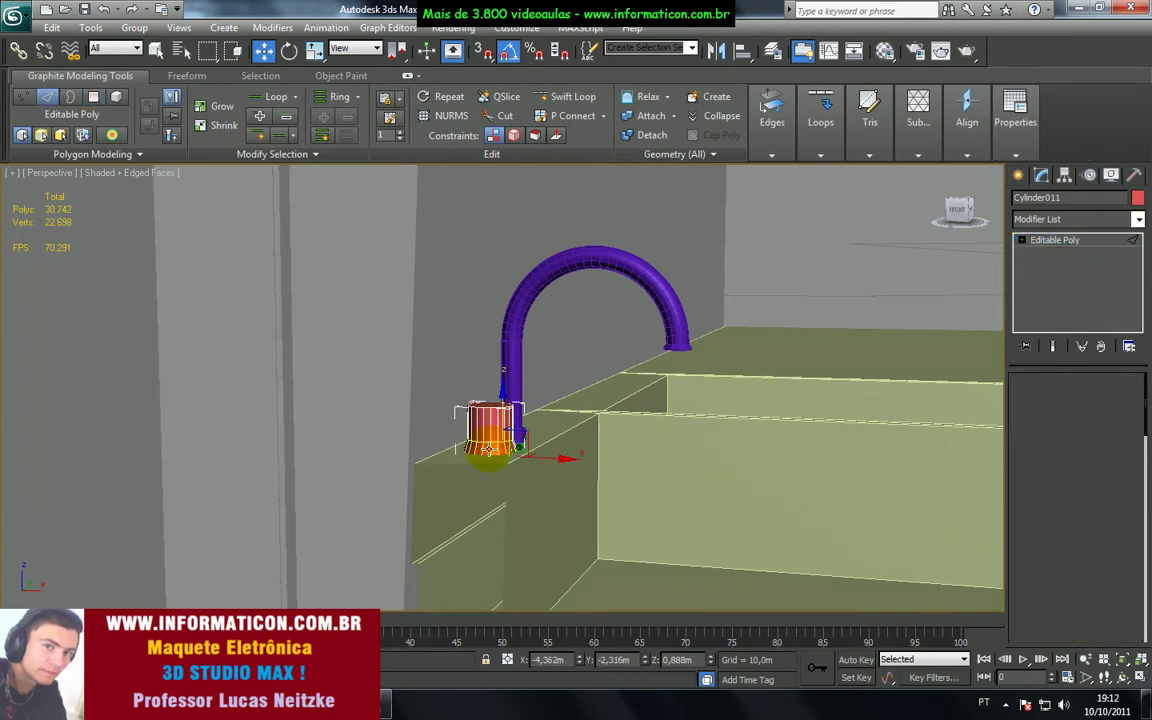
left_click(1042, 487)
scroll(1040, 525, "down", 2)
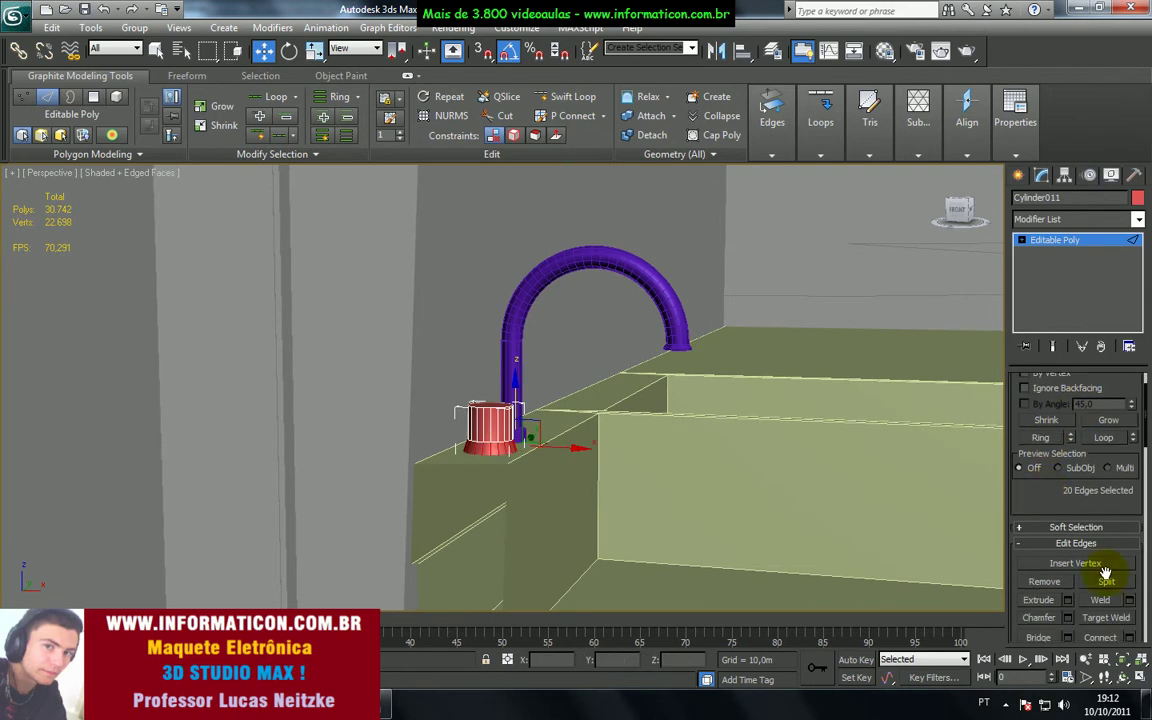
left_click(1130, 638)
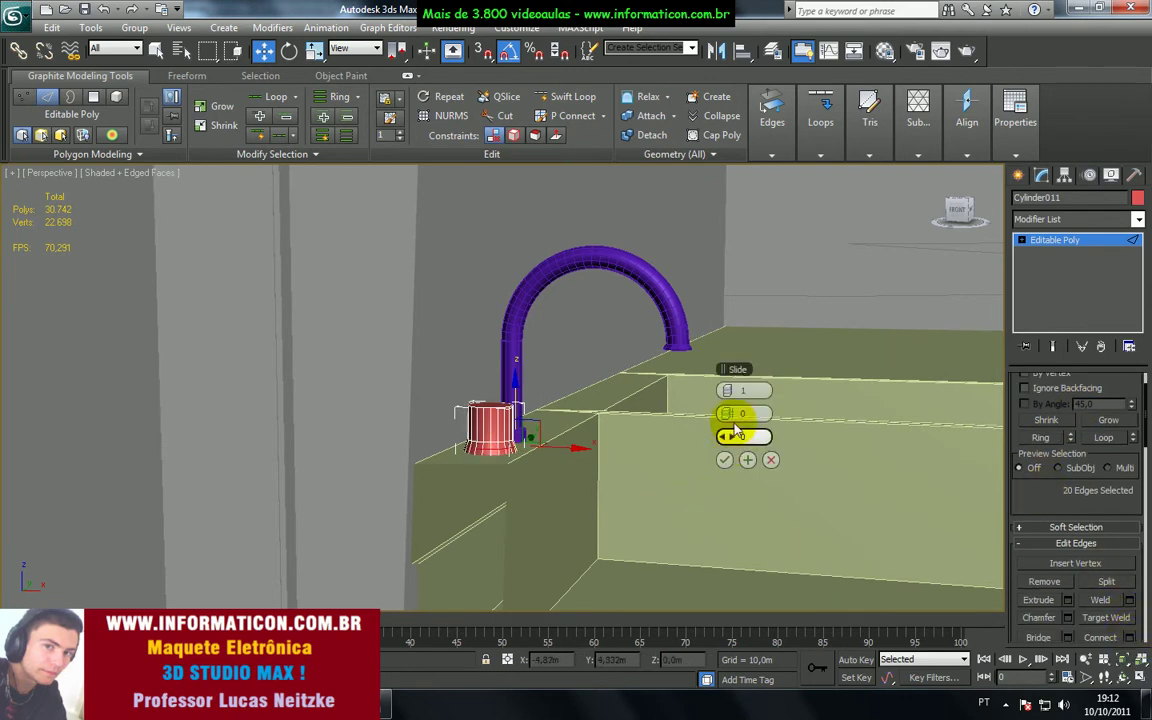
left_click(724, 459)
Step: Raise the flared base's new edge loop to about Z 0,897 m and scale it to refine the flare
left_click(483, 405)
double_click(483, 401)
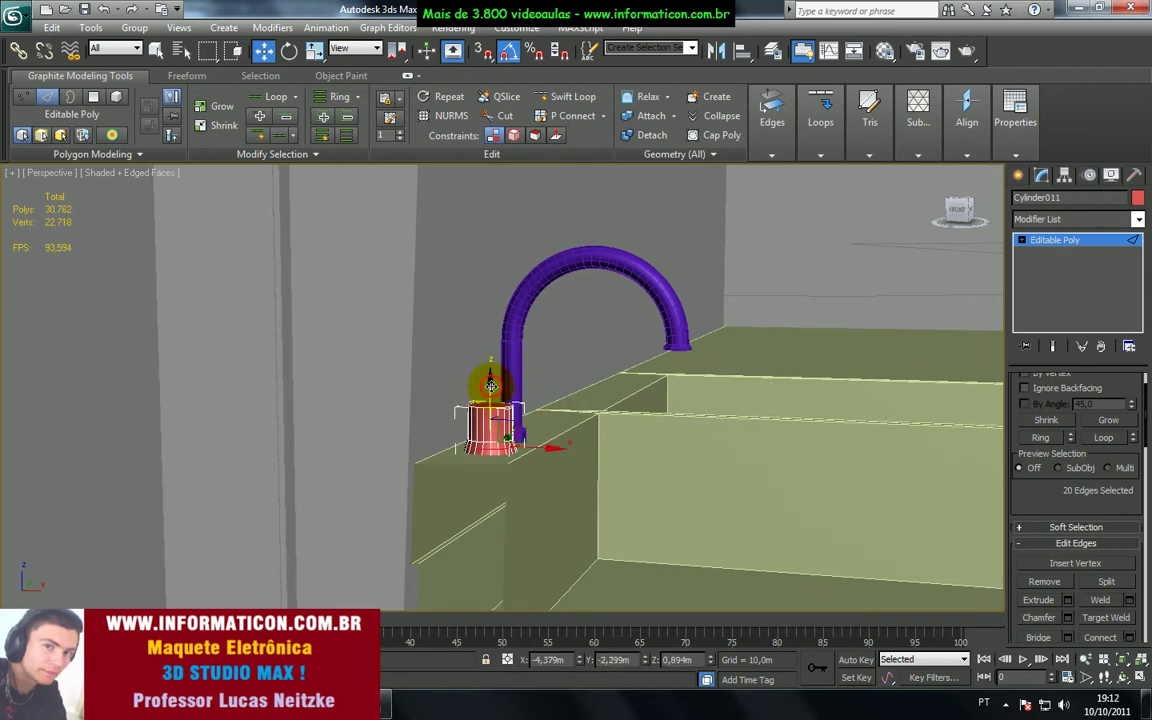
left_click_drag(491, 385, 491, 386)
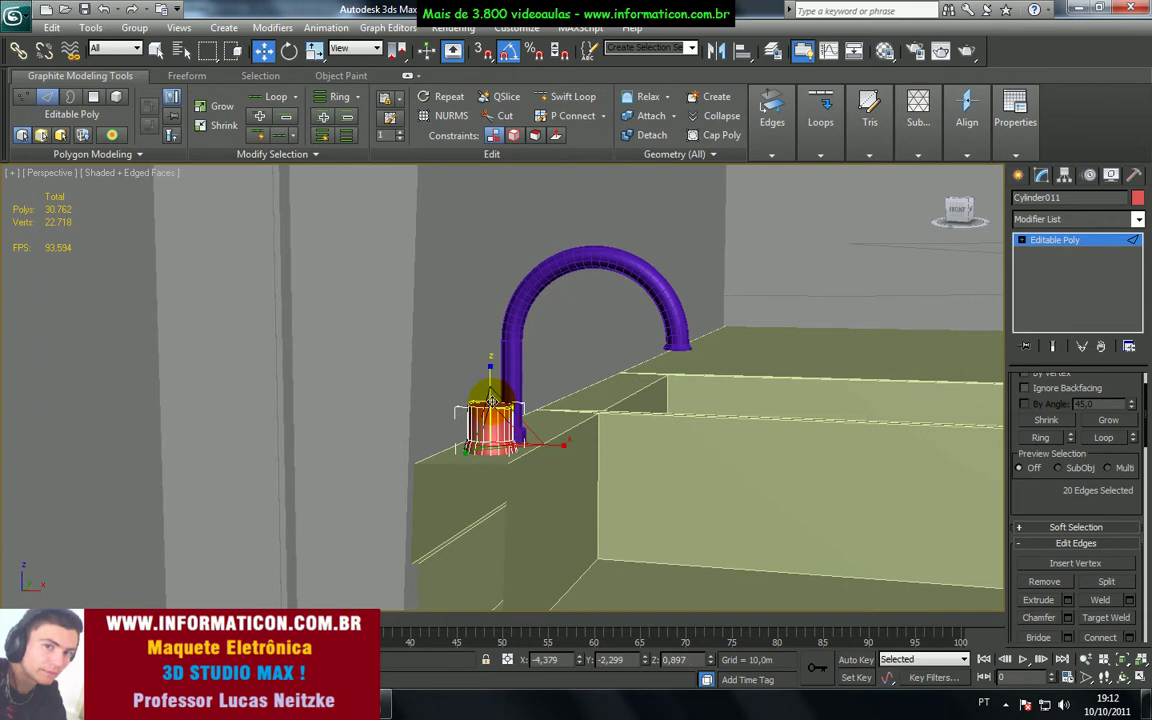
key("r")
Step: Hide the edged faces, return to whole-object level and inspect the short flared piece beside the faucet from several angles
key("F4")
scroll(504, 346, "down", 2)
mouse_move(504, 346)
middle_mouse_down("alt")
mouse_move(501, 373)
mouse_move(470, 400)
mouse_move(442, 386)
mouse_move(972, 368)
middle_mouse_up("alt")
left_click(1075, 243)
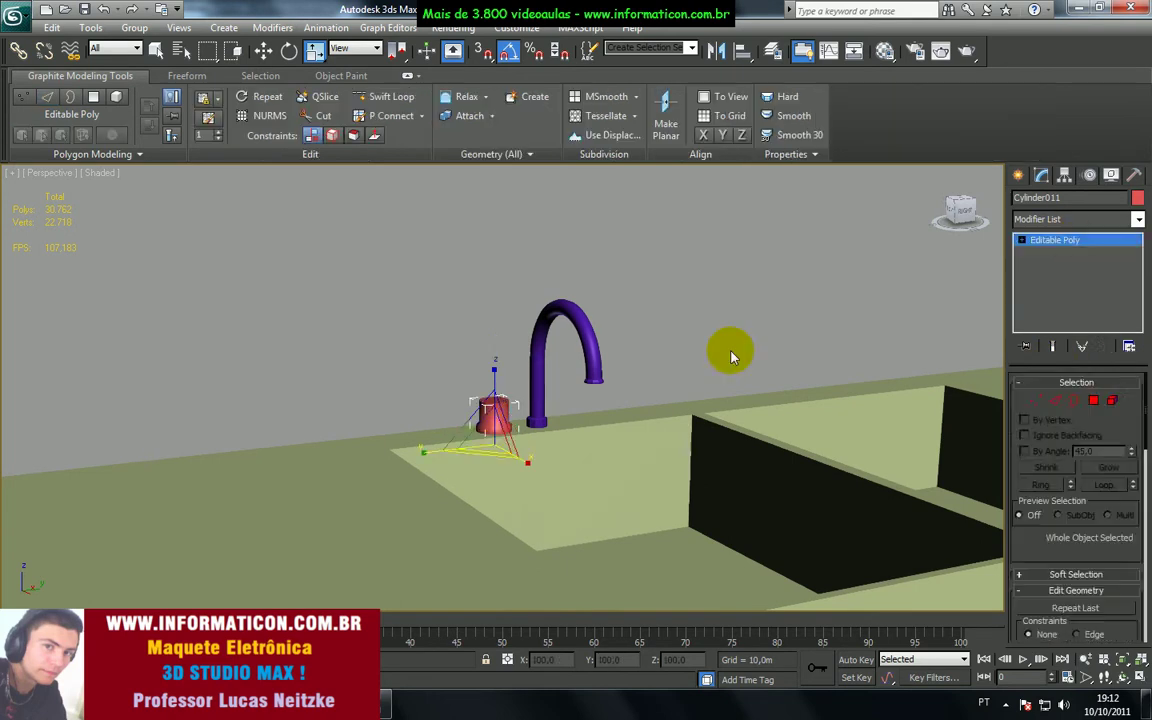
left_click(679, 329)
middle_click_drag(675, 331, 604, 373, "alt")
scroll(510, 425, "down", 8)
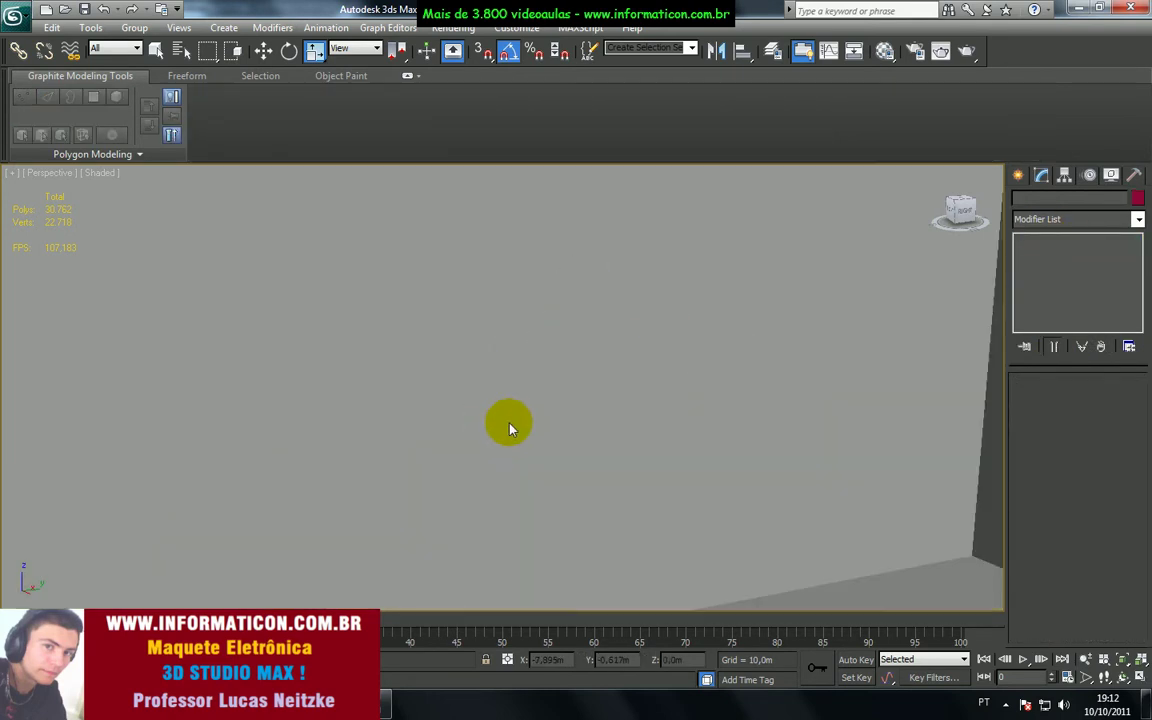
left_click(506, 428)
middle_click_drag(505, 430, 576, 442, "alt")
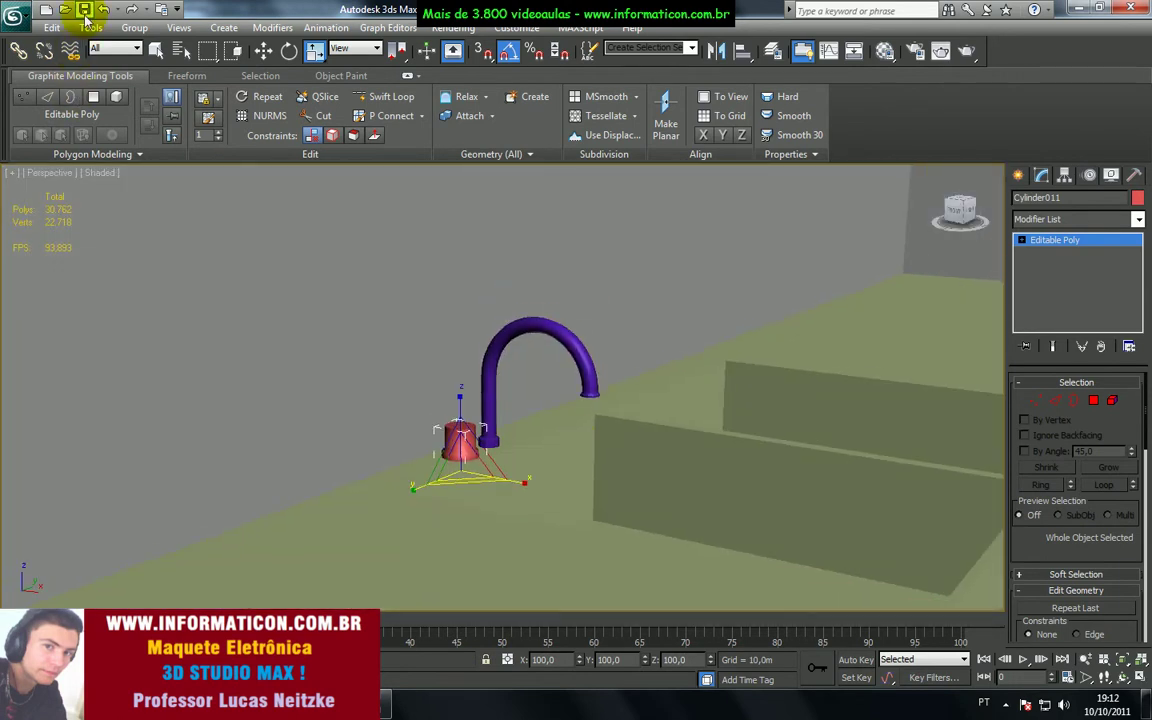